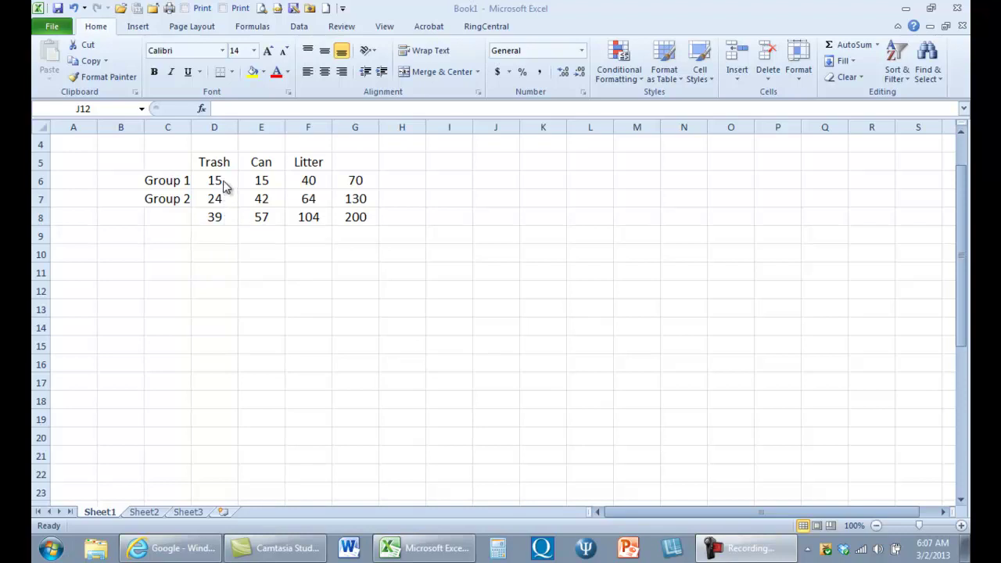
Enter the row labels "observed" in cell A6 and "expected" in cell A10
left_click_drag(226, 185, 311, 194)
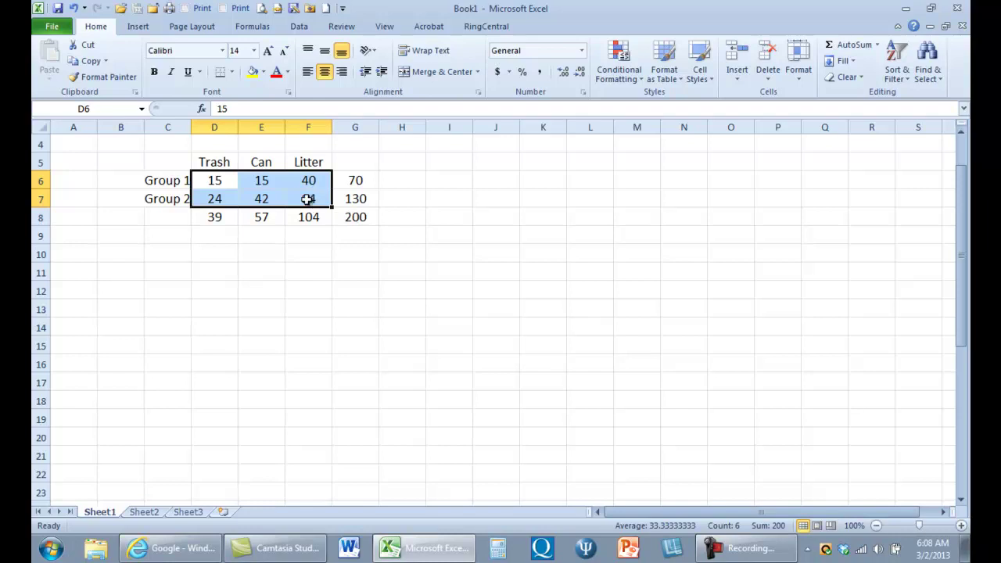
left_click(69, 181)
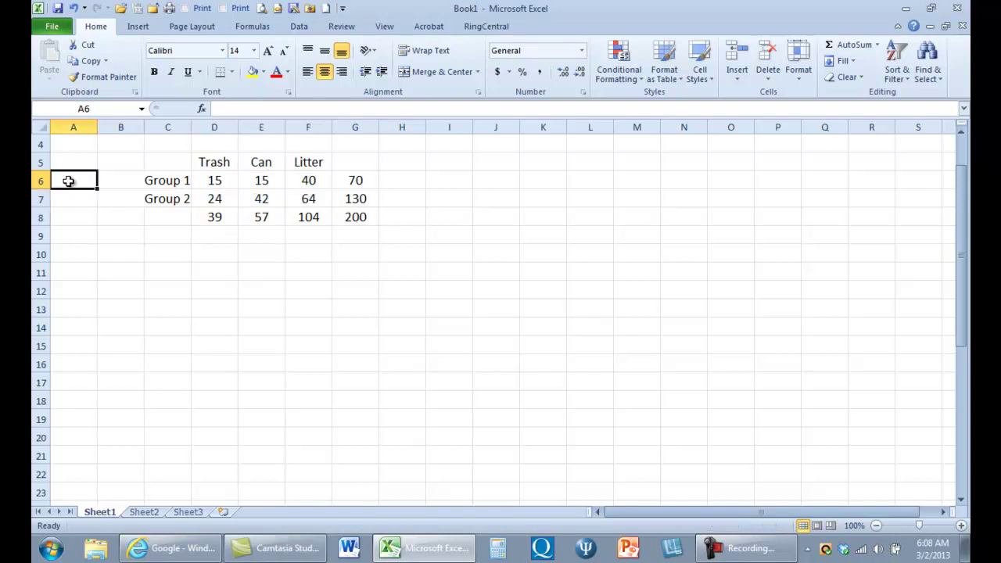
type("observed")
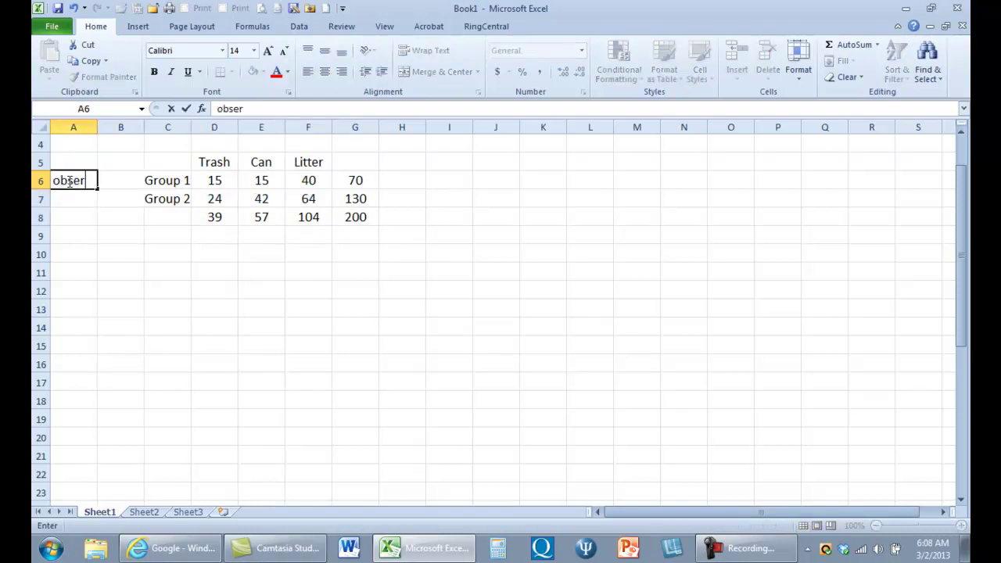
key("Return")
key("Down")
key("Down")
key("Down")
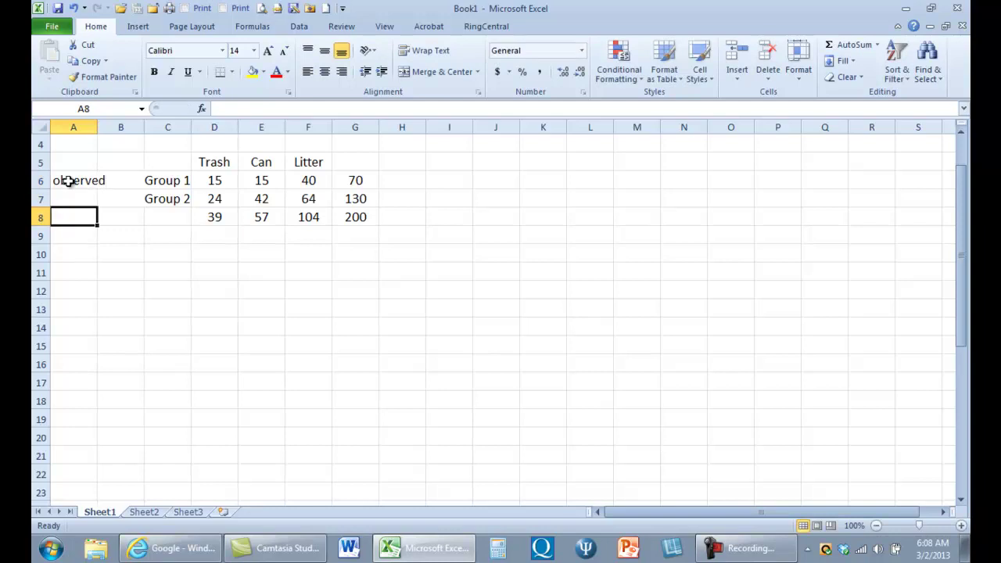
type("expected")
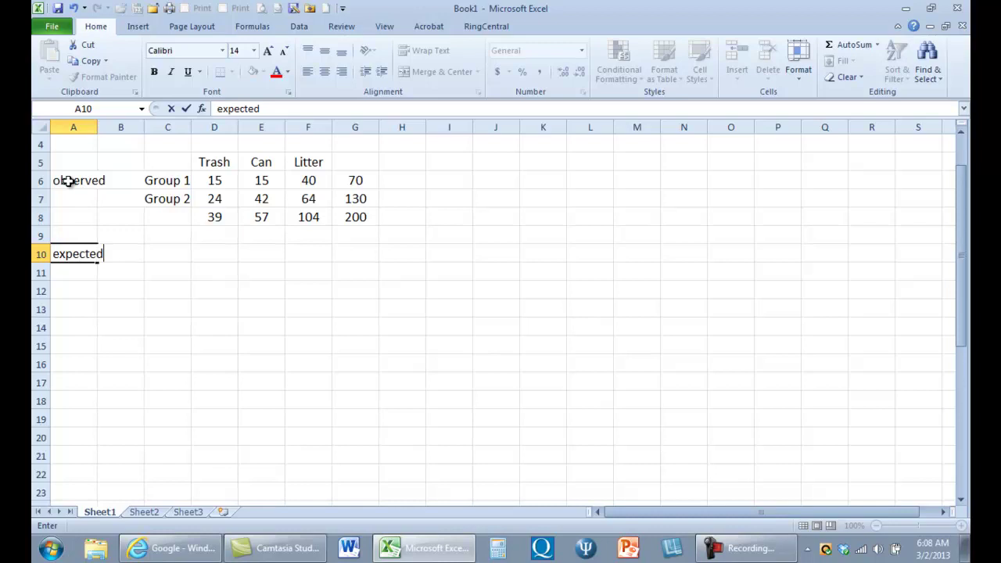
key("Right")
key("Right")
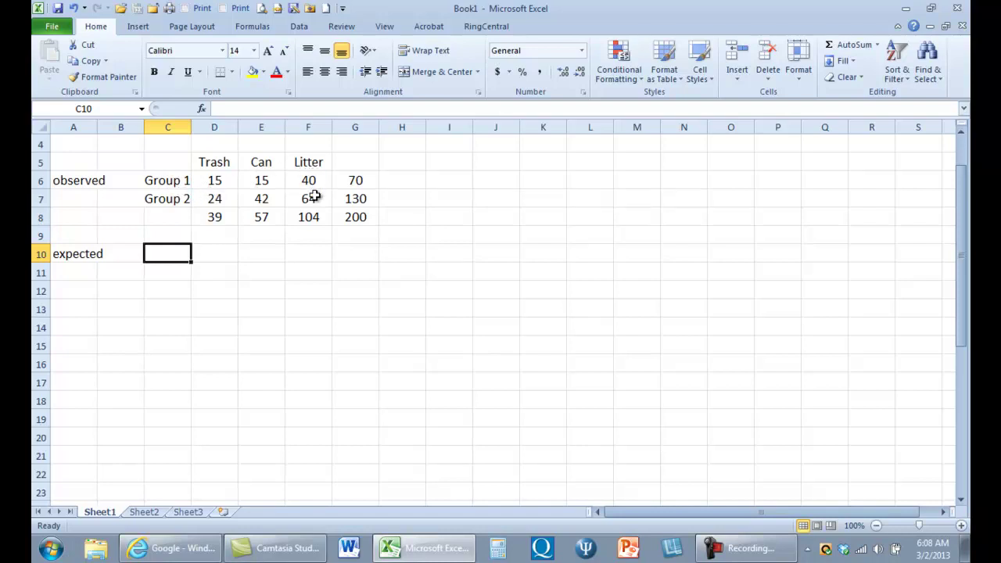
left_click(217, 249)
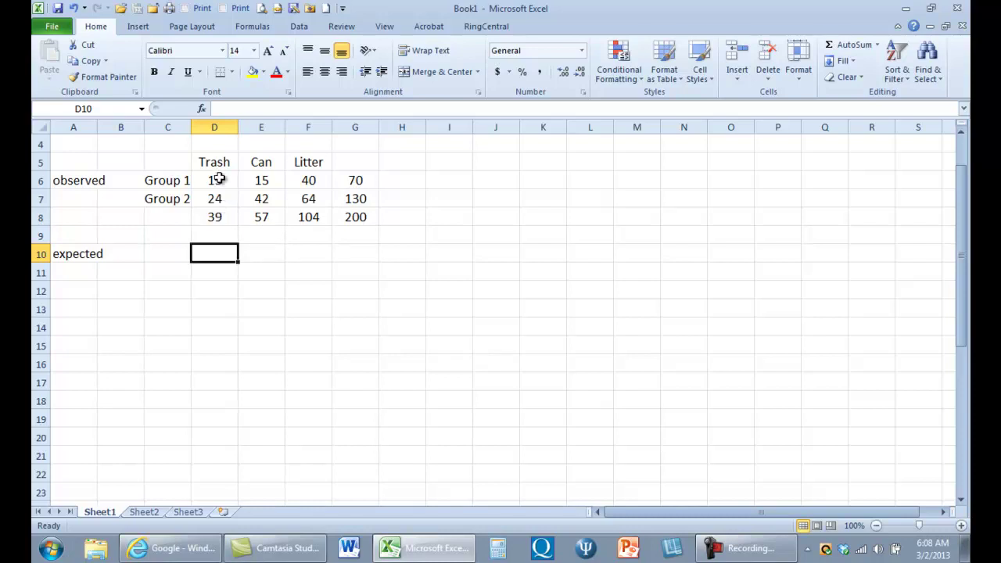
left_click(216, 217)
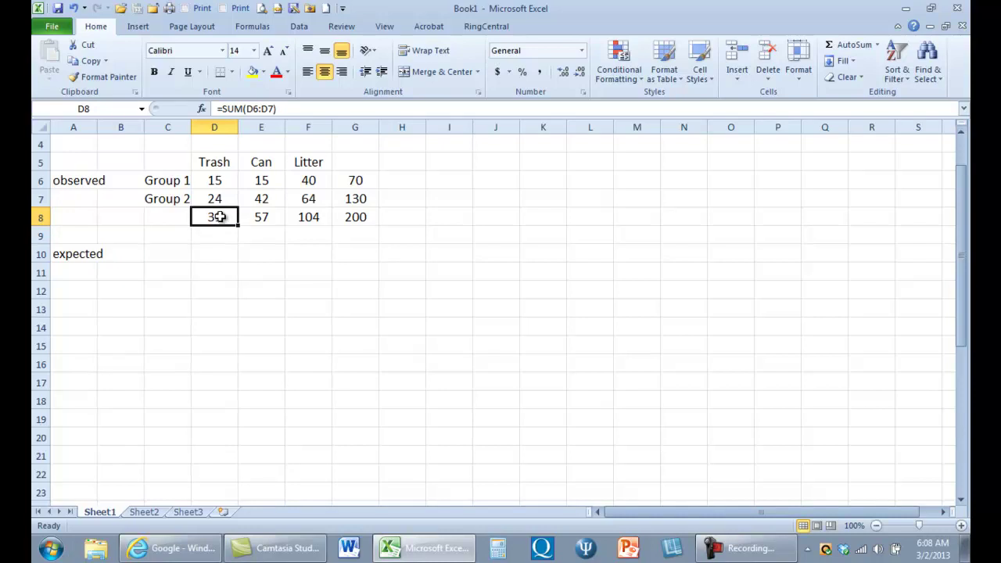
type("*")
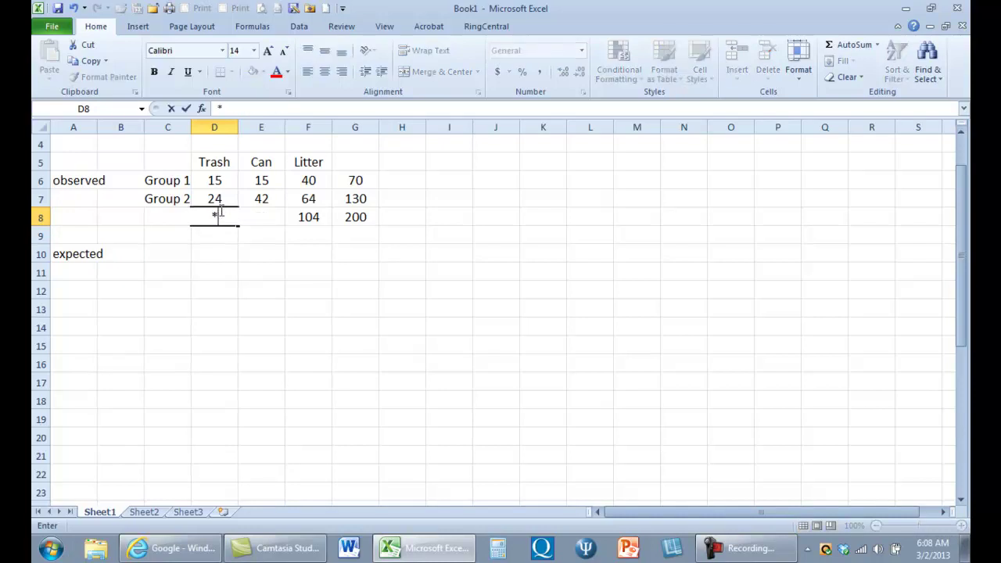
key("BackSpace")
key("alt+equal")
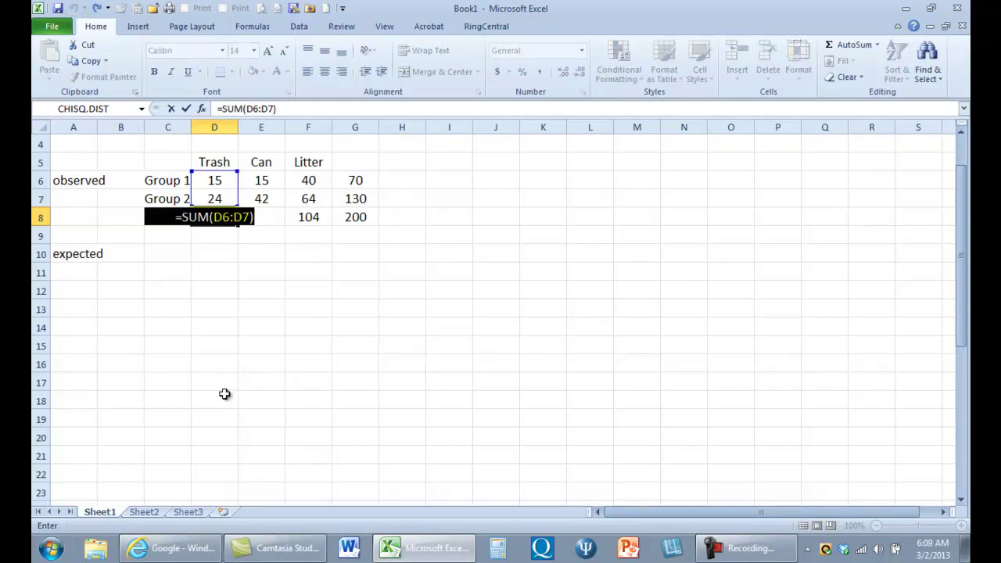
key("ctrl+Return")
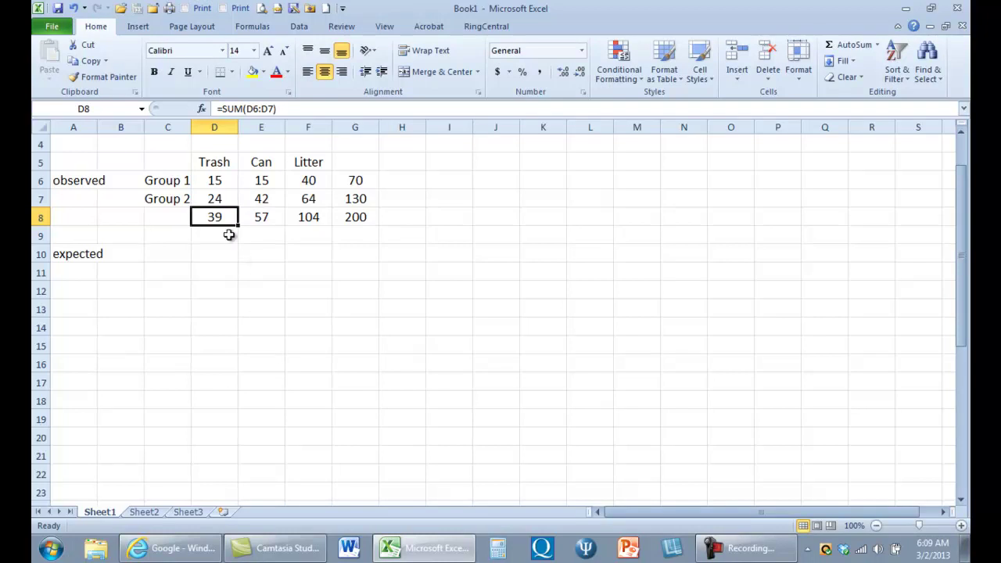
left_click(326, 110)
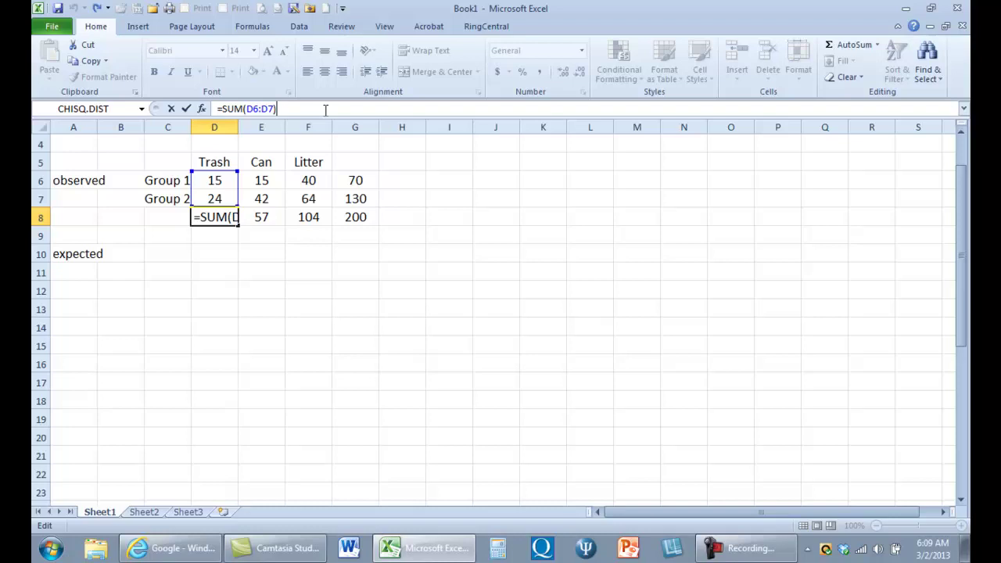
type("*")
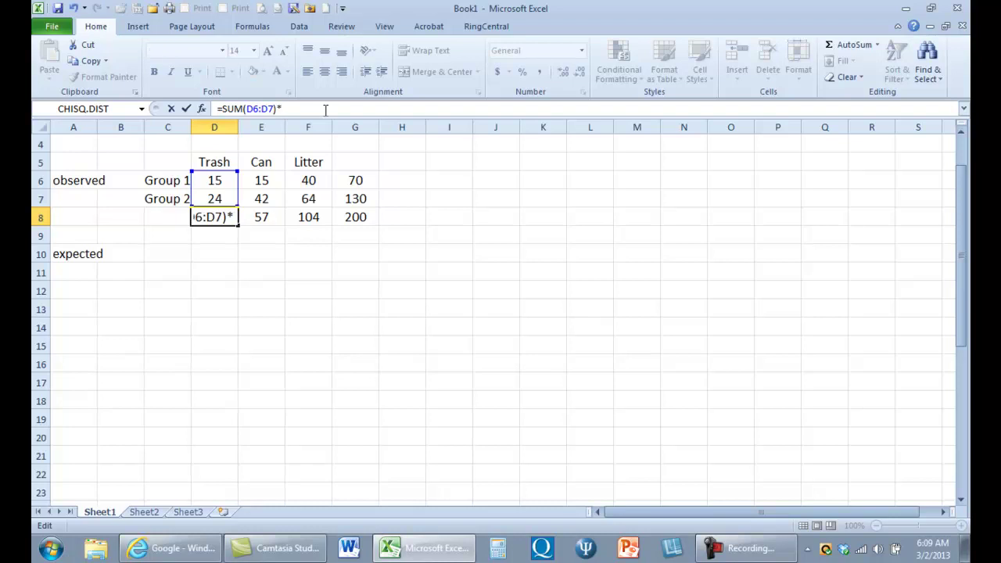
left_click(356, 180)
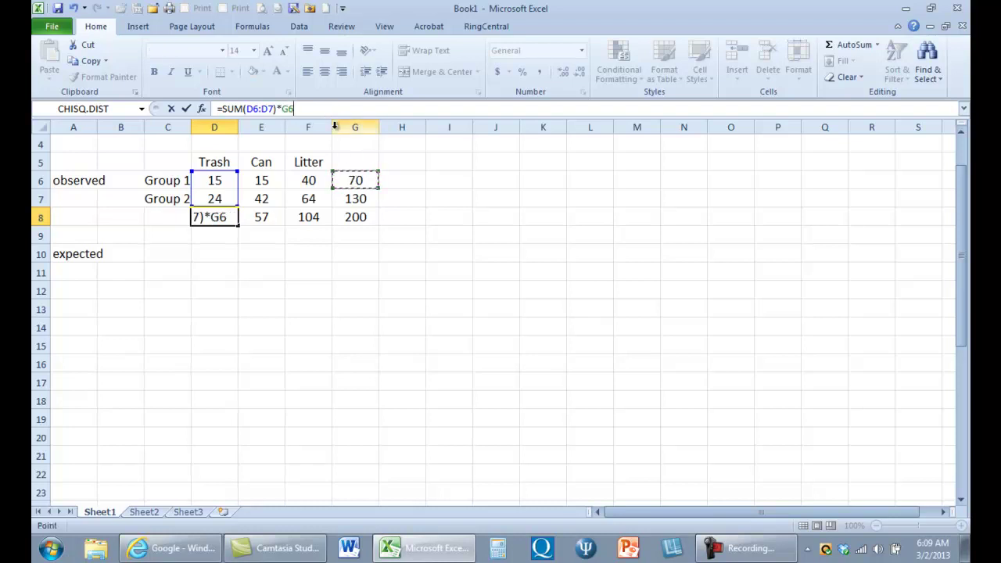
left_click_drag(297, 109, 284, 108)
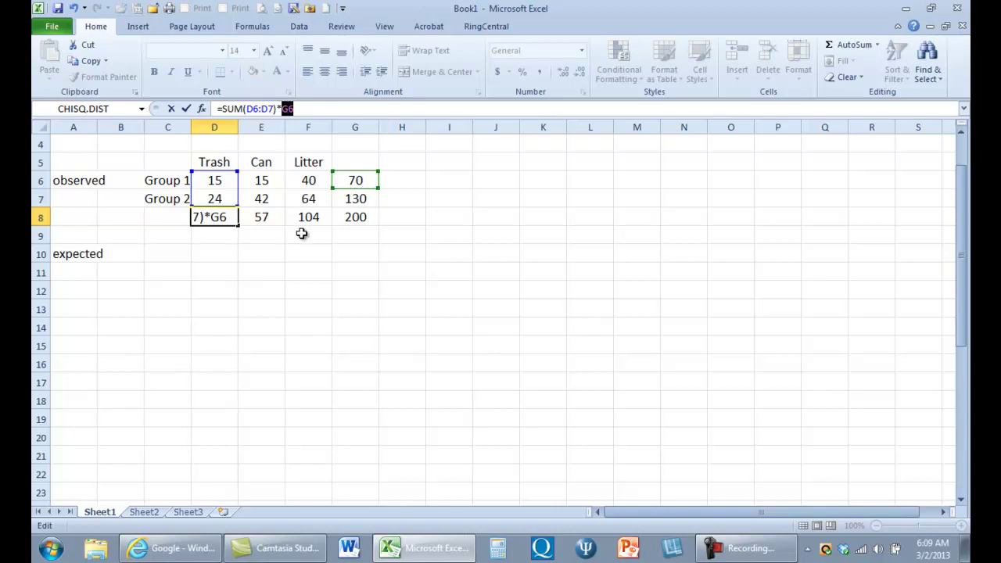
key("F4")
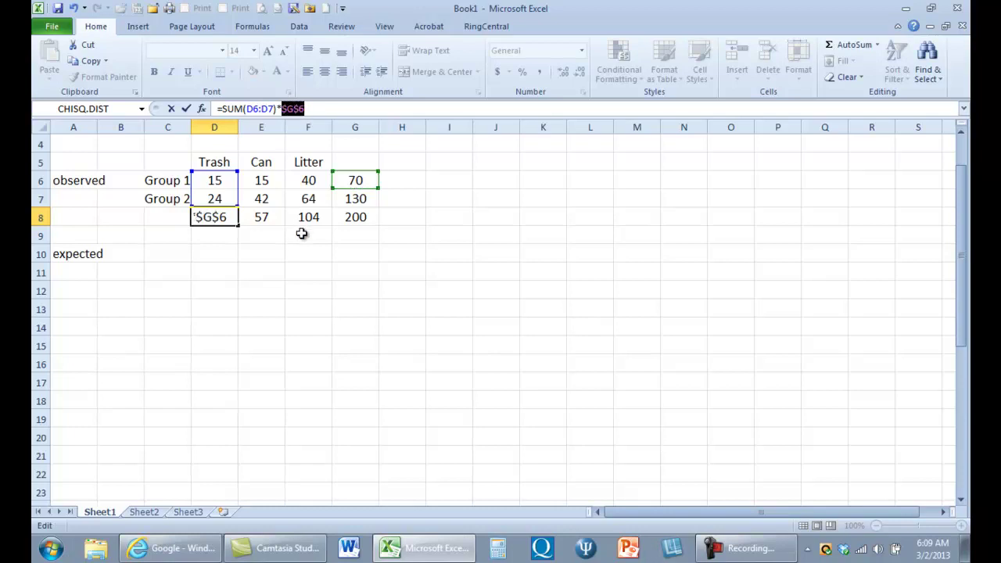
left_click(303, 274)
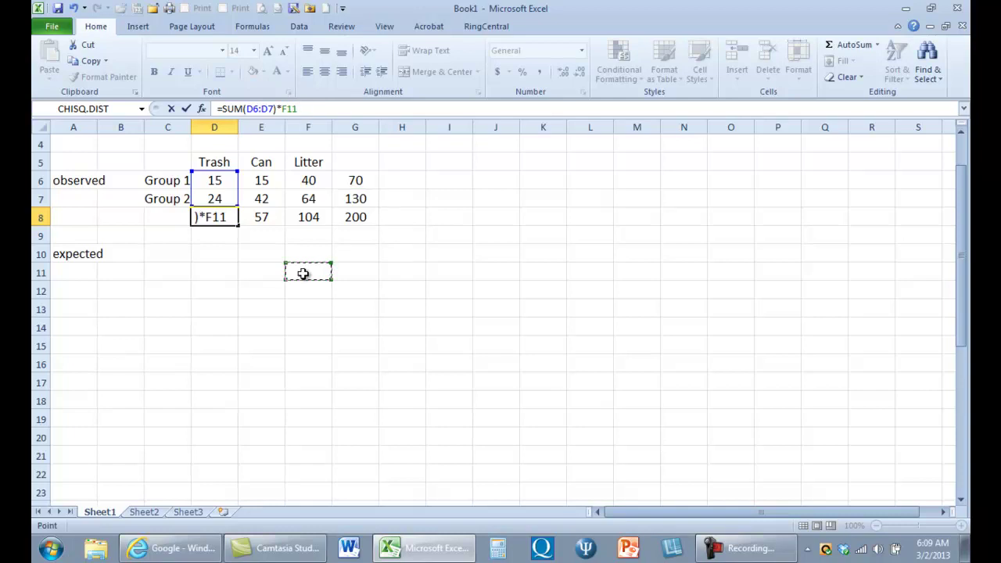
key("Escape")
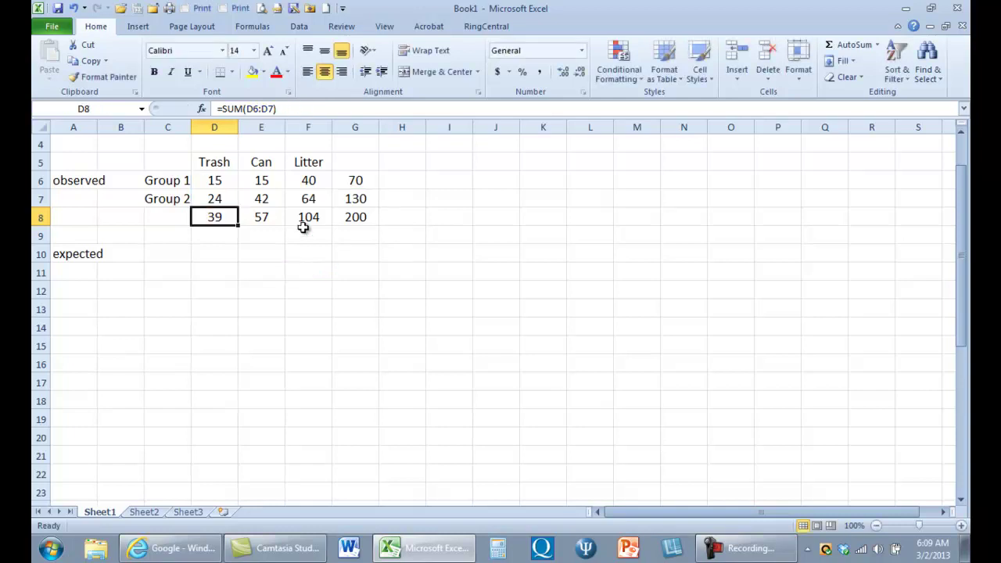
left_click(297, 108)
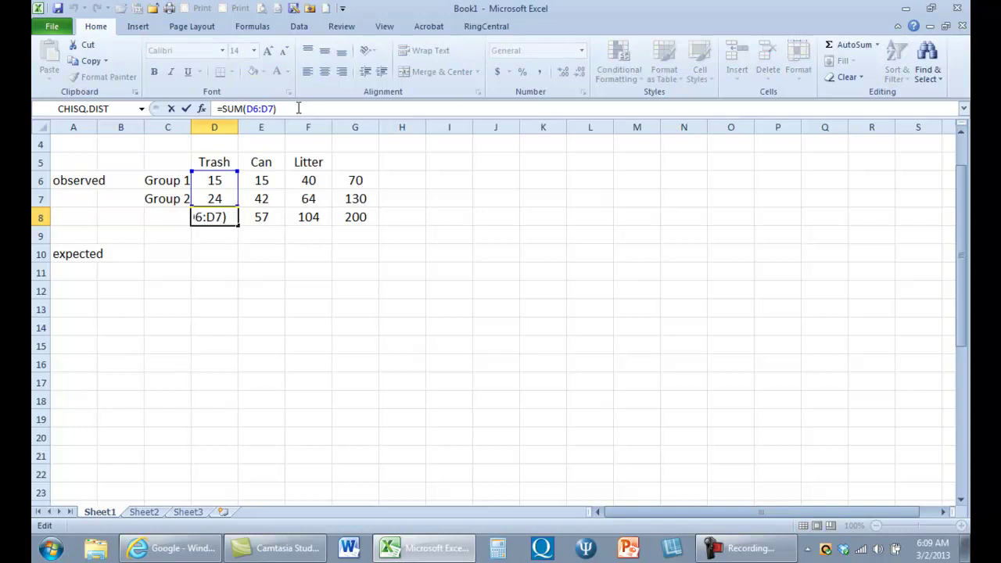
type("*")
left_click(355, 181)
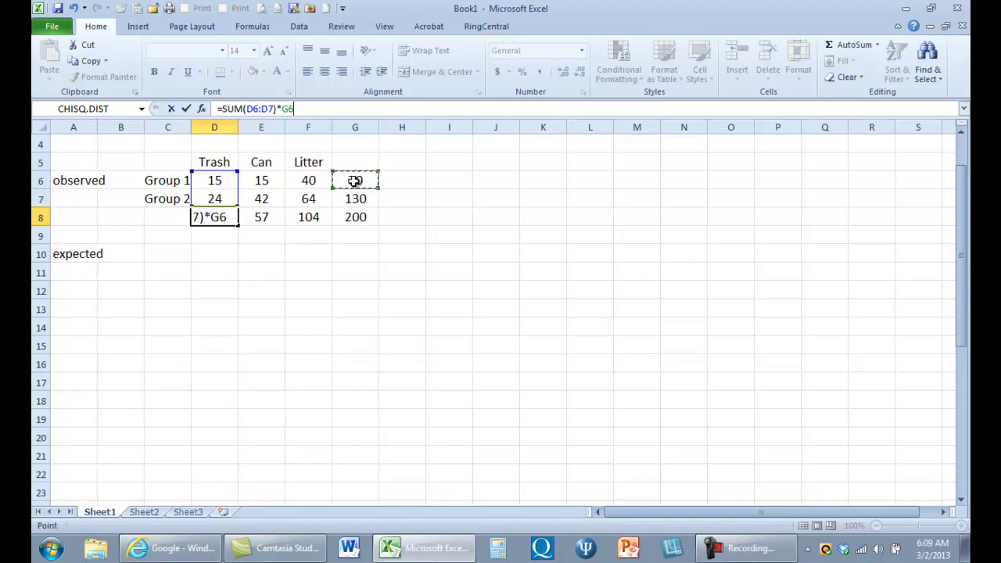
double_click(289, 109)
key("F4")
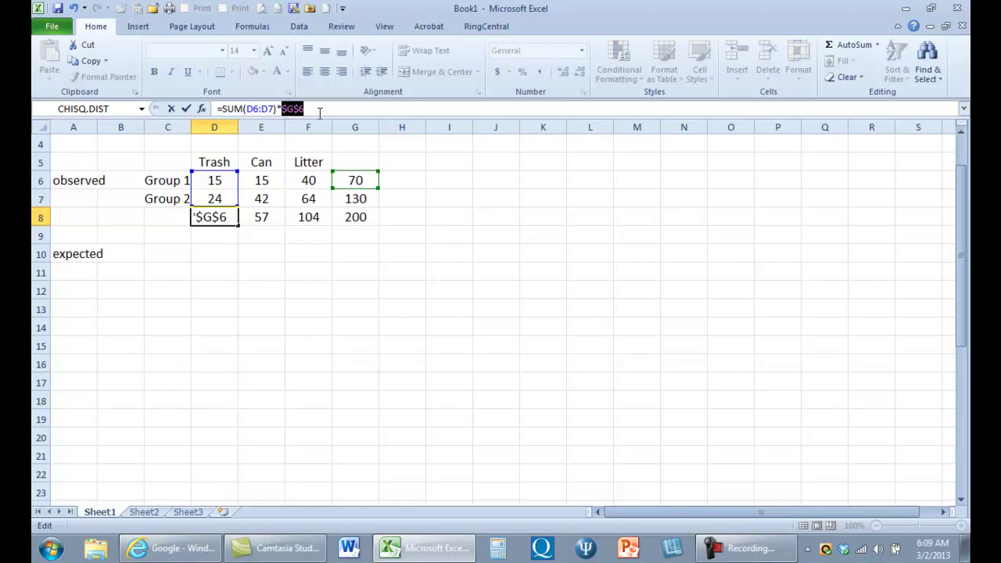
left_click(319, 111)
type("/")
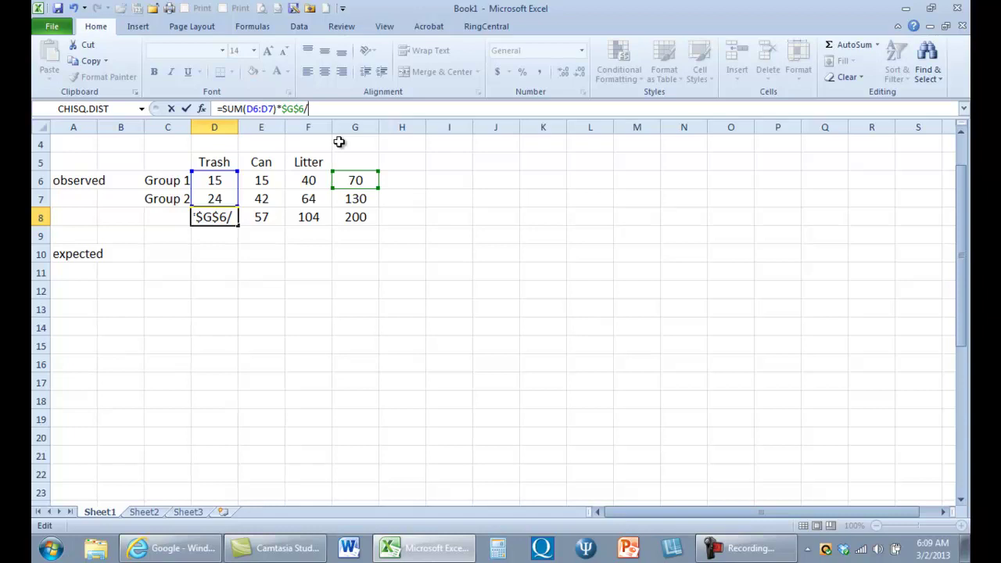
left_click(352, 217)
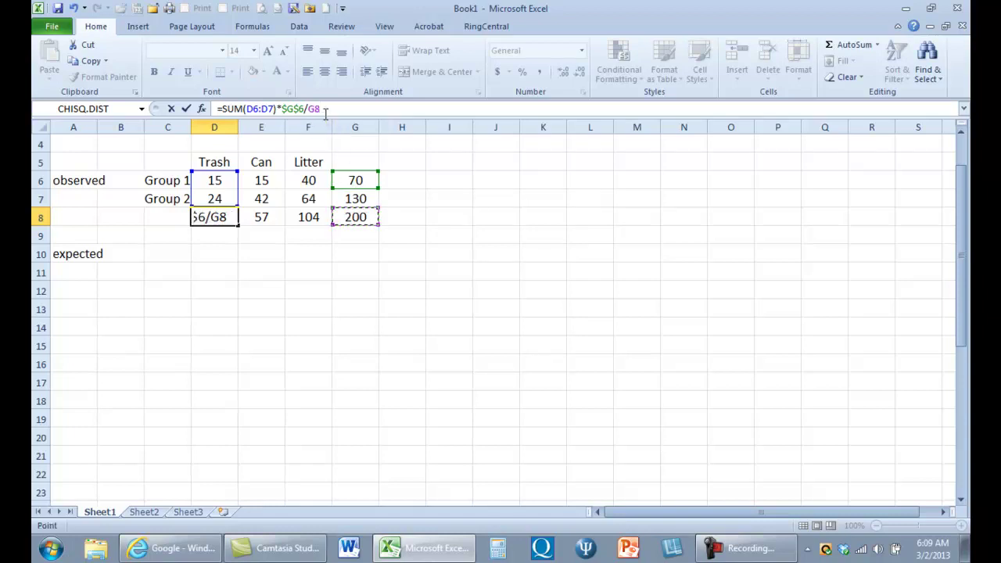
left_click_drag(319, 108, 304, 109)
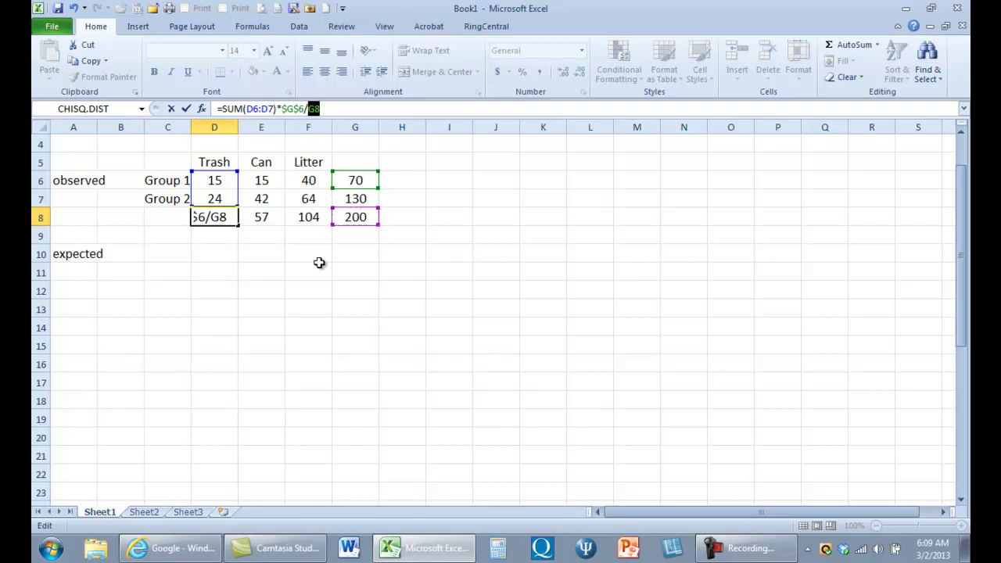
key("F4")
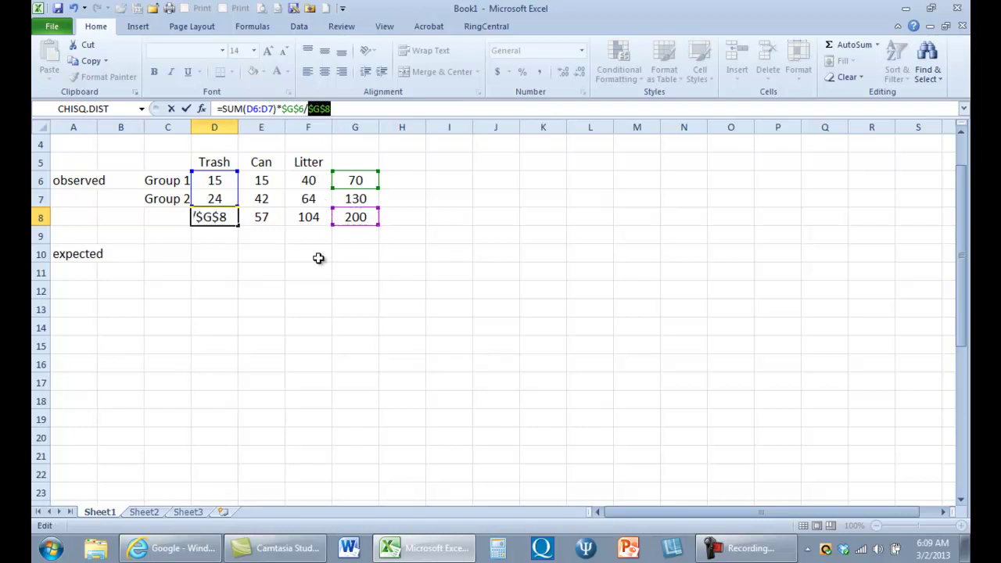
left_click(397, 104)
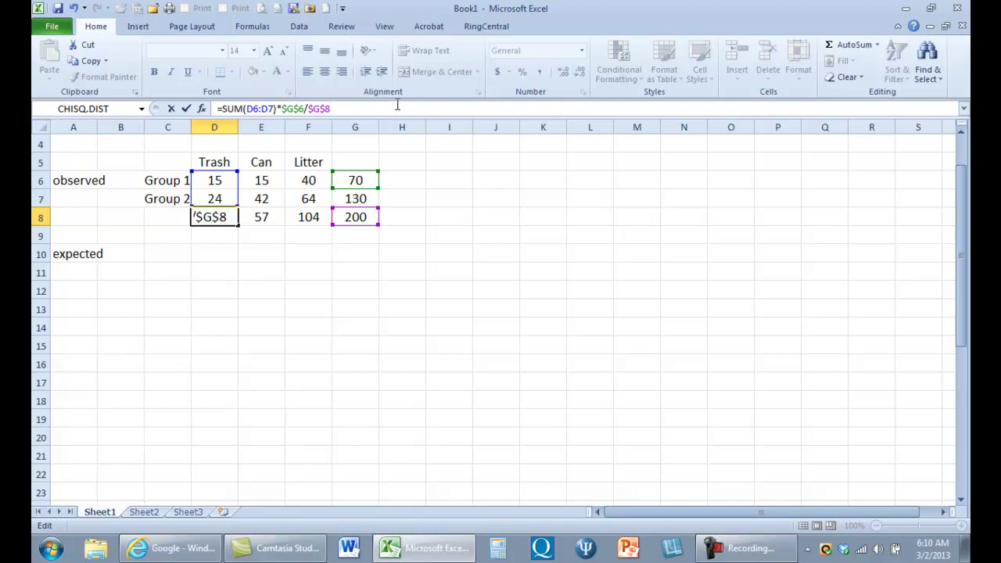
key("Escape")
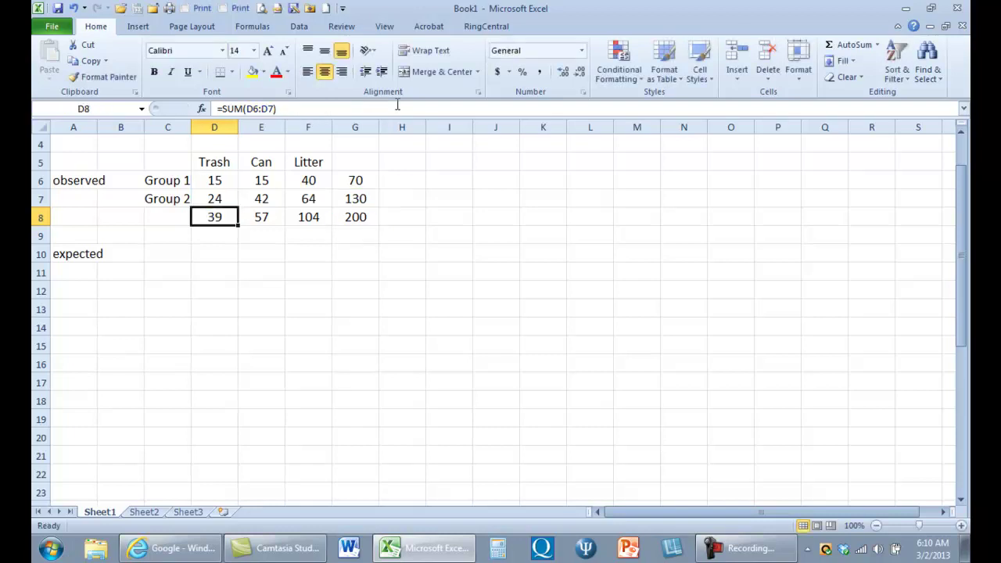
Enter the expected-count formula =D8*$G$6/$G$8 in cell D10, with absolute references to the Group 1 total and grand total
left_click(202, 255)
type("=")
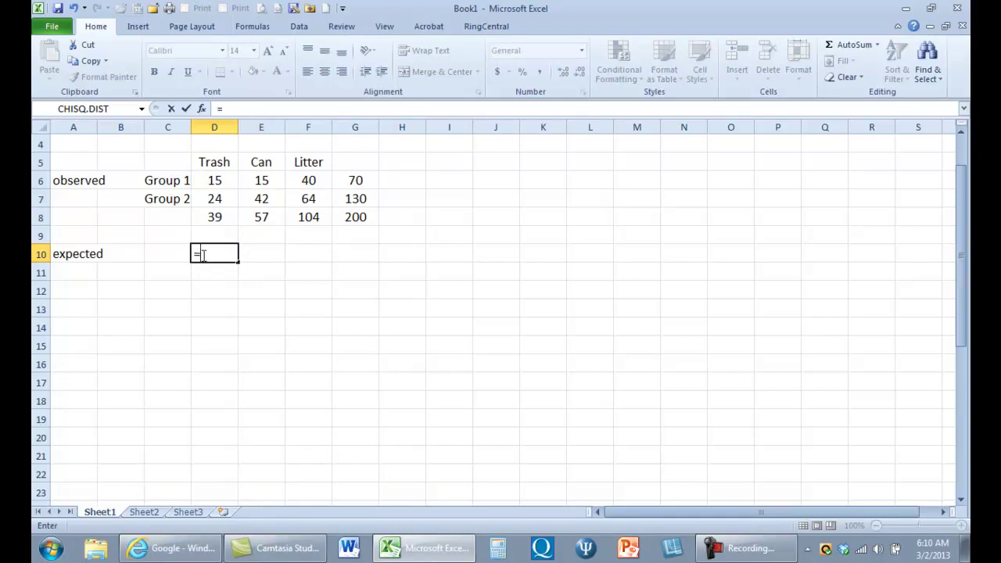
left_click(213, 216)
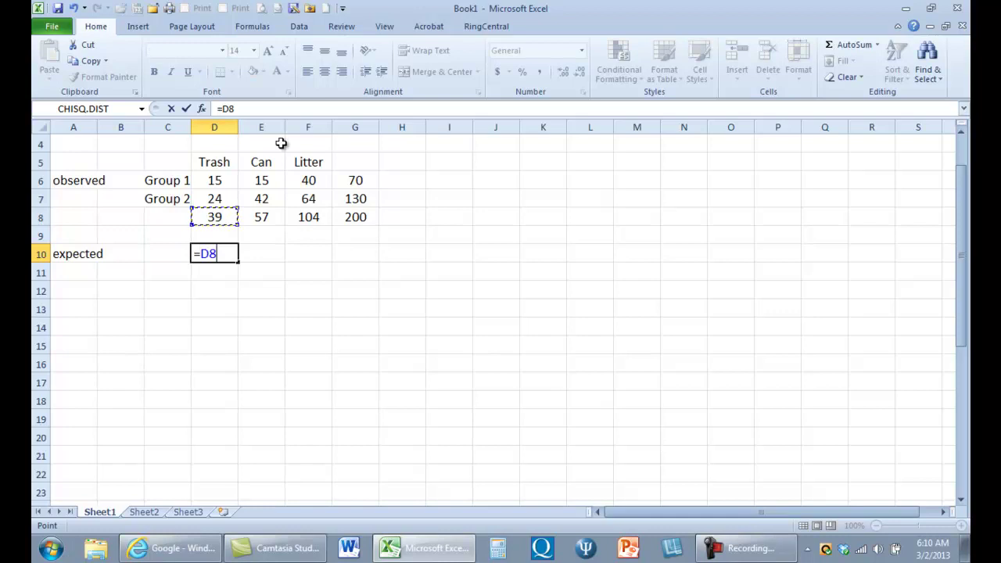
left_click(276, 106)
left_click(357, 180)
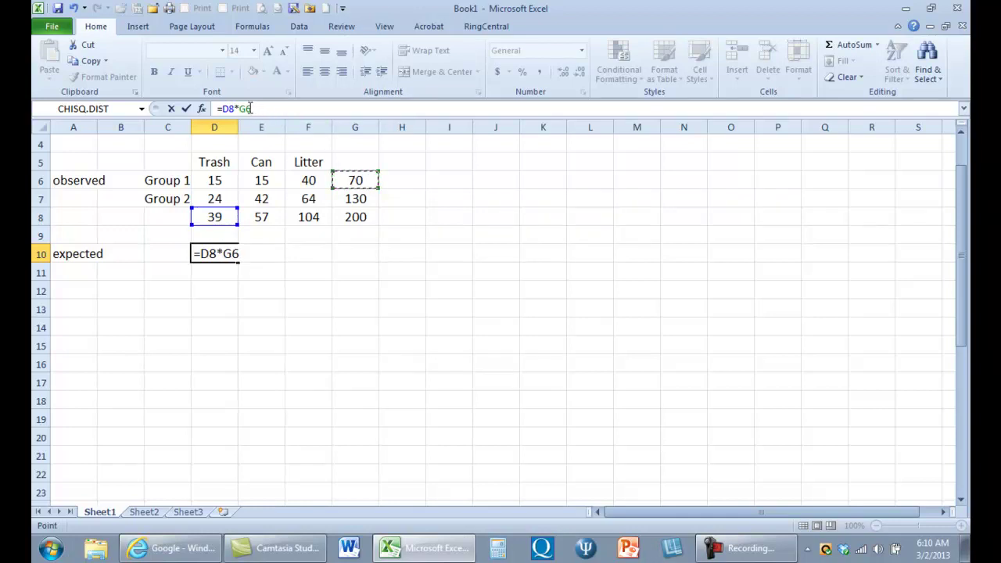
double_click(245, 108)
key("F4")
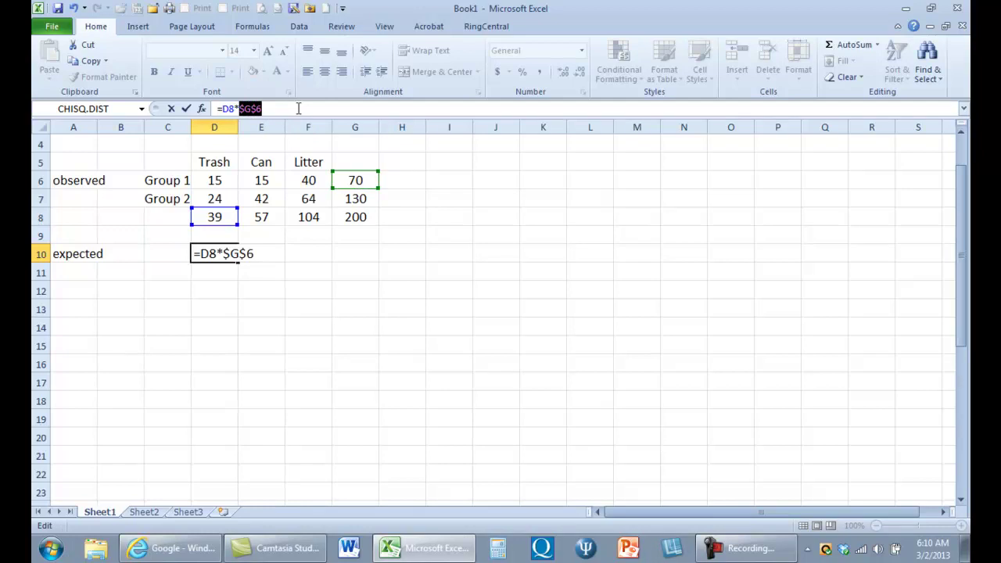
left_click(299, 108)
left_click(350, 214)
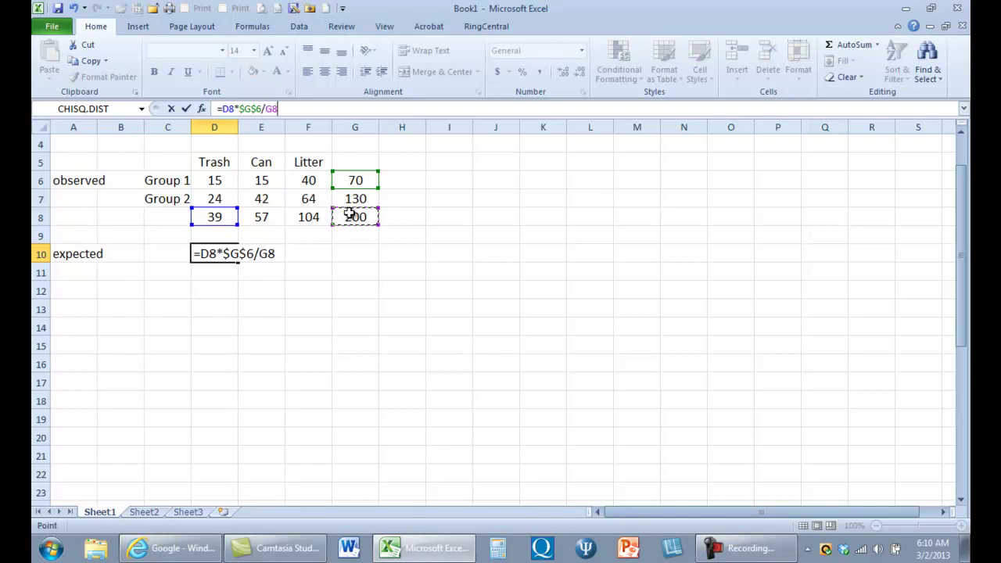
left_click(270, 108)
key("Return")
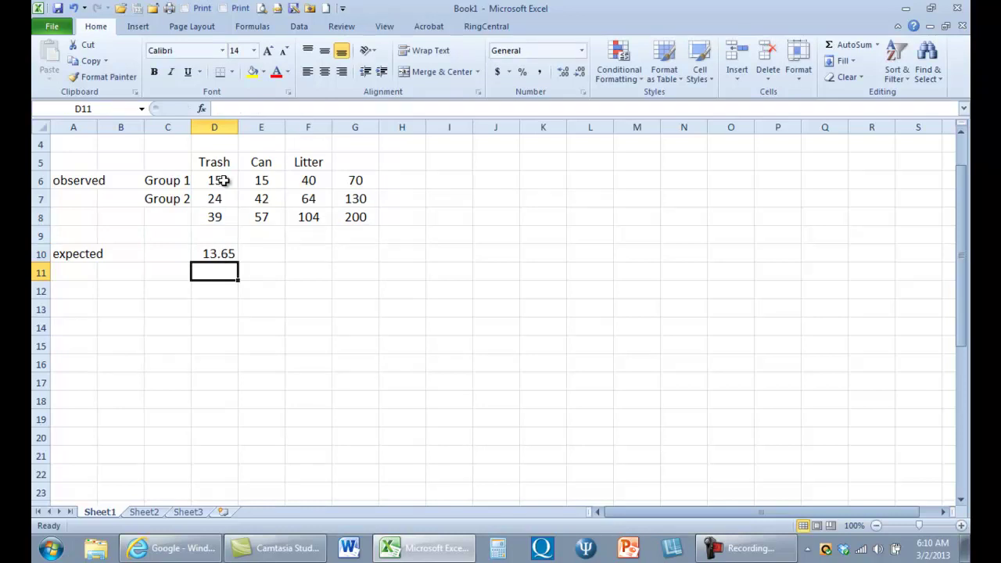
Copy the expected-count formula from cell D10 into cells E10:F10
left_click(223, 254)
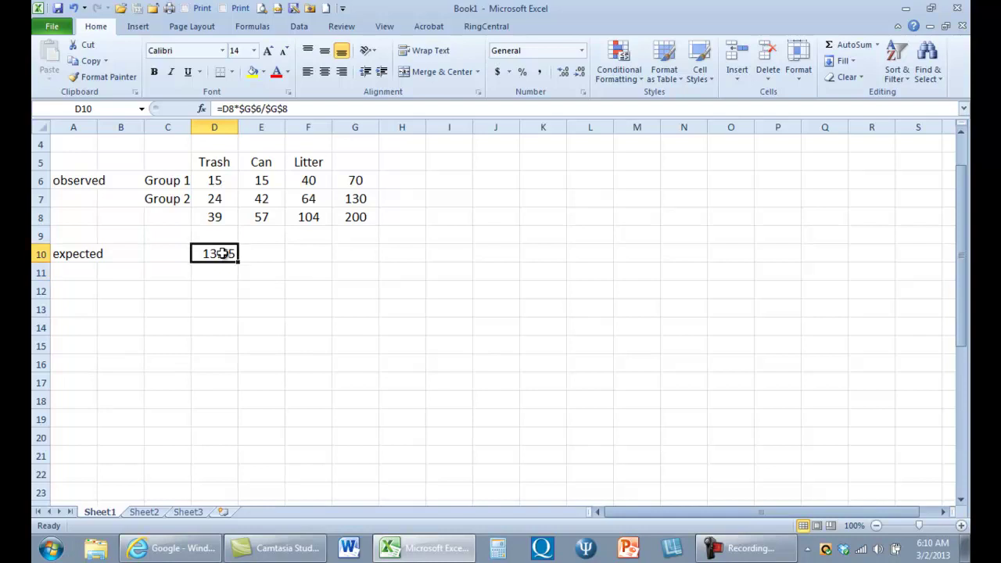
right_click(223, 254)
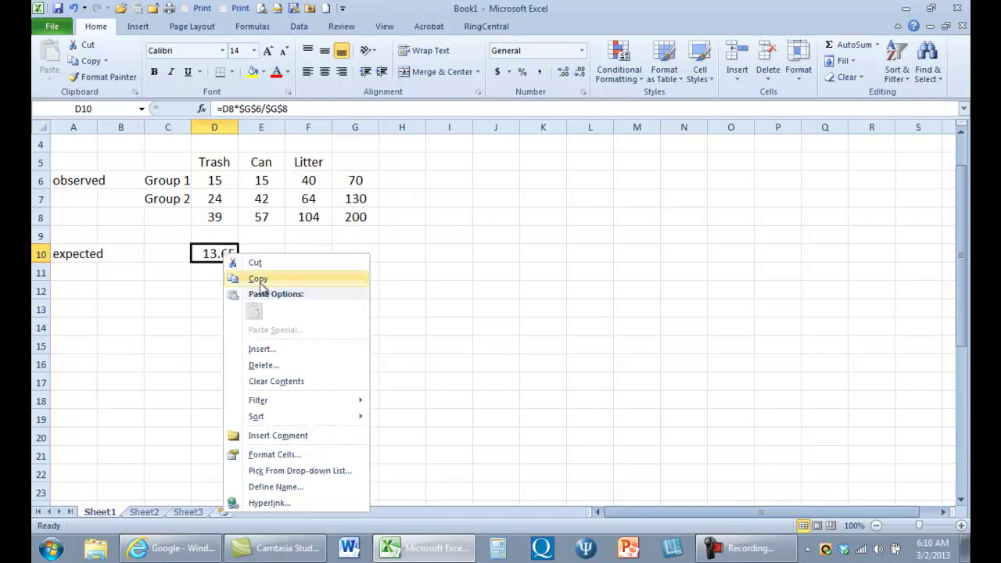
left_click(260, 280)
left_click_drag(261, 253, 297, 256)
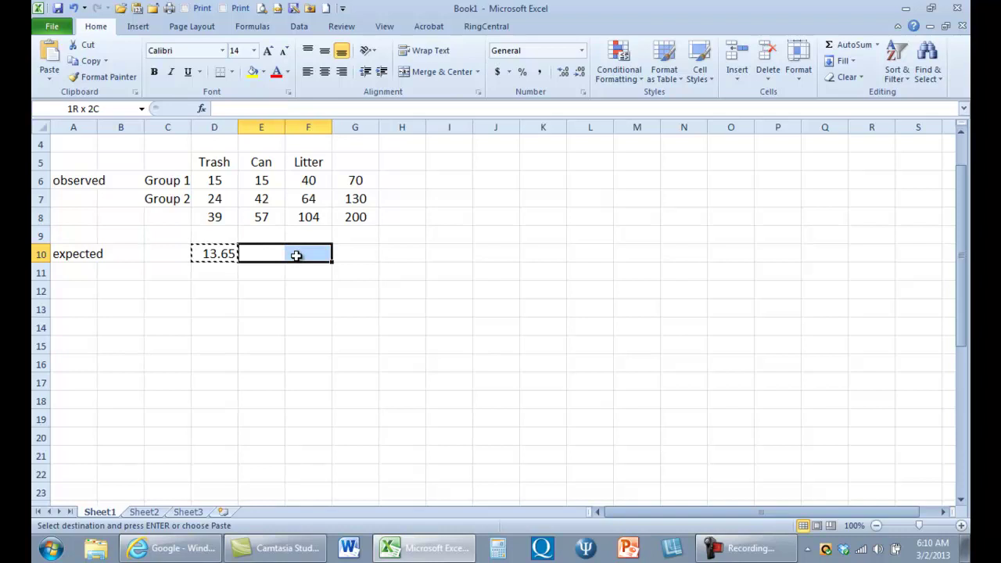
key("ctrl+v")
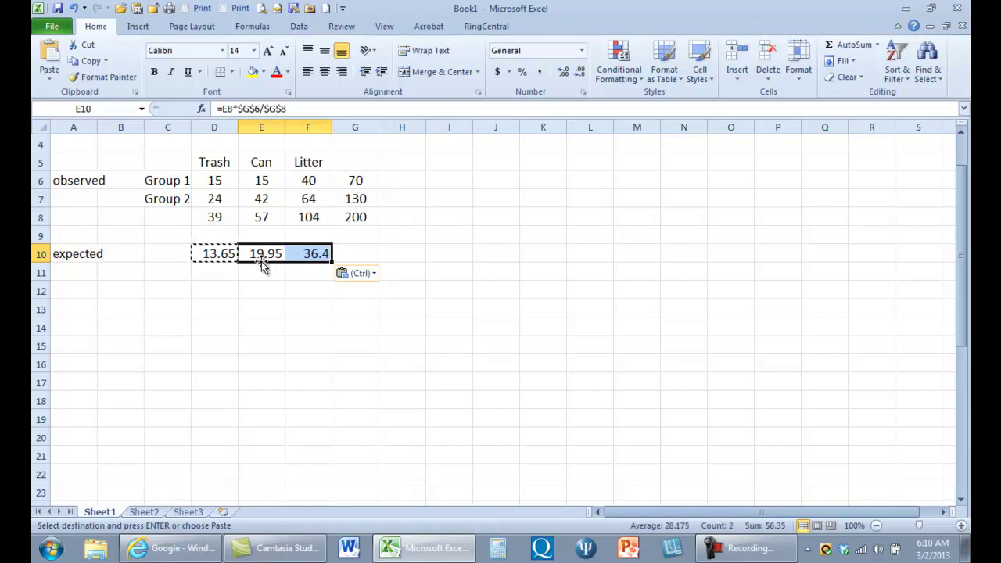
Examine the formulas in D10:F10 and the column totals in D8 and E8 that they reference
left_click(225, 253)
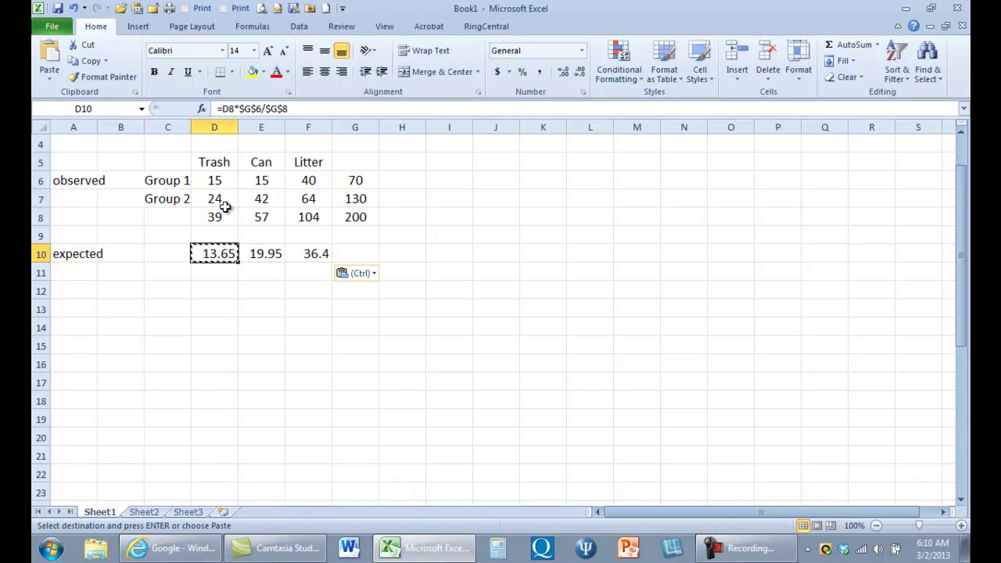
left_click(259, 252)
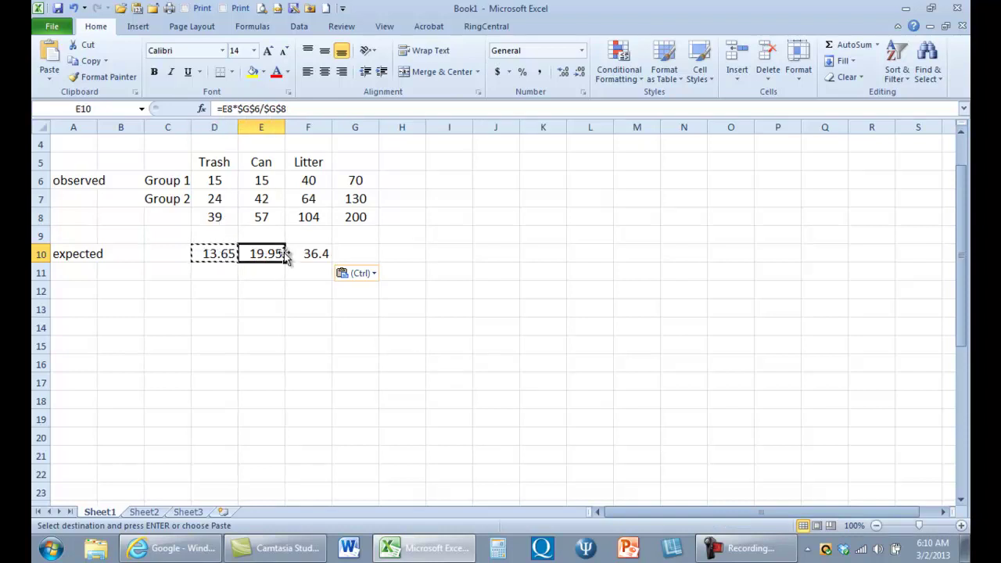
left_click(293, 253)
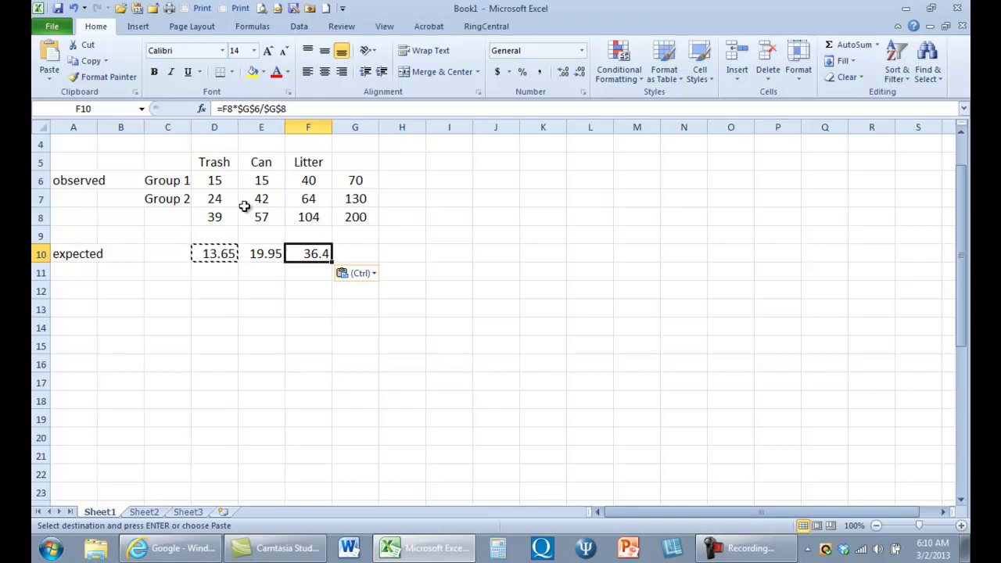
left_click(224, 220)
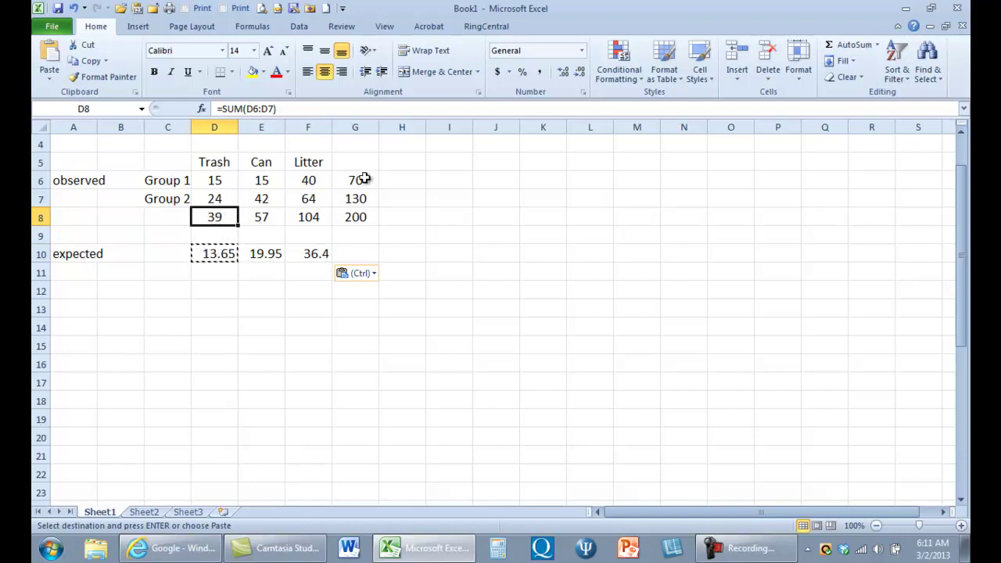
left_click(277, 219)
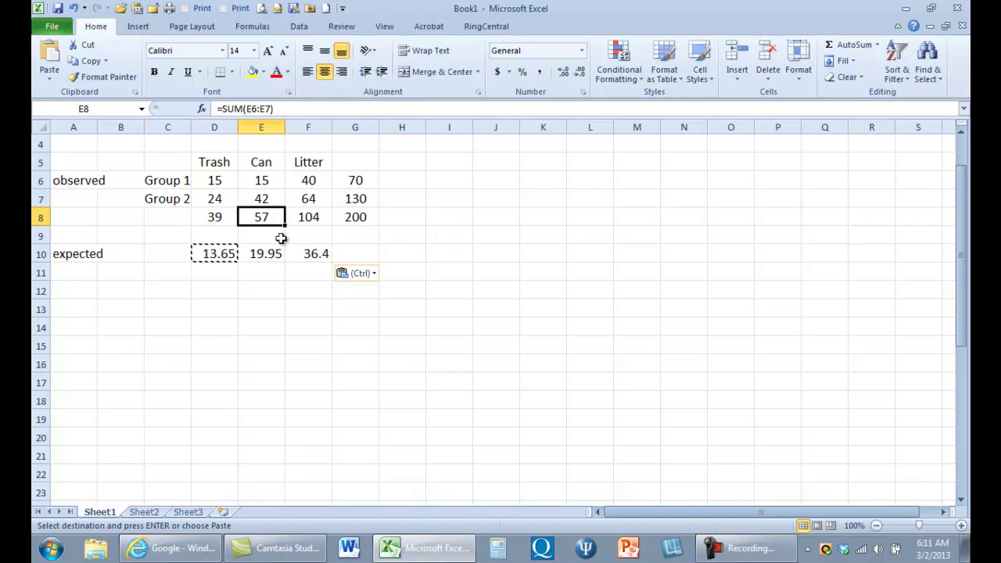
left_click(272, 263)
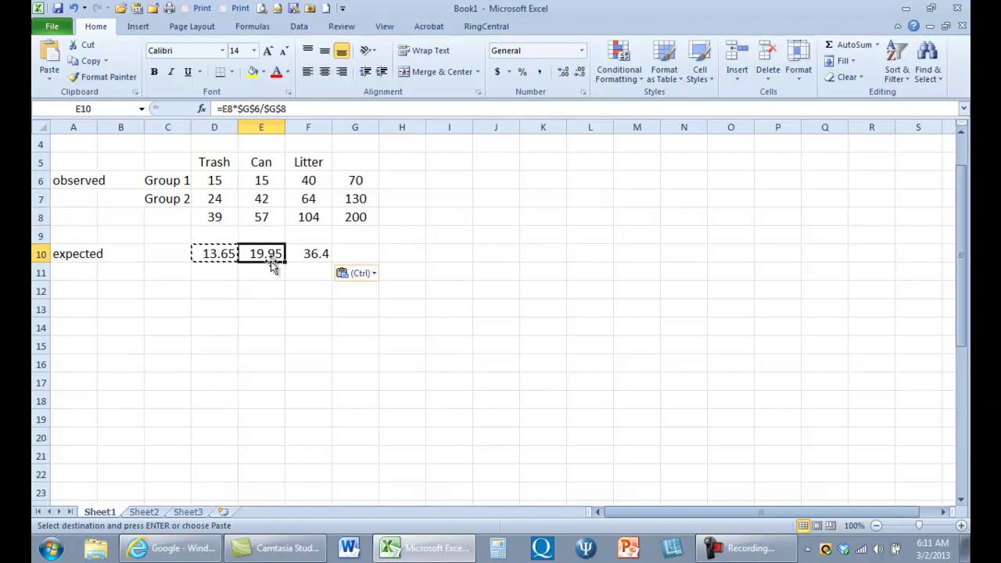
Enter the expected-count formula =D8*$G$7/$G$8 in cell D11, with absolute references to the Group 2 total and grand total
left_click(223, 271)
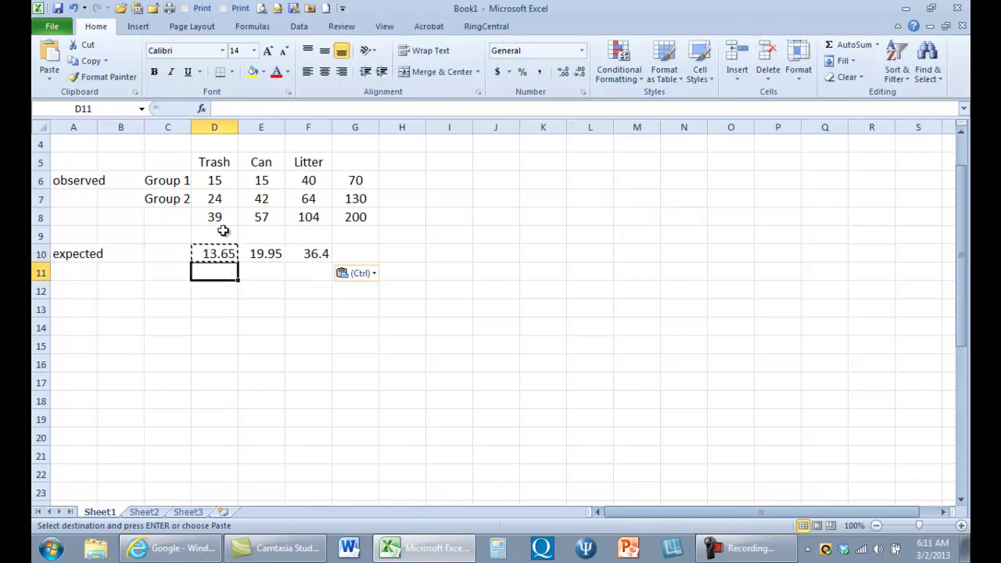
key("Escape")
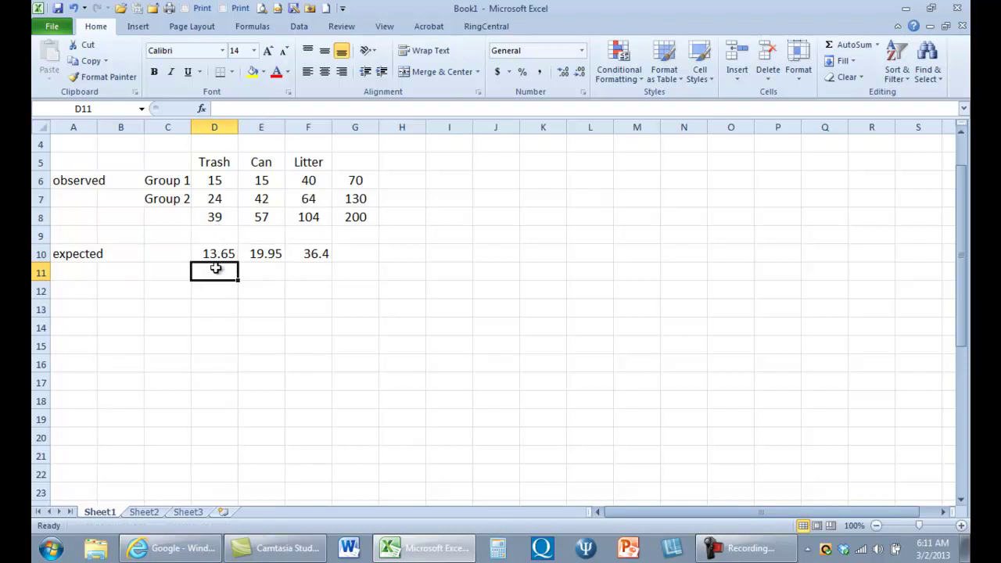
type("=")
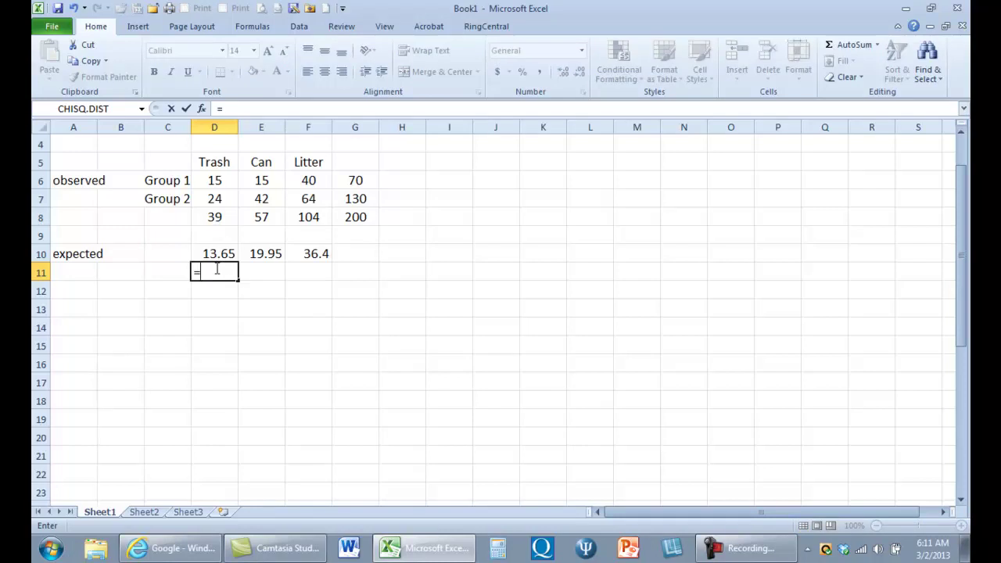
left_click(215, 222)
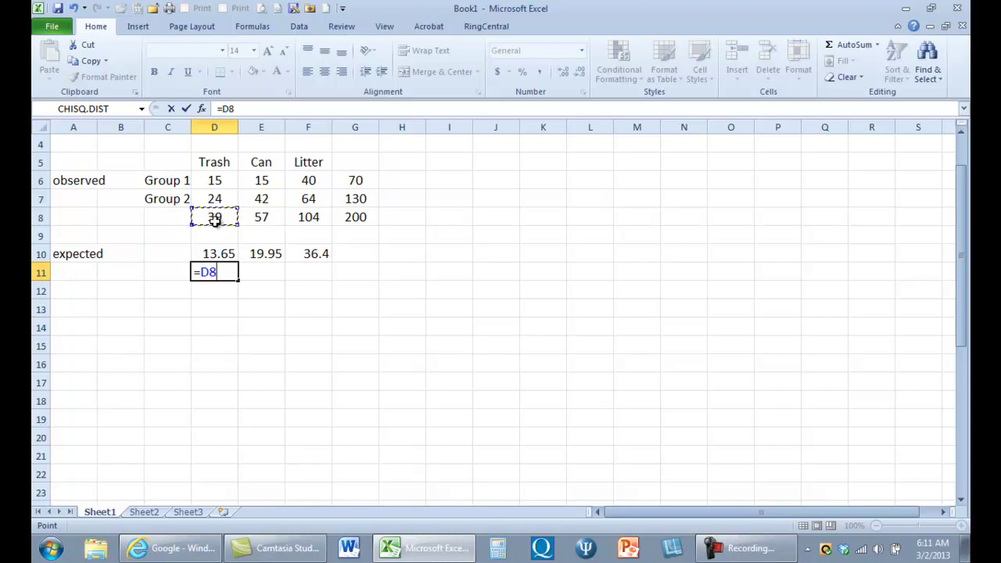
left_click(248, 107)
left_click(347, 195)
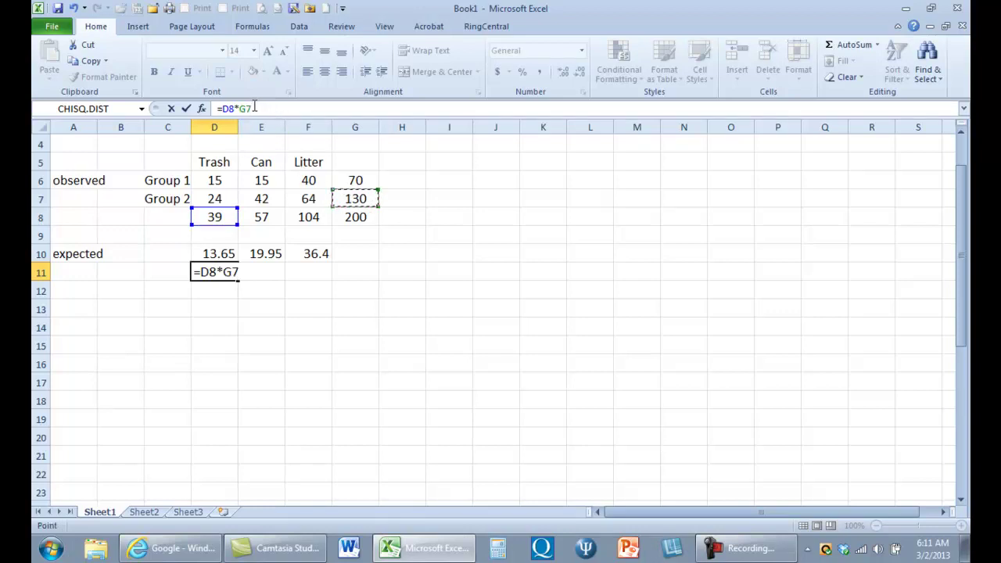
left_click_drag(255, 107, 239, 107)
key("F4")
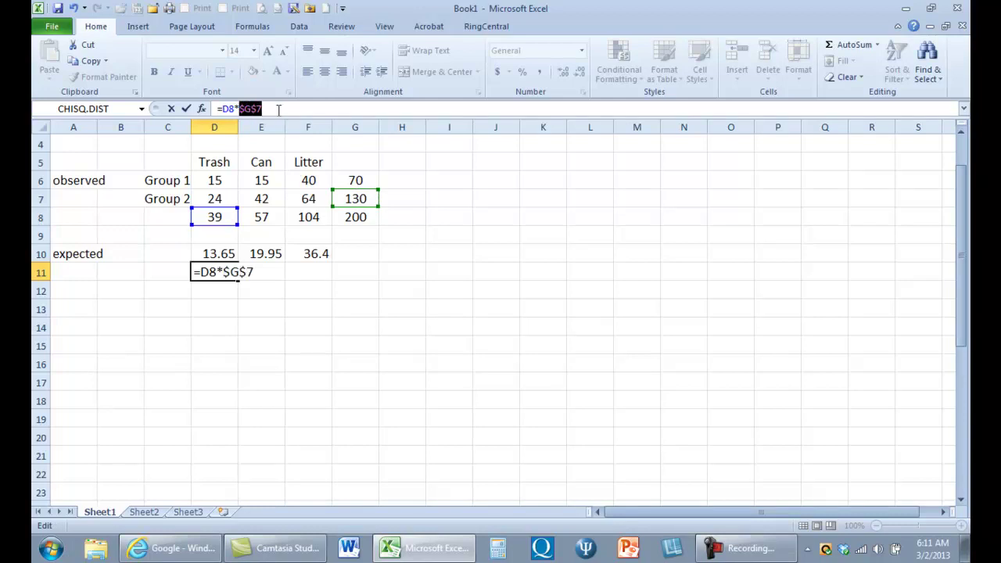
left_click(277, 109)
left_click(356, 216)
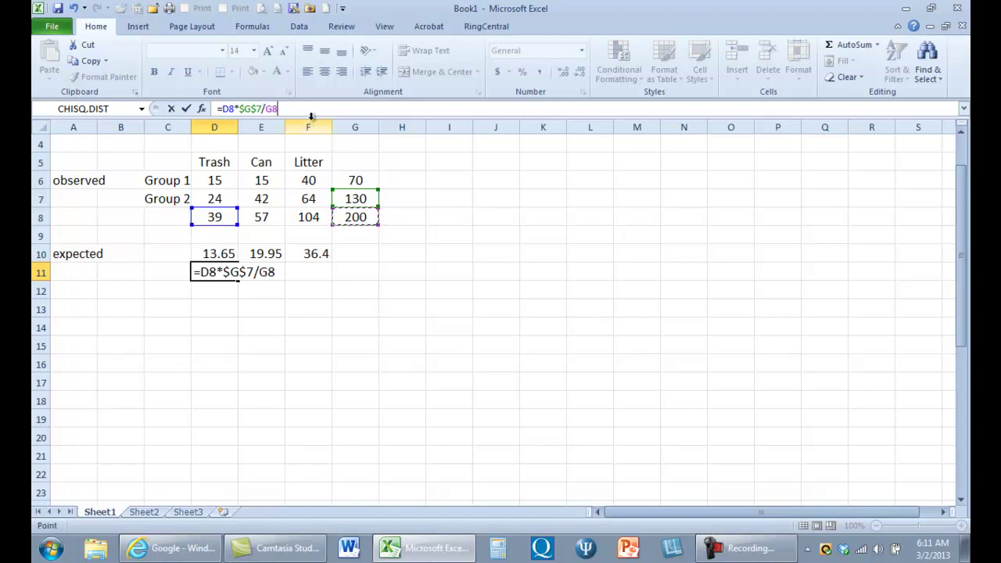
left_click_drag(301, 109, 265, 108)
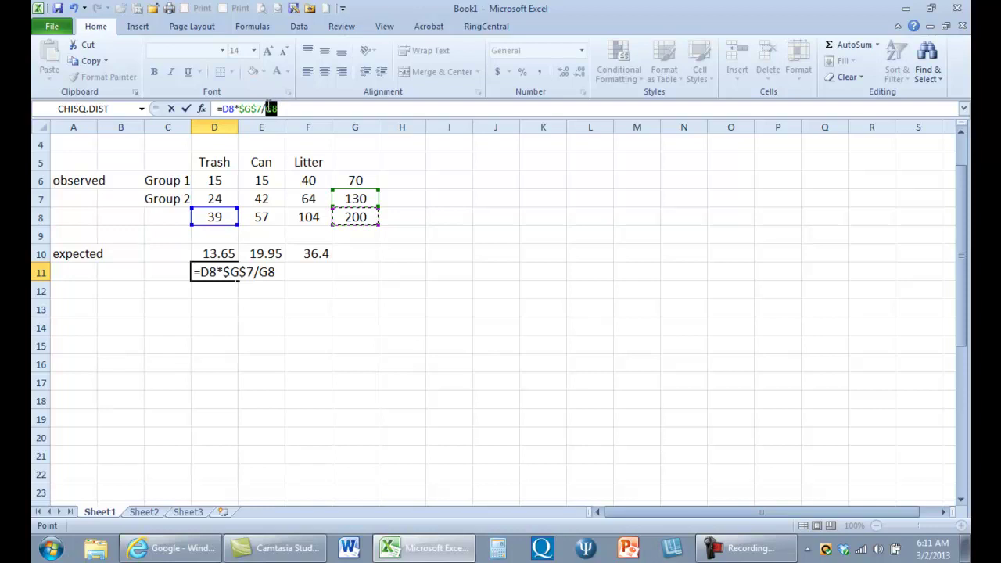
key("F4")
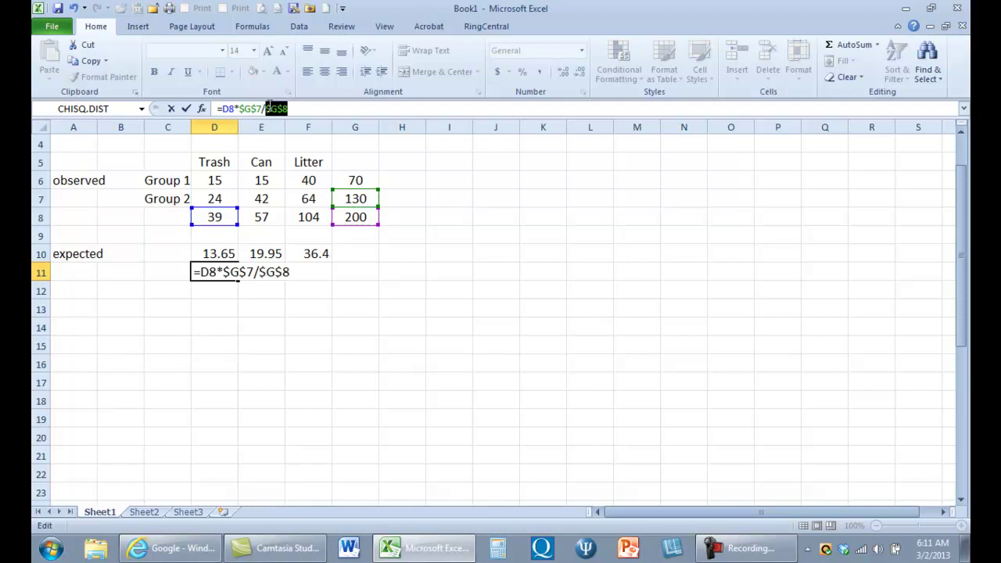
key("Return")
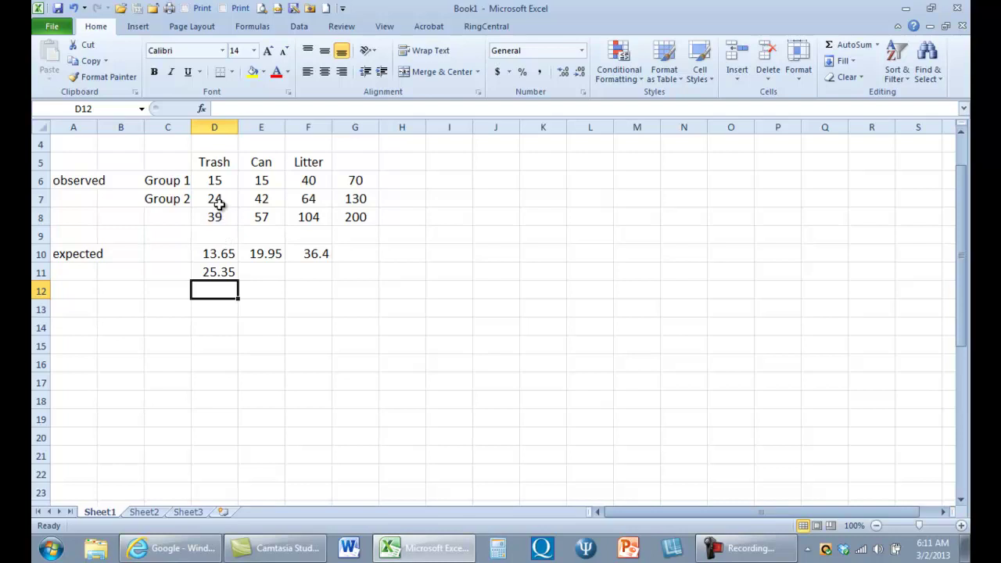
Copy the formula from cell D11 into cells E11:F11 and check the formulas across that row
right_click(221, 278)
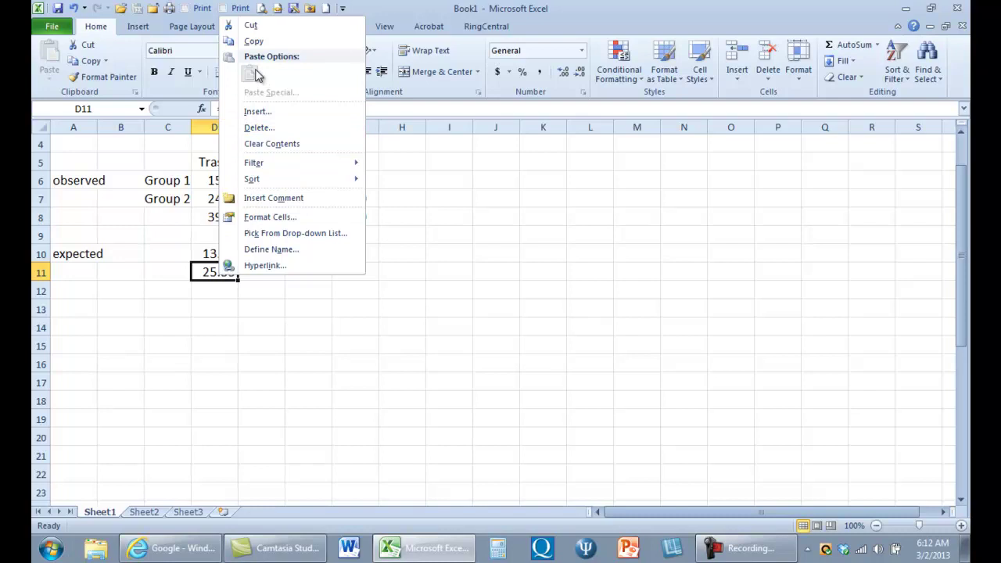
left_click(253, 40)
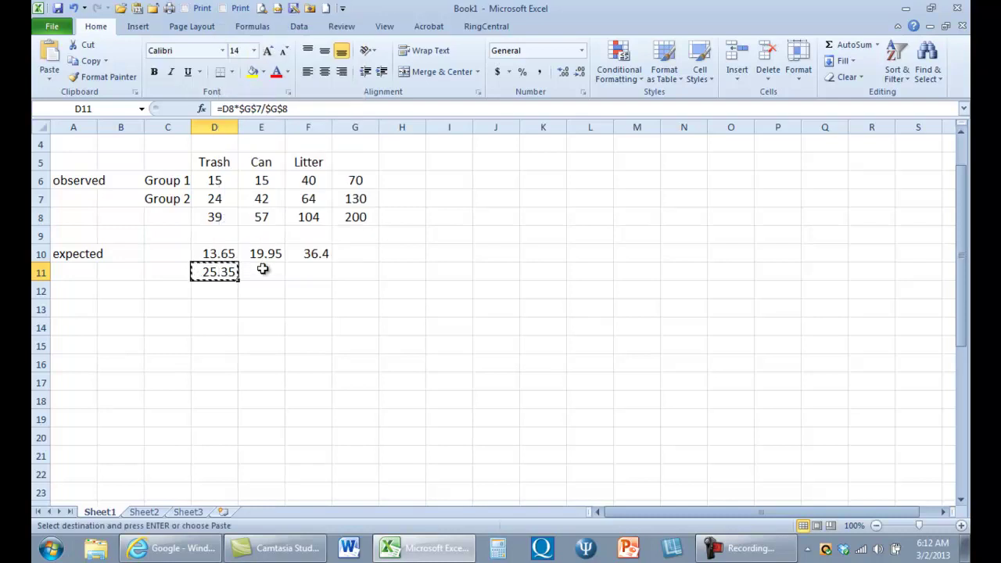
left_click_drag(263, 268, 296, 269)
key("ctrl+v")
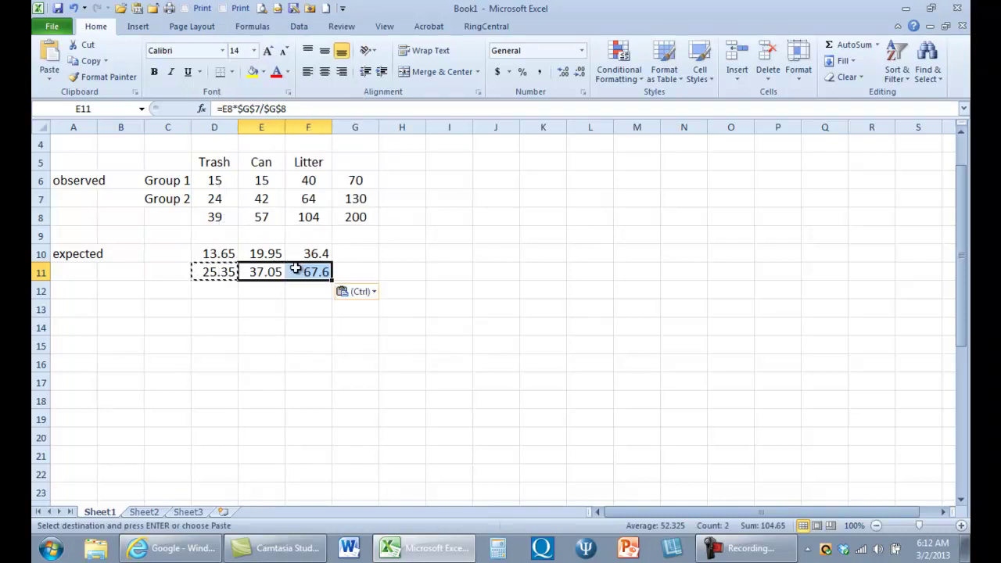
key("Escape")
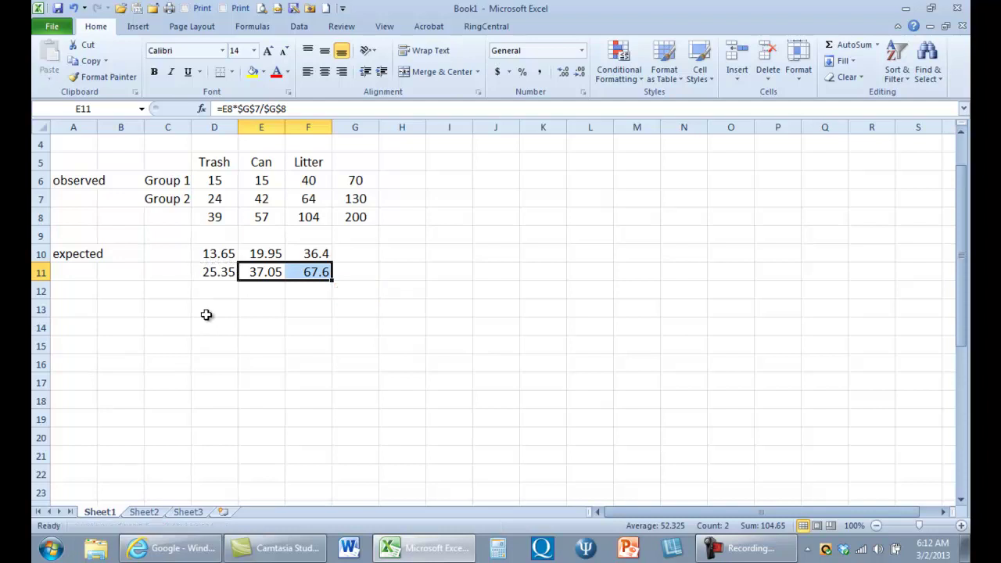
left_click(228, 275)
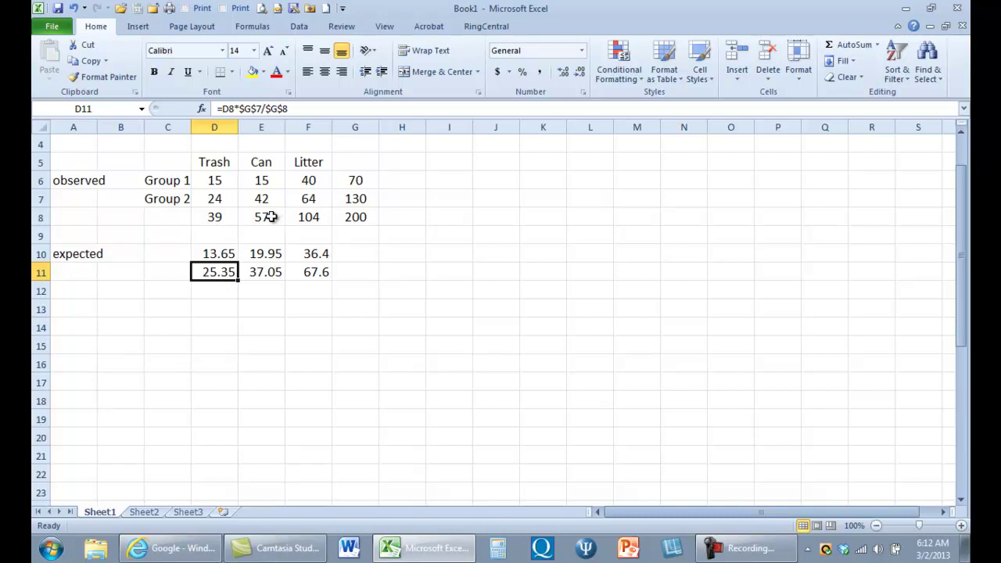
left_click(259, 272)
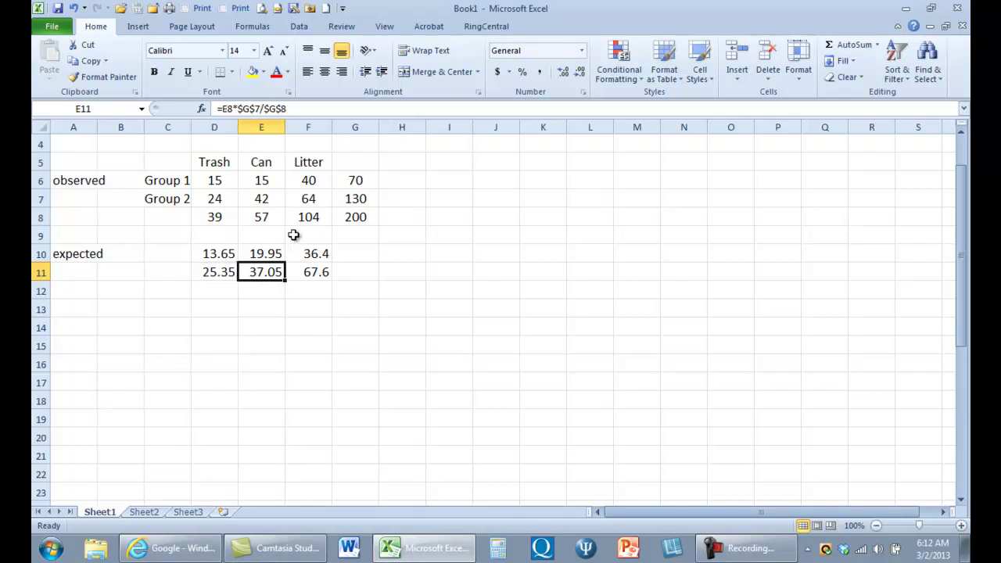
left_click(311, 272)
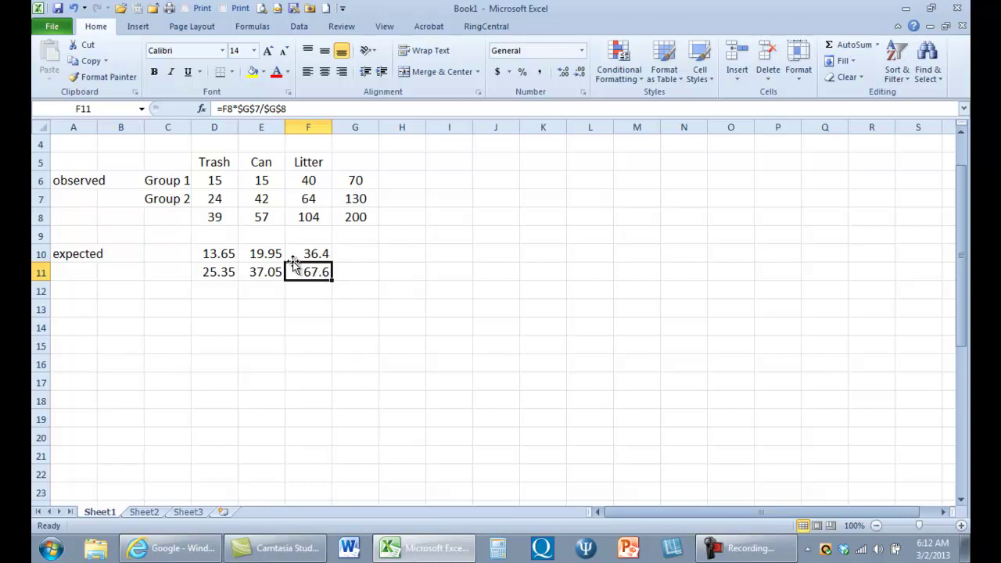
Fill the observed counts in D6:F7 and the expected counts in D10:F11 with yellow
left_click_drag(229, 180, 310, 197)
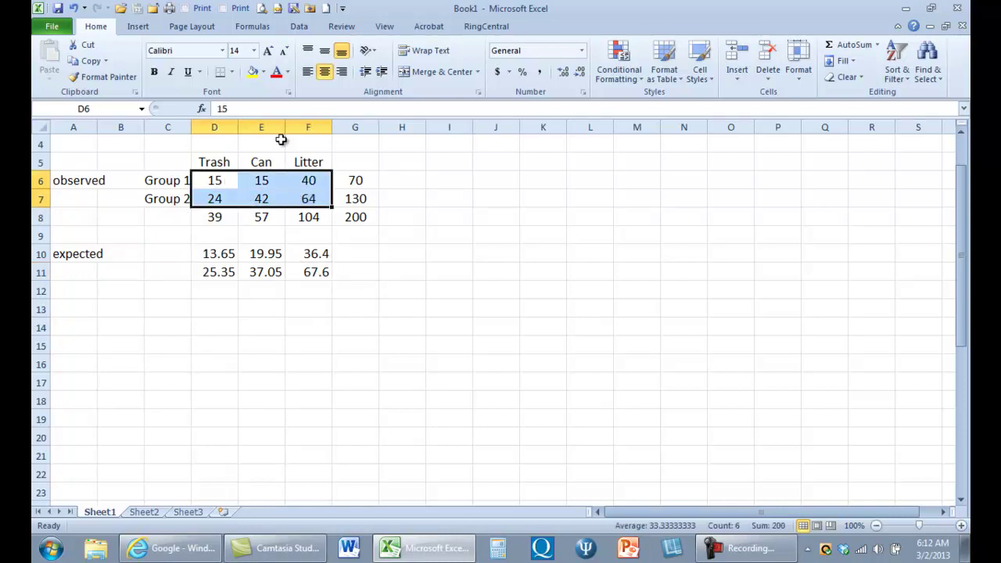
left_click(251, 72)
left_click_drag(213, 250, 312, 271)
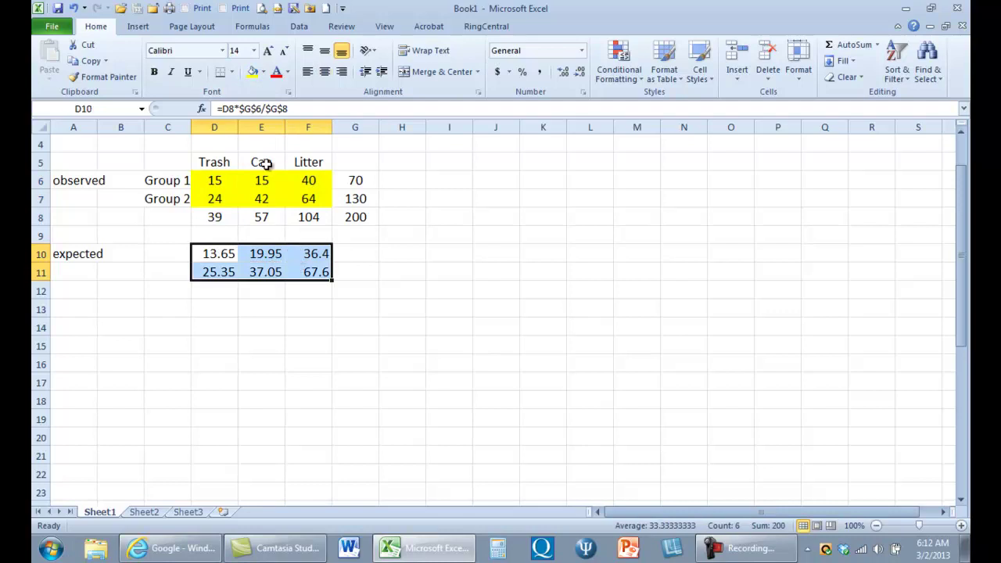
left_click(252, 72)
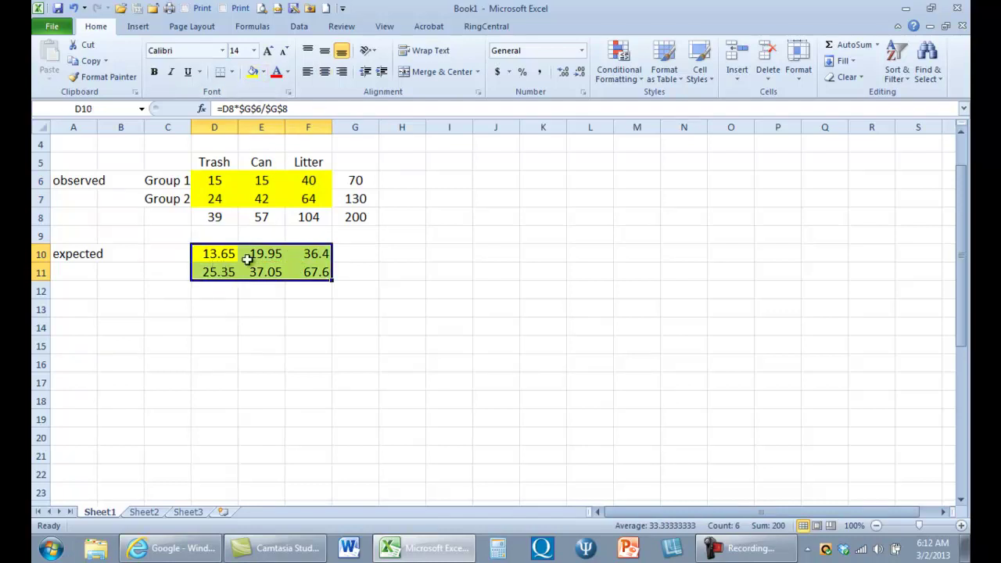
Enter =CHITEST(D6:F7,D10:F11) in cell C13 to compute the p-value from the observed and expected counts
left_click(165, 305)
type("=")
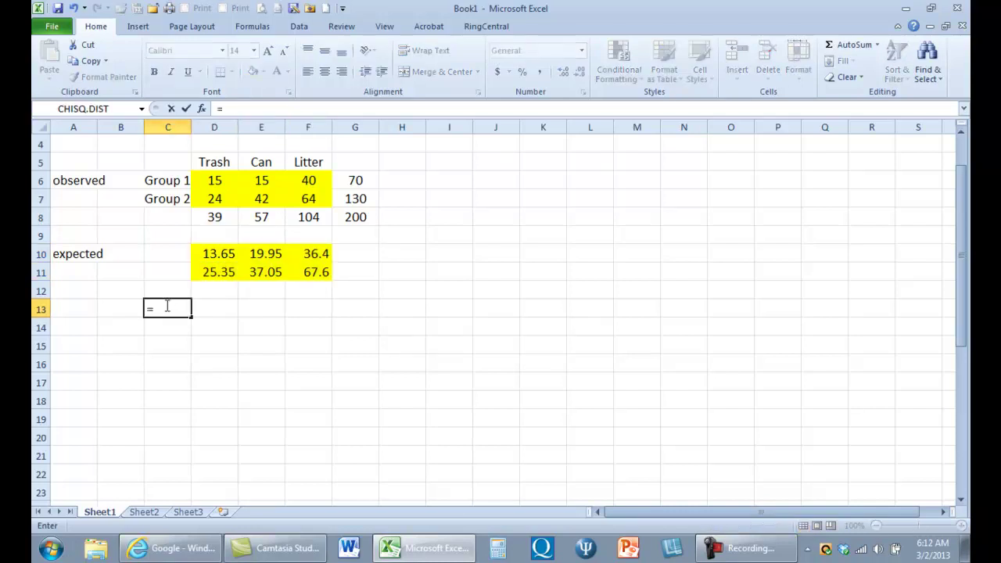
type("ch")
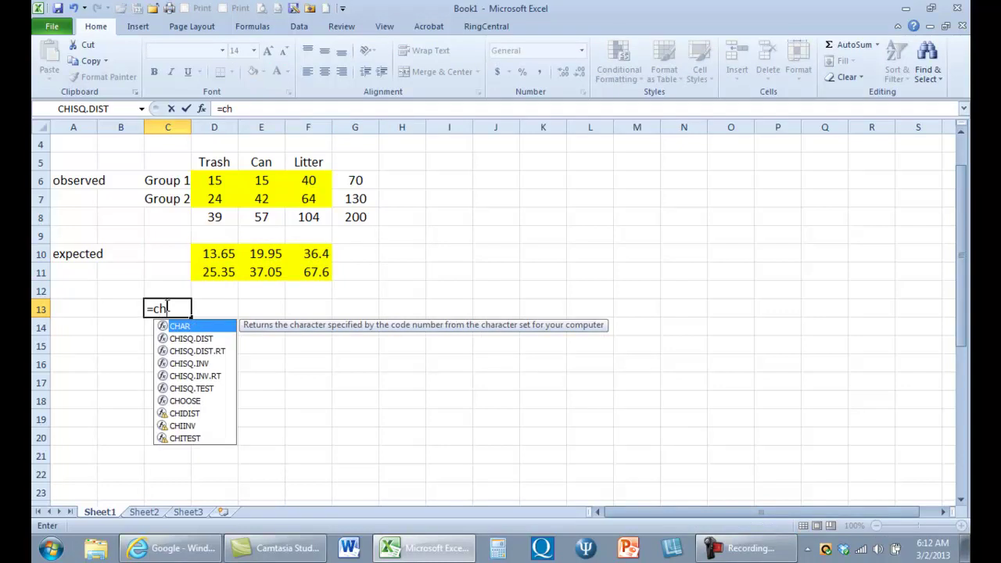
left_click(198, 442)
double_click(196, 439)
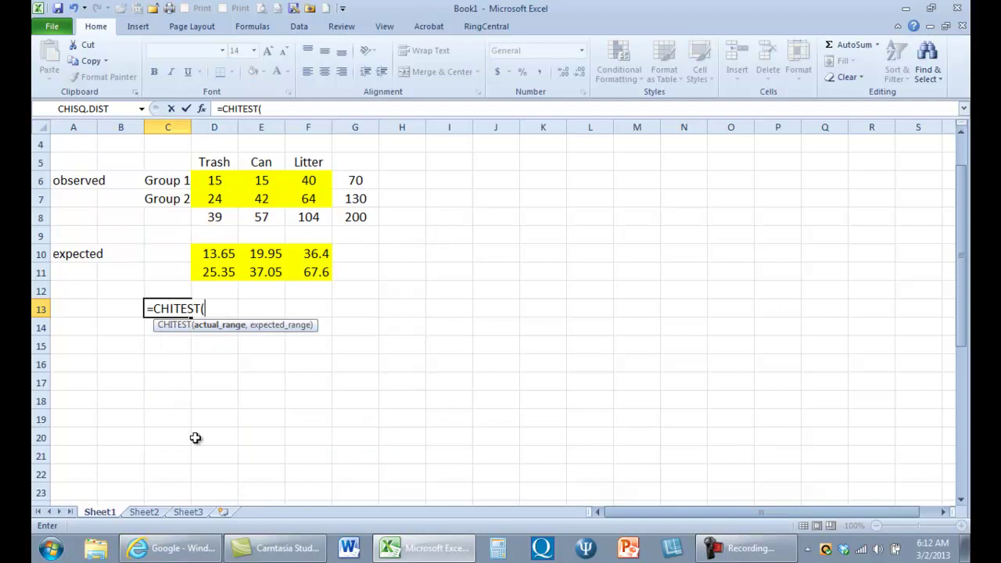
left_click(229, 179)
left_click_drag(229, 180, 286, 196)
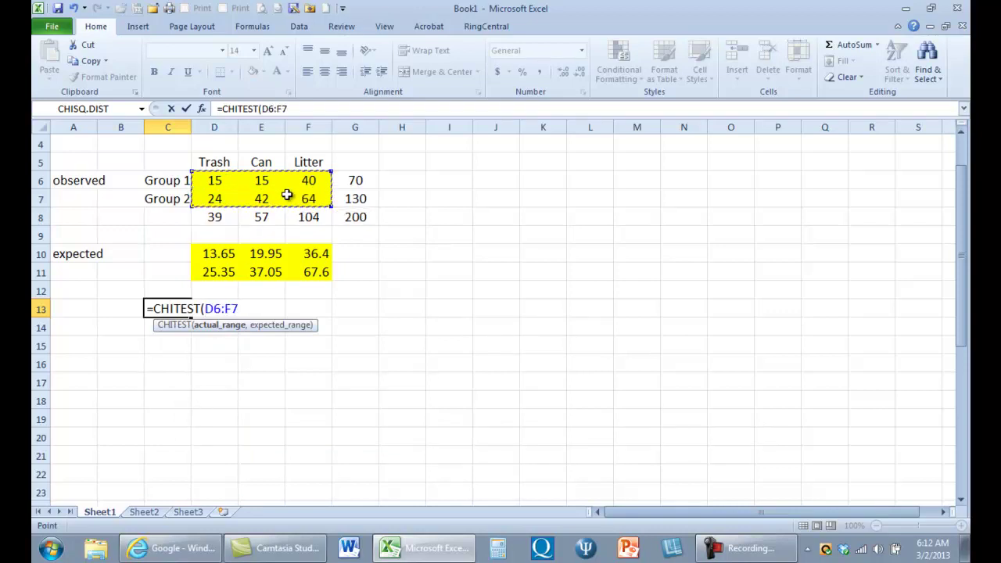
type(",")
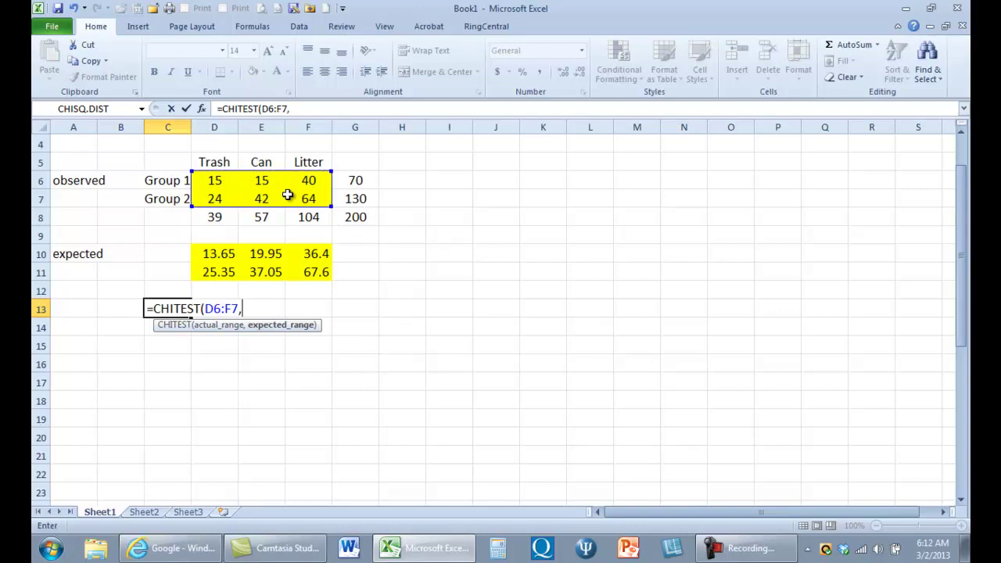
left_click(221, 258)
left_click_drag(222, 258, 293, 272)
type(")")
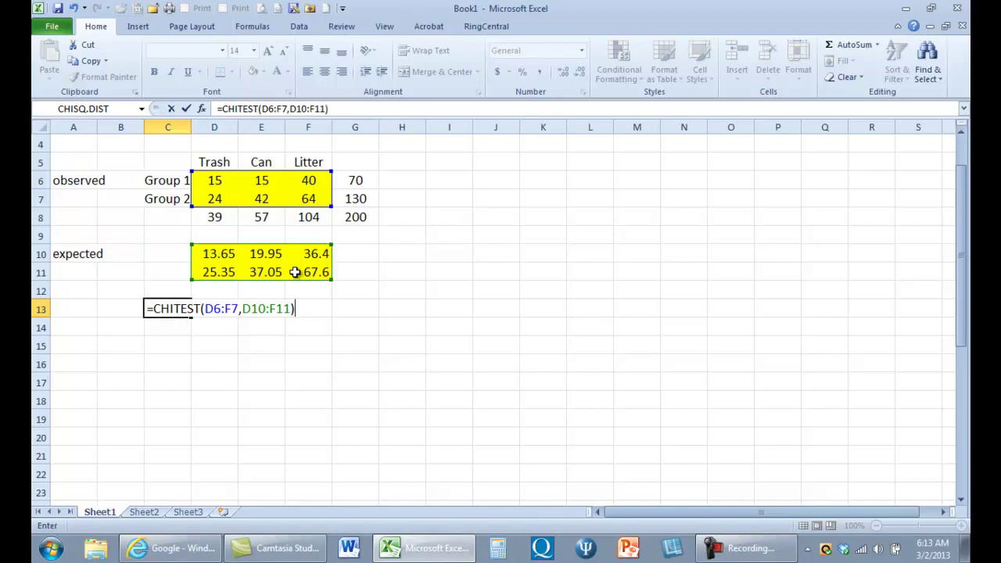
key("Return")
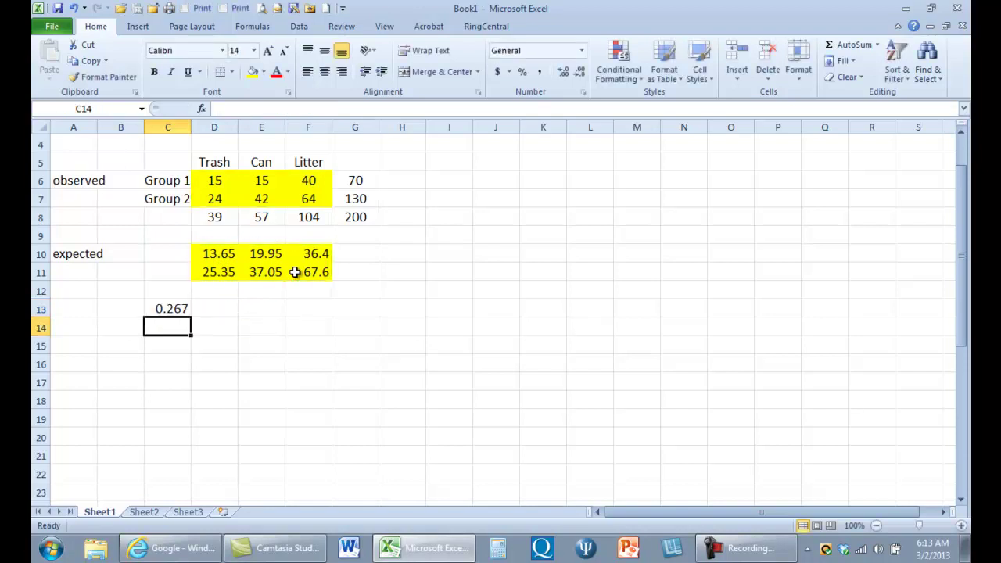
Label the CHITEST result by entering "p" in cell B13
left_click(169, 308)
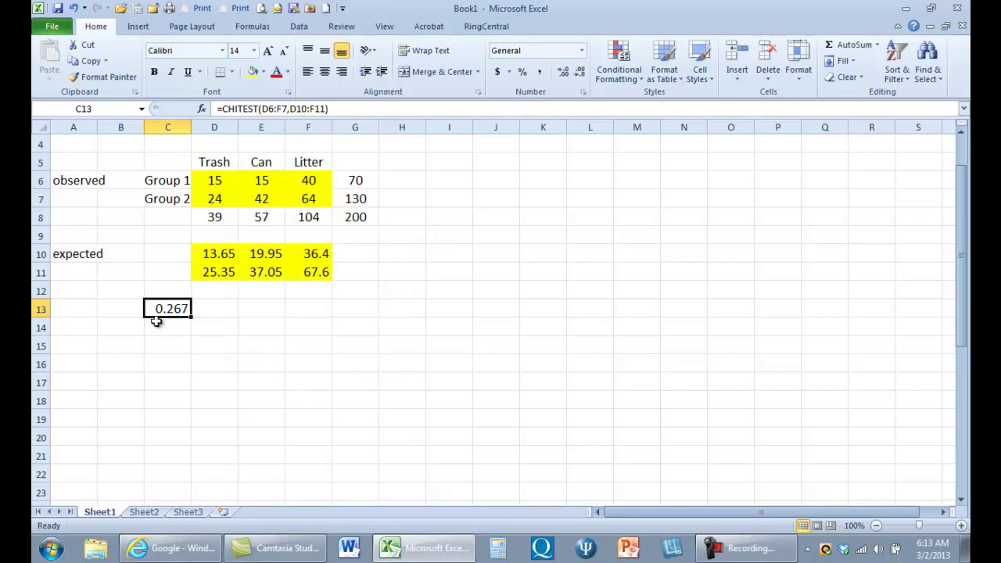
left_click(114, 308)
type("p")
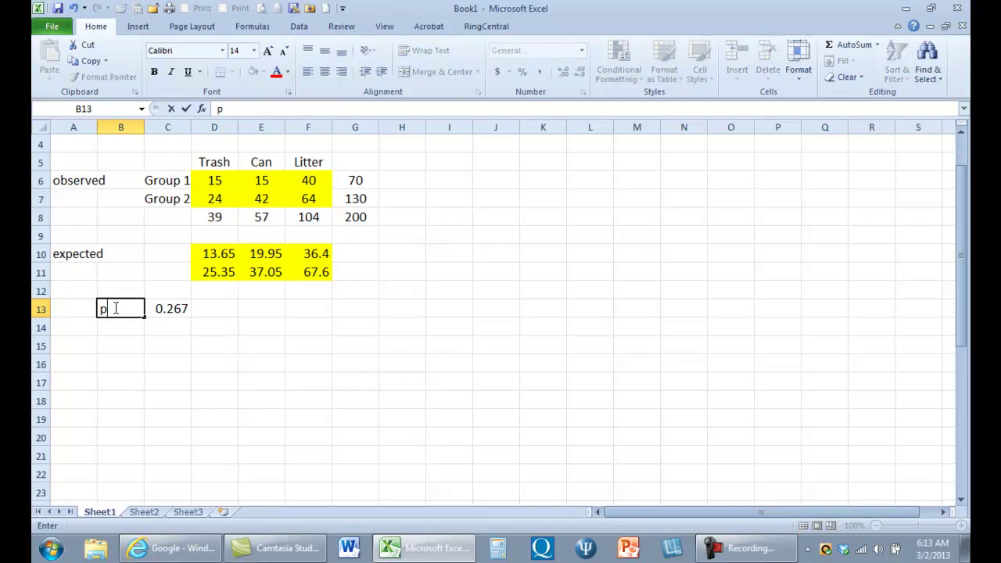
key("Return")
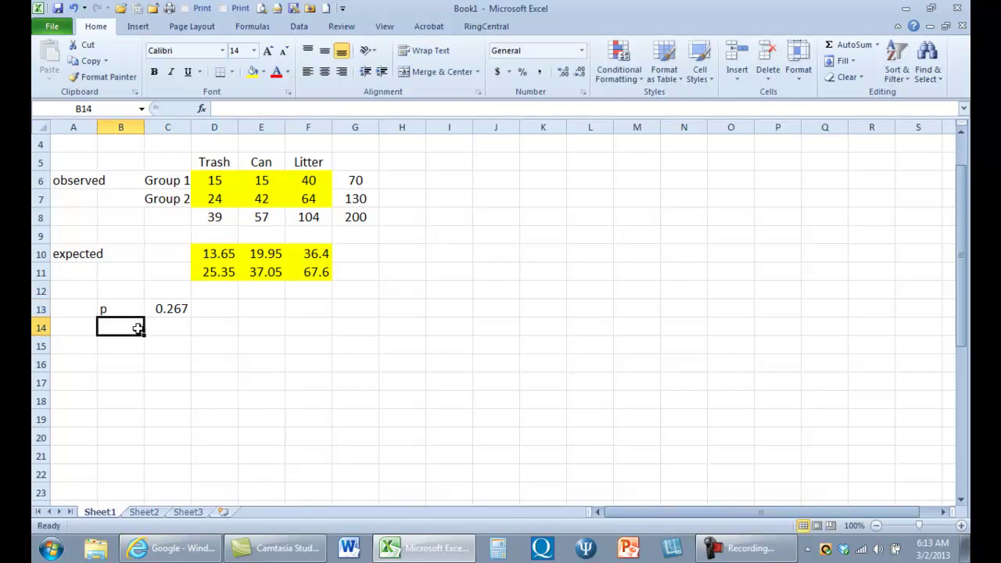
Clear the p label in B13 and the CHITEST formula in C13
left_click(178, 313)
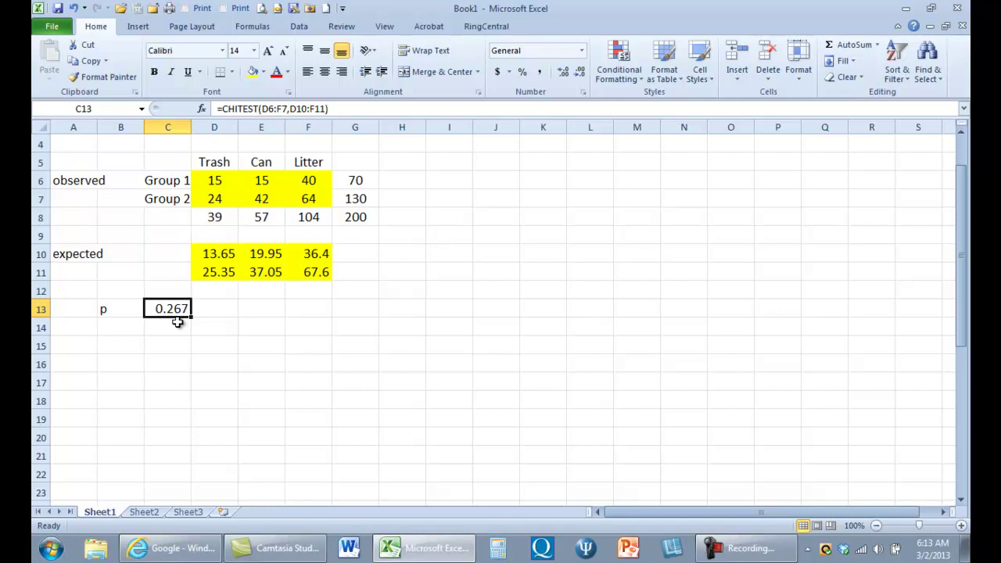
left_click(126, 311)
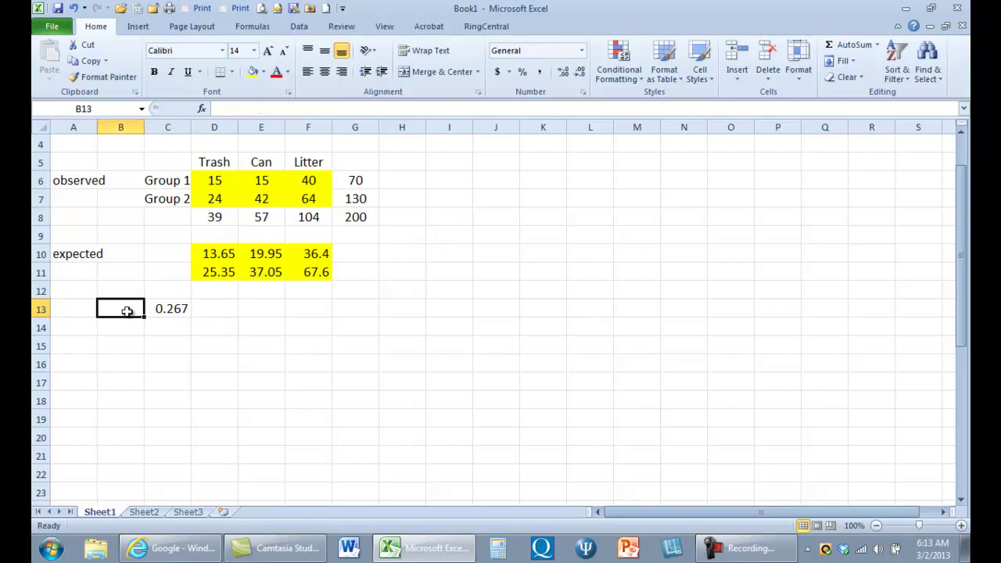
key("Right")
key("Delete")
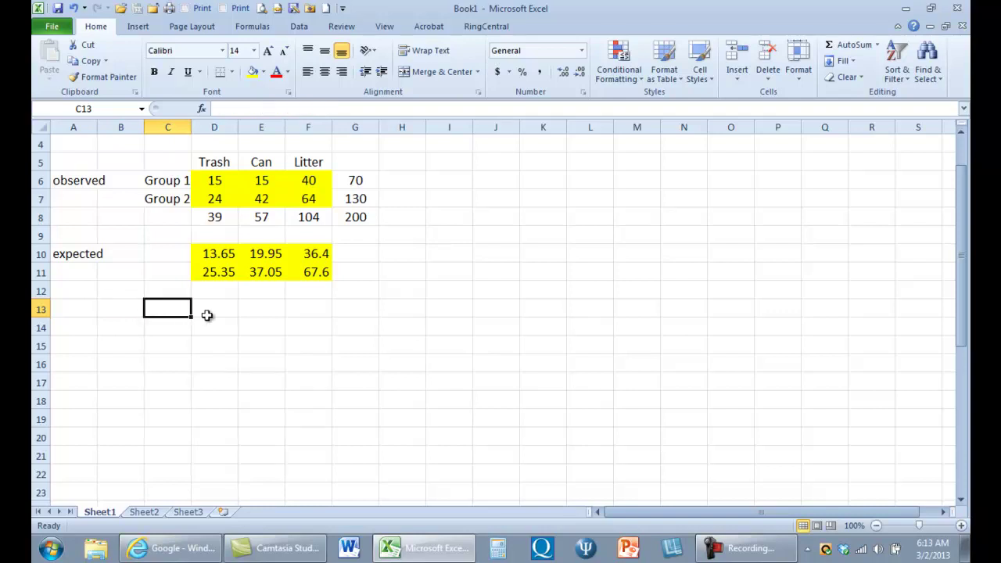
Enter the row label "observed minus" in cell A13 and "expected" in cell A14
left_click(68, 311)
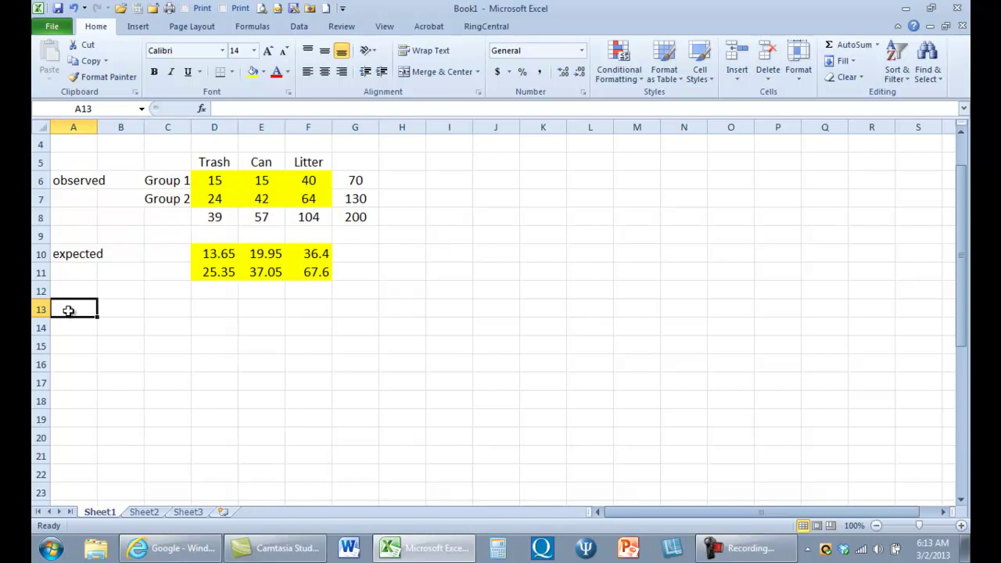
type("ove")
key("BackSpace")
key("BackSpace")
type("be")
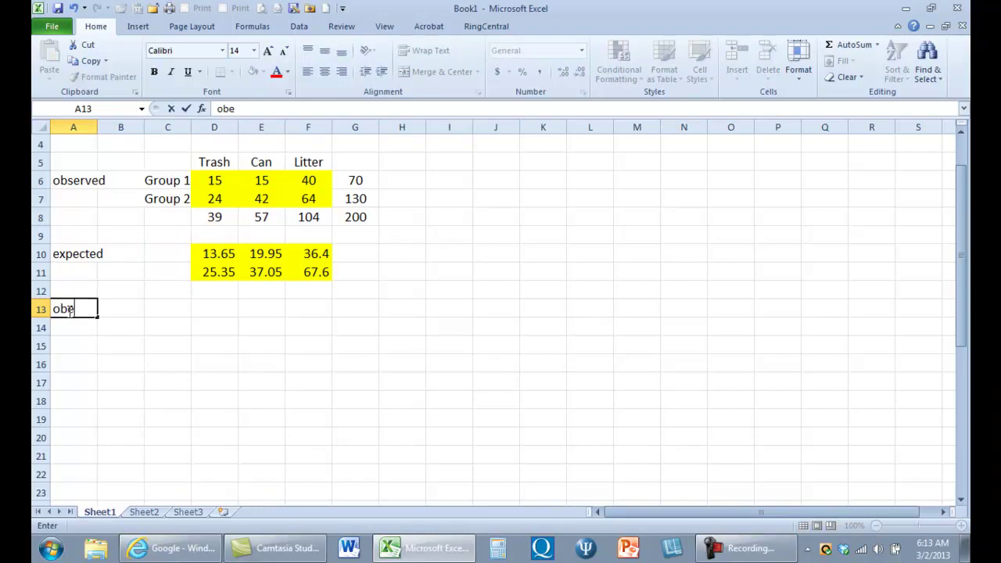
type("erved minus")
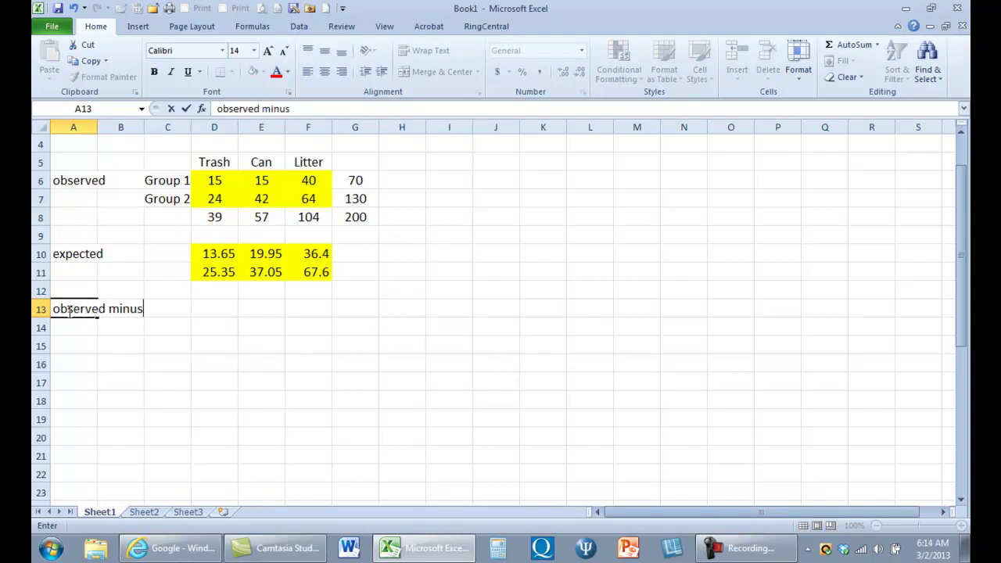
key("Return")
type("expected")
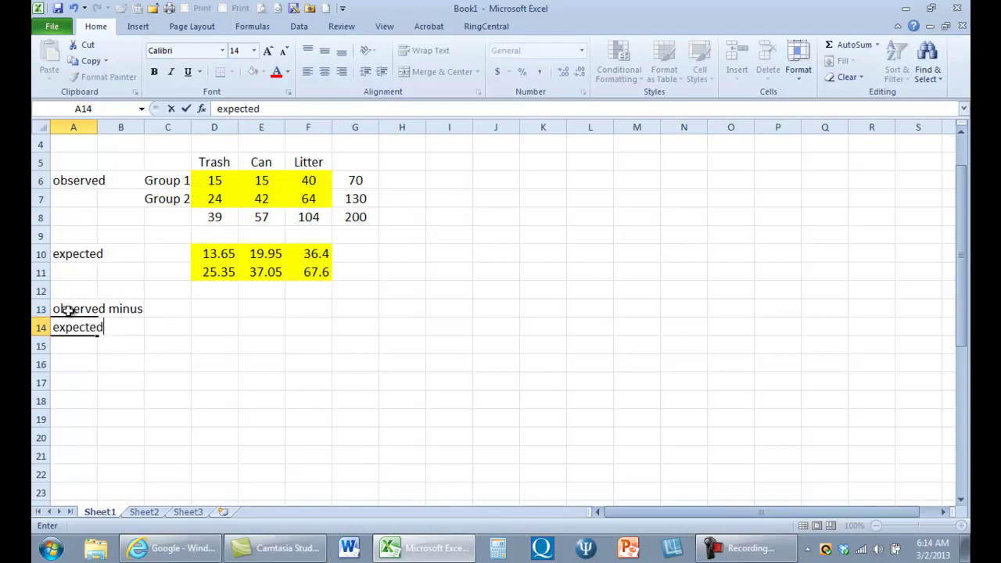
key("Return")
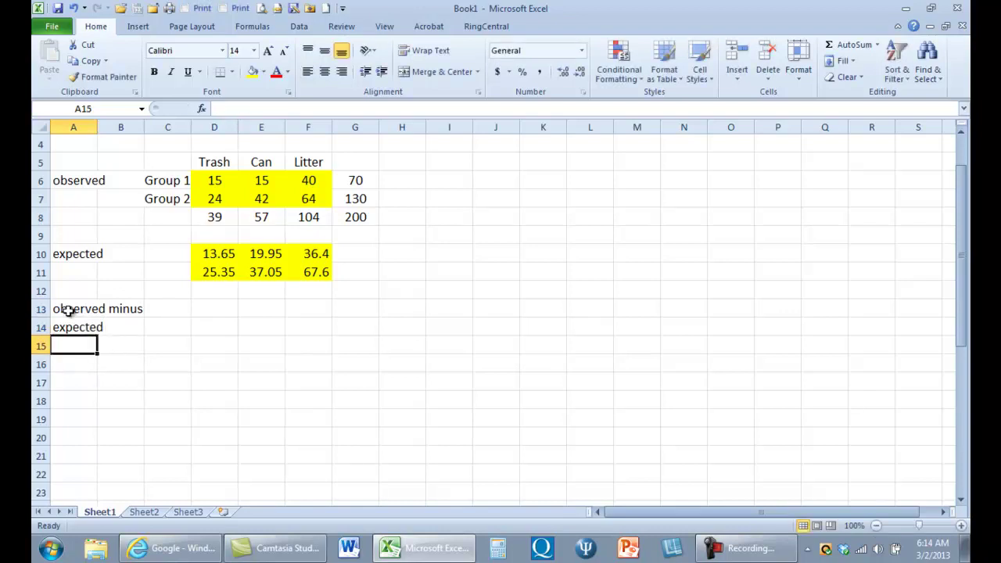
Enter the formula =D6-D10 in cell D13 to subtract the expected Group 1 Trash count from the observed one
left_click(216, 306)
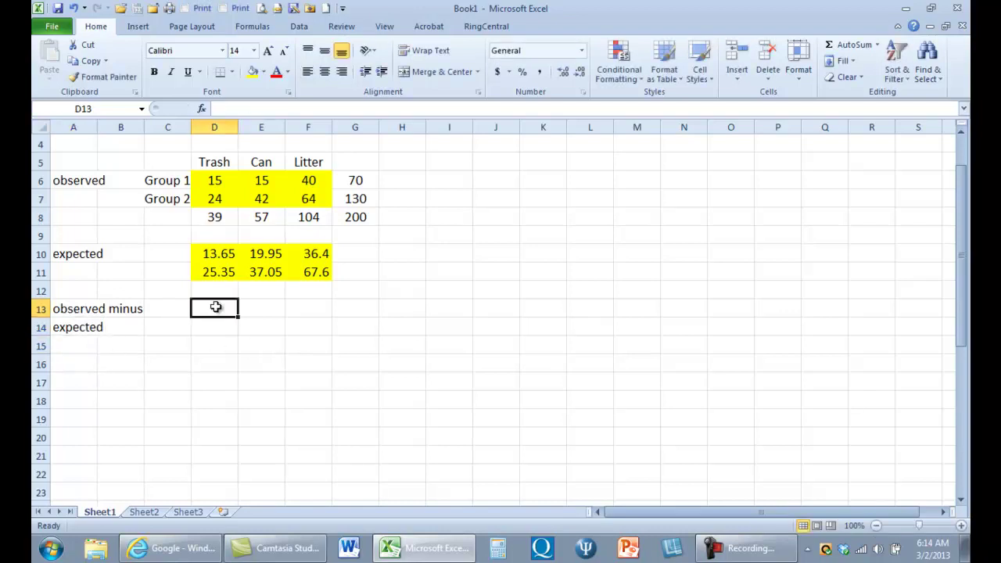
left_click(212, 181)
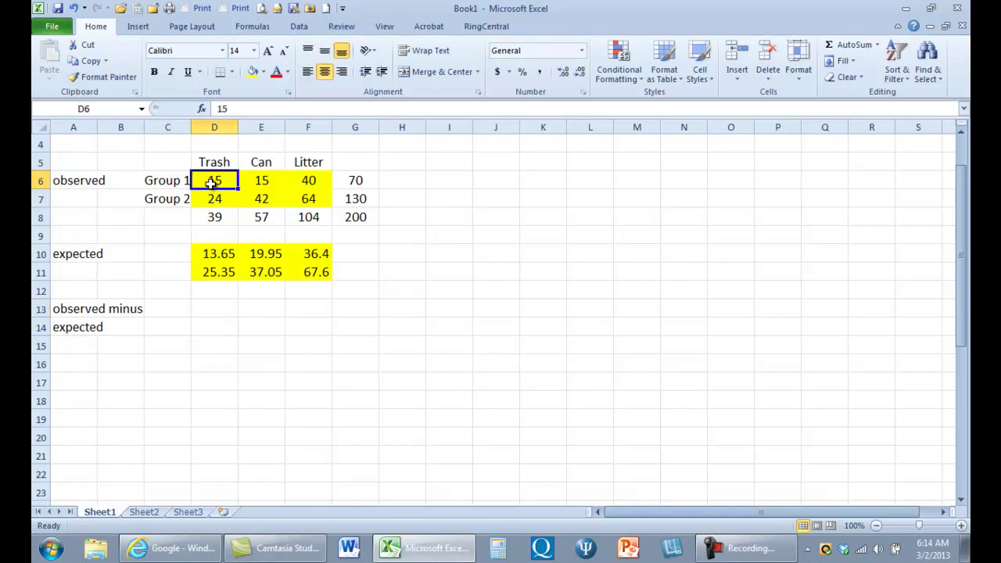
left_click(211, 307)
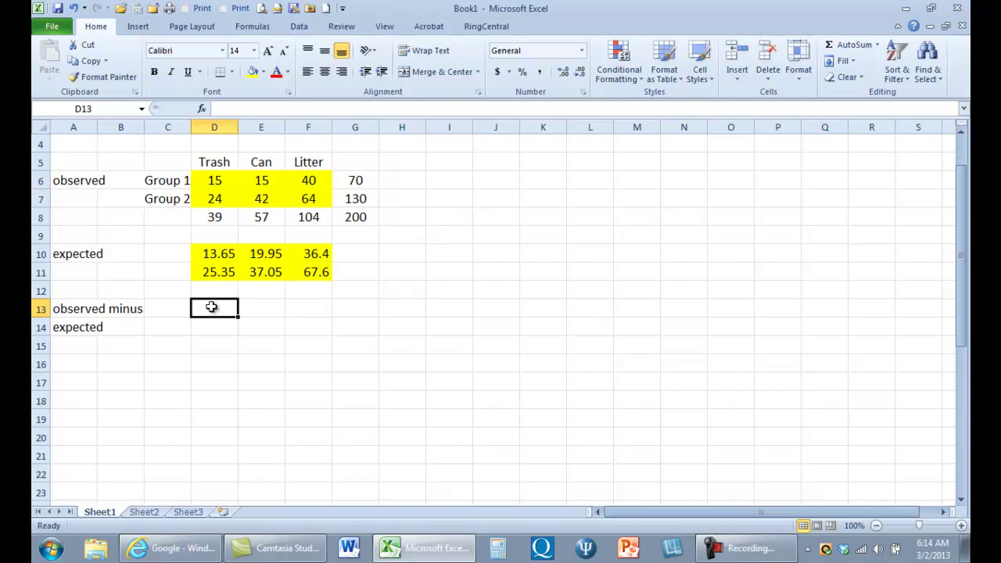
type("=")
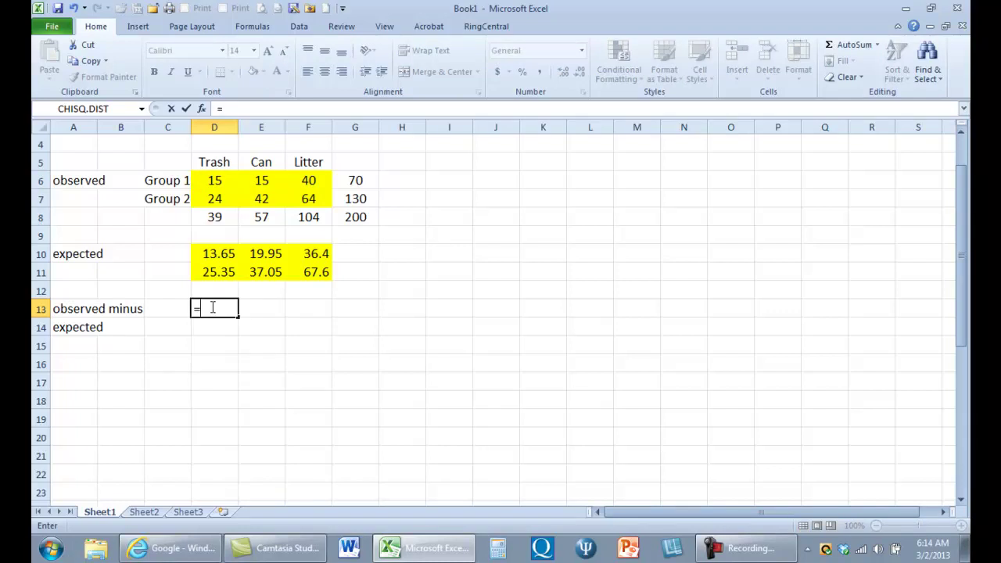
left_click(222, 181)
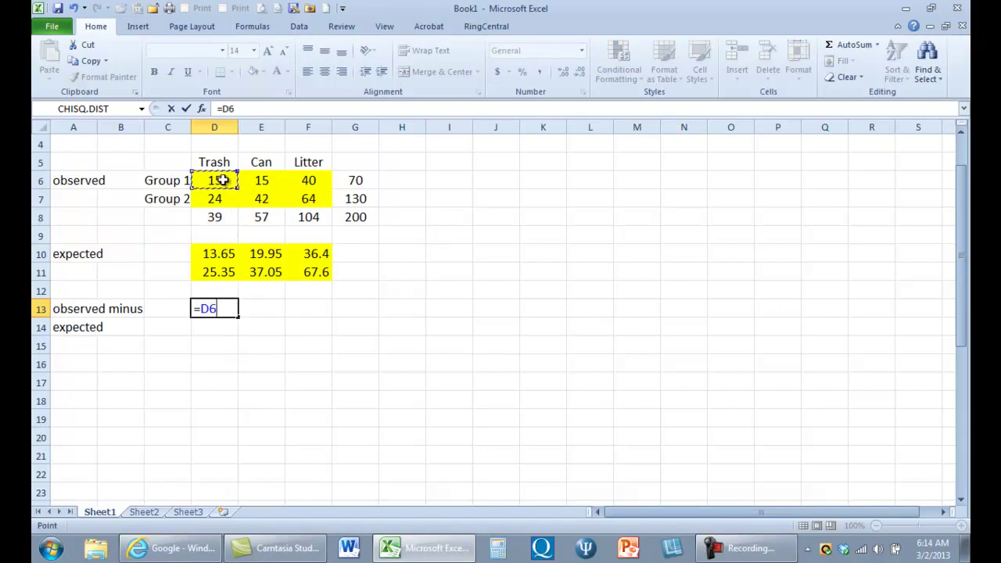
type("-")
left_click(223, 252)
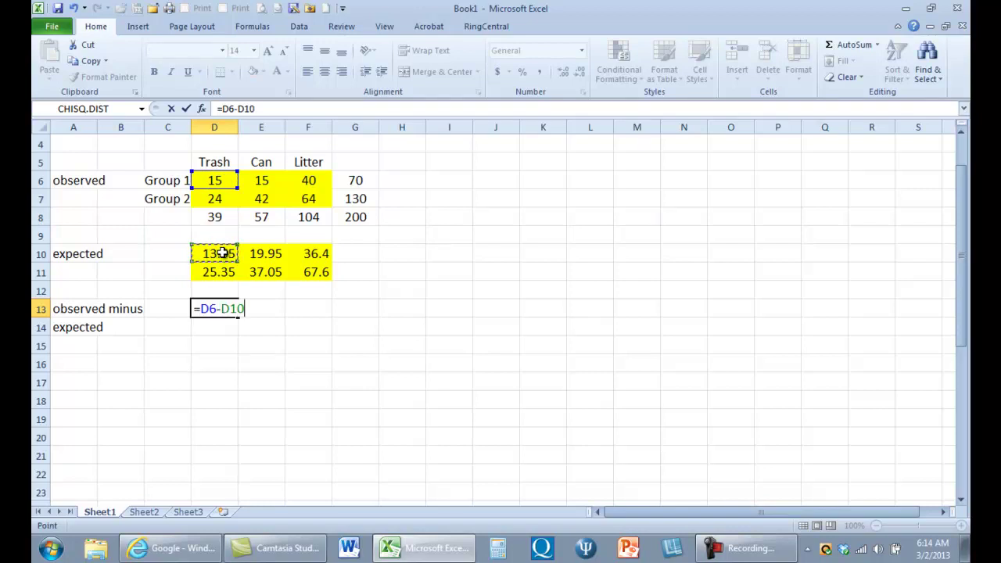
key("Return")
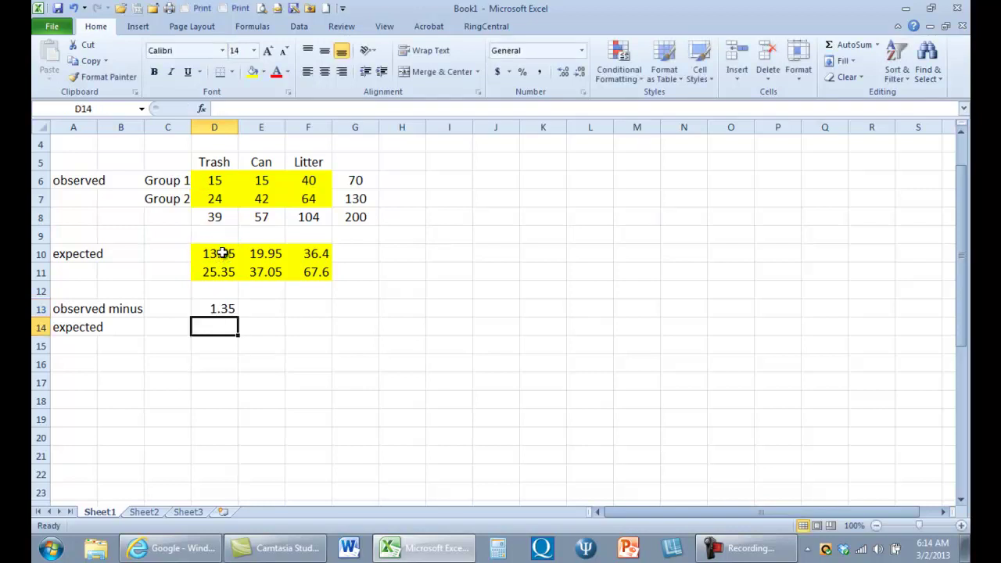
Copy the difference formula from D13 across D13:F14 and check the formulas in E13, F13 and D14
right_click(221, 308)
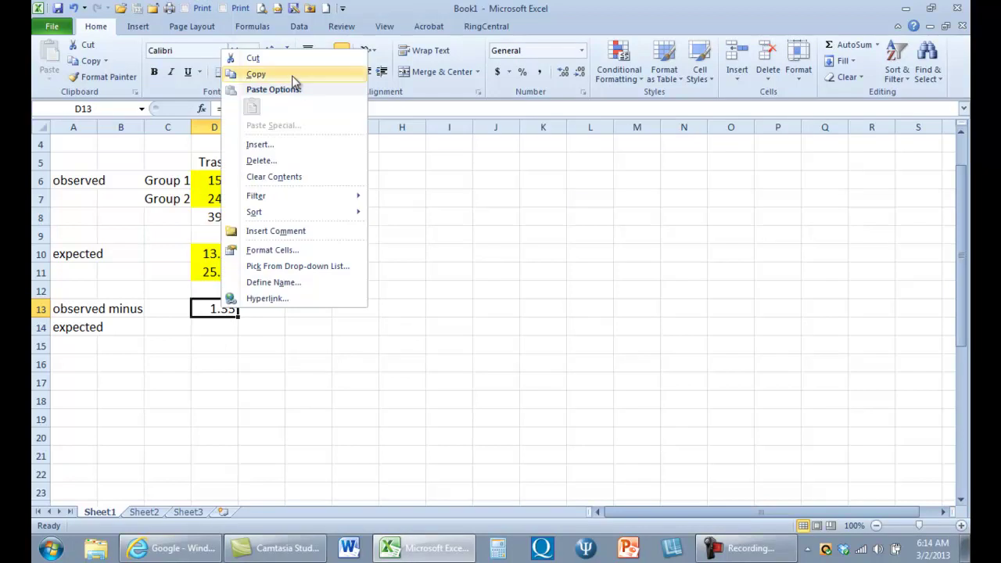
left_click(256, 74)
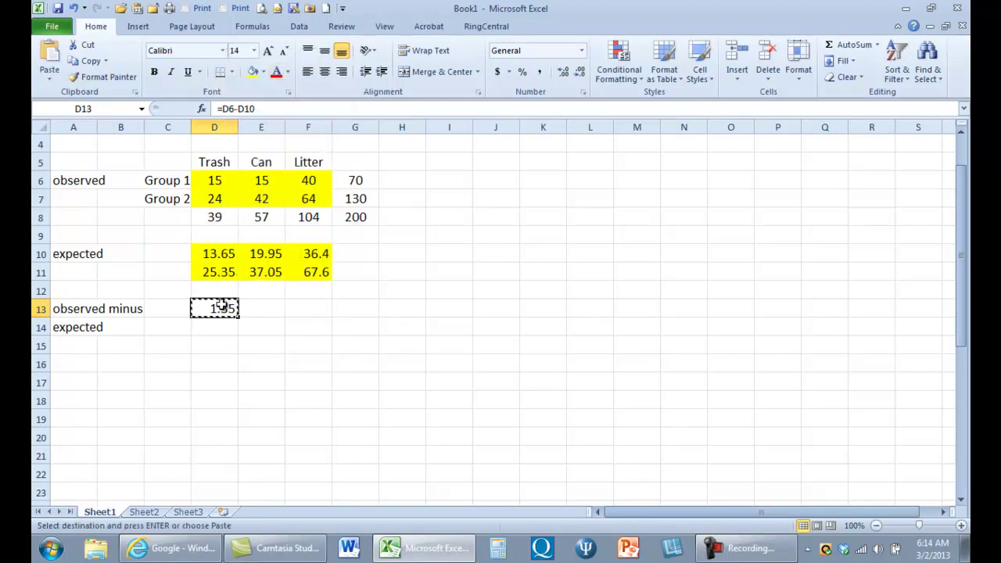
left_click_drag(222, 309, 300, 324)
key("ctrl+v")
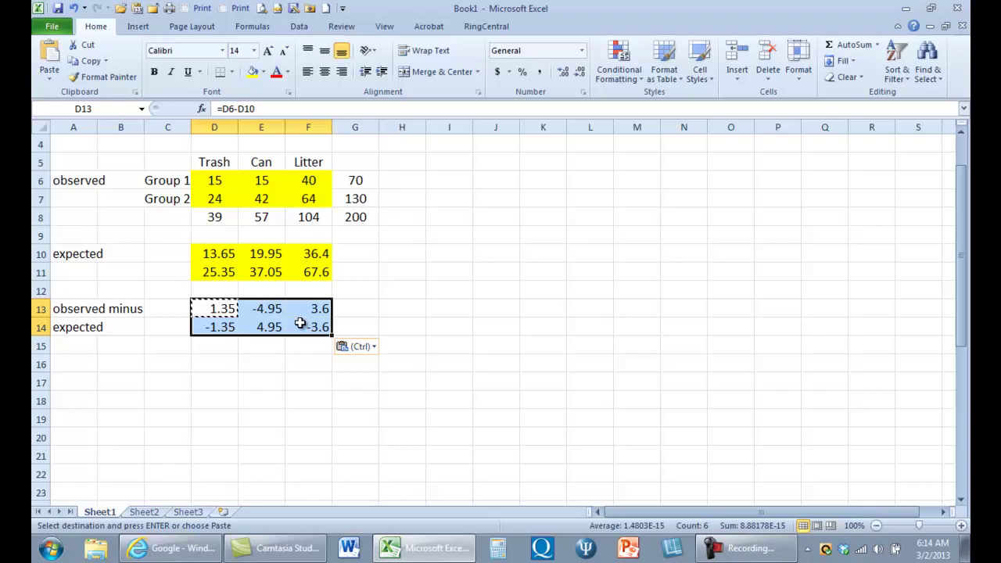
key("Escape")
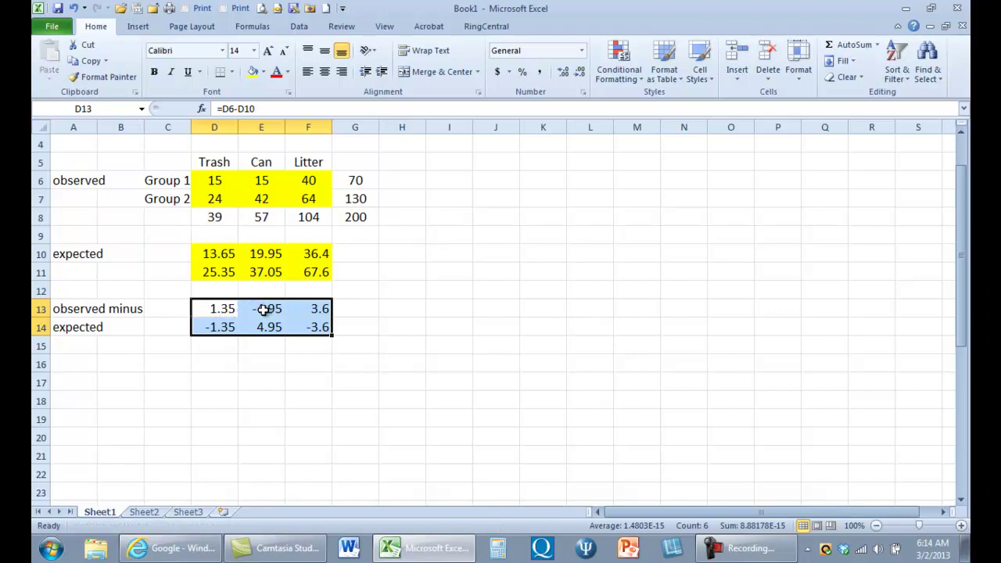
left_click(264, 310)
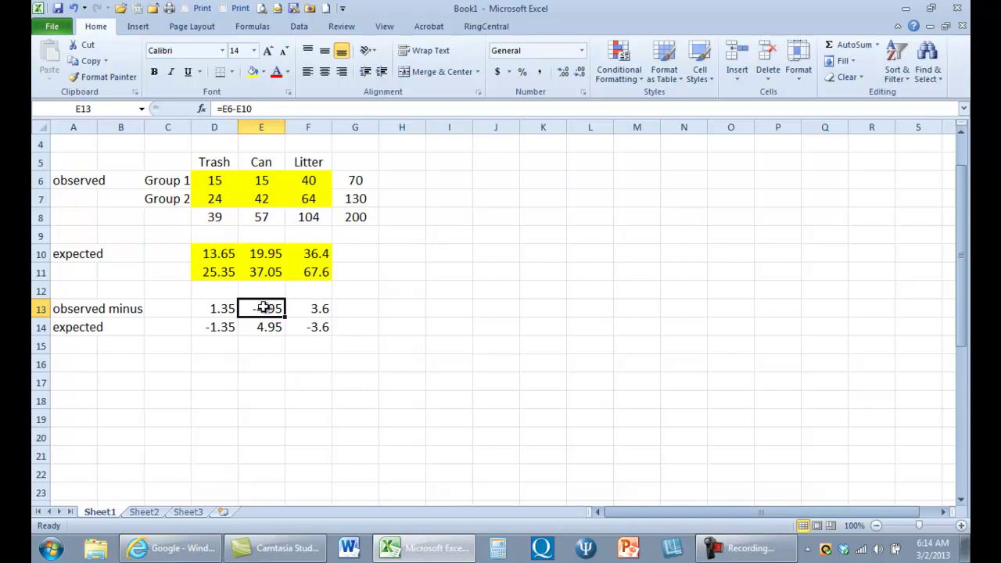
left_click(312, 306)
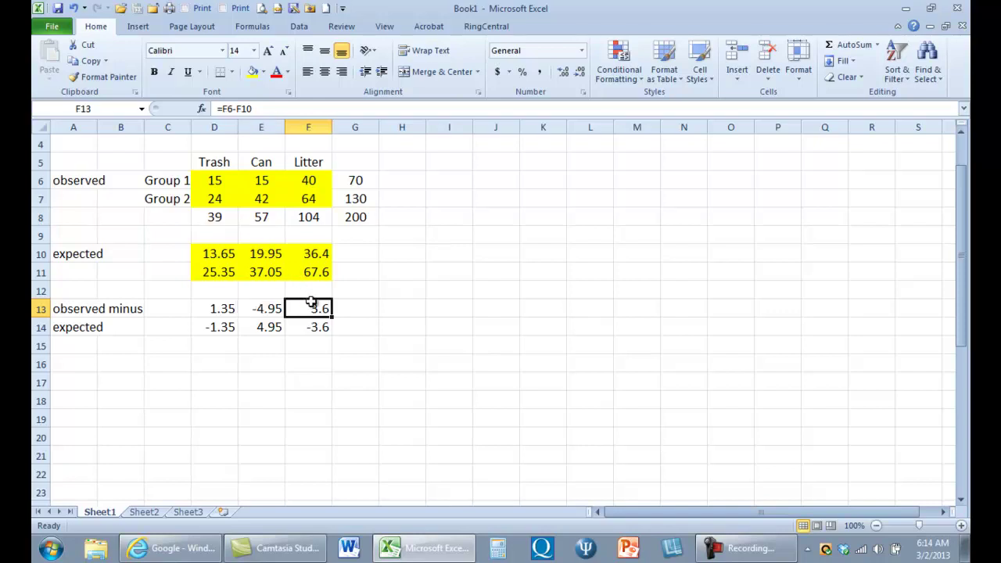
left_click(224, 327)
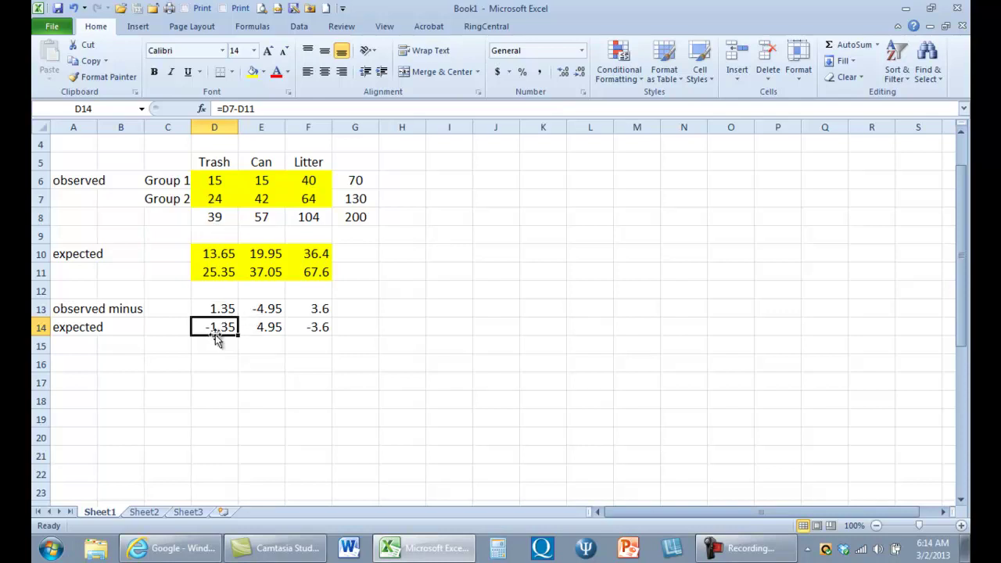
Enter the row label "O-E squared" in cell A16
left_click(75, 365)
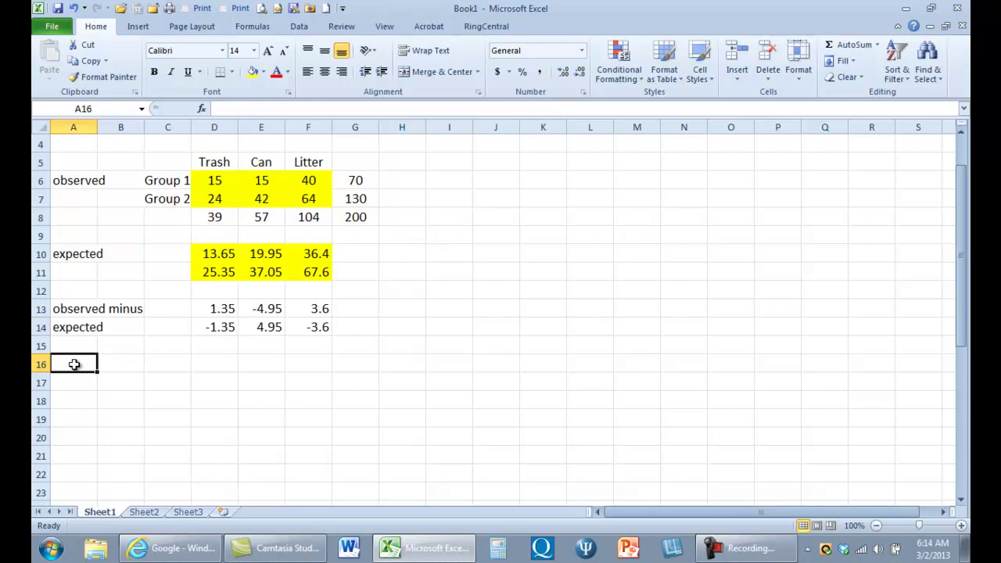
type("O")
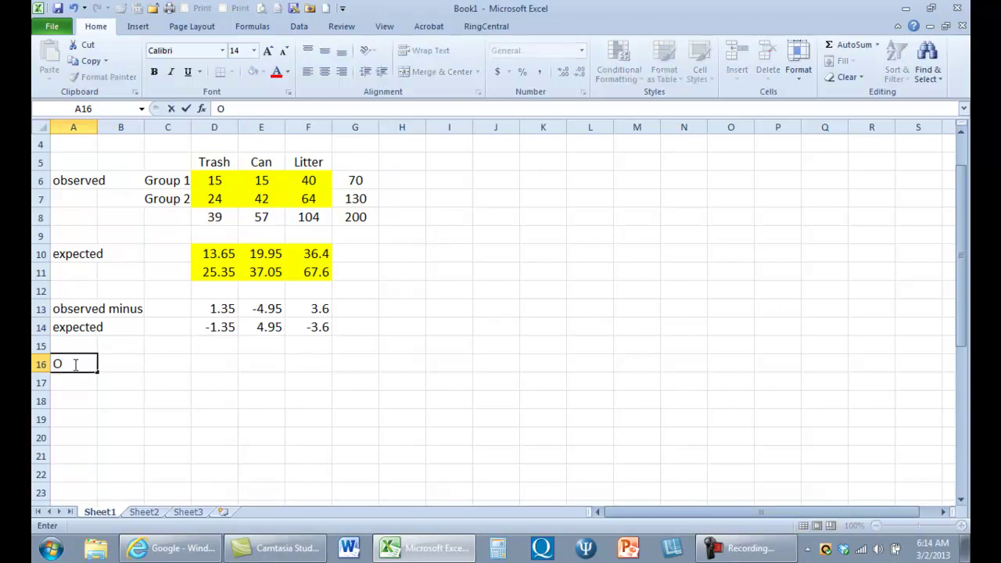
type("-E squared")
key("Return")
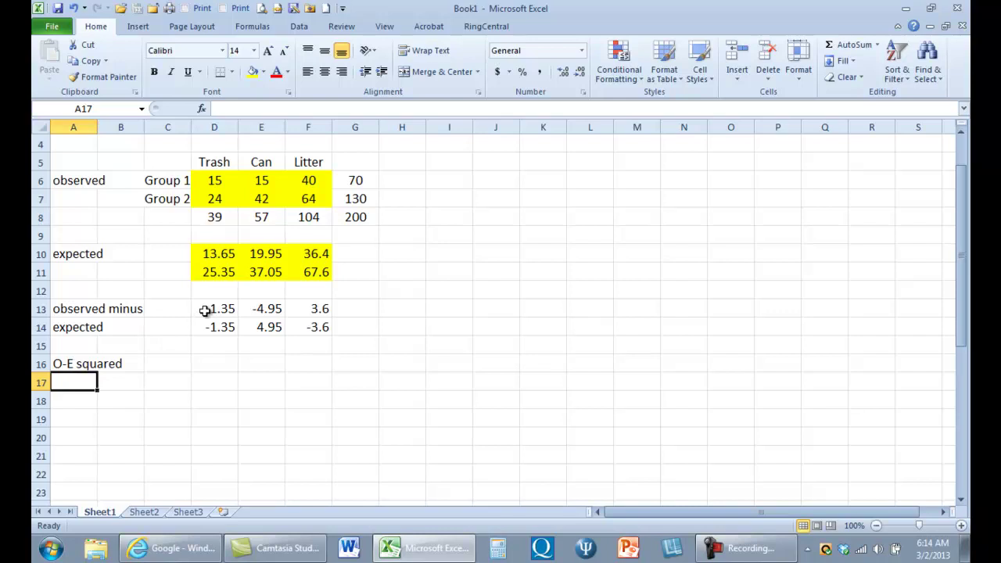
Enter the formula =D13*D13 in cell D16 to square the Group 1 Trash difference
left_click(208, 364)
type("=")
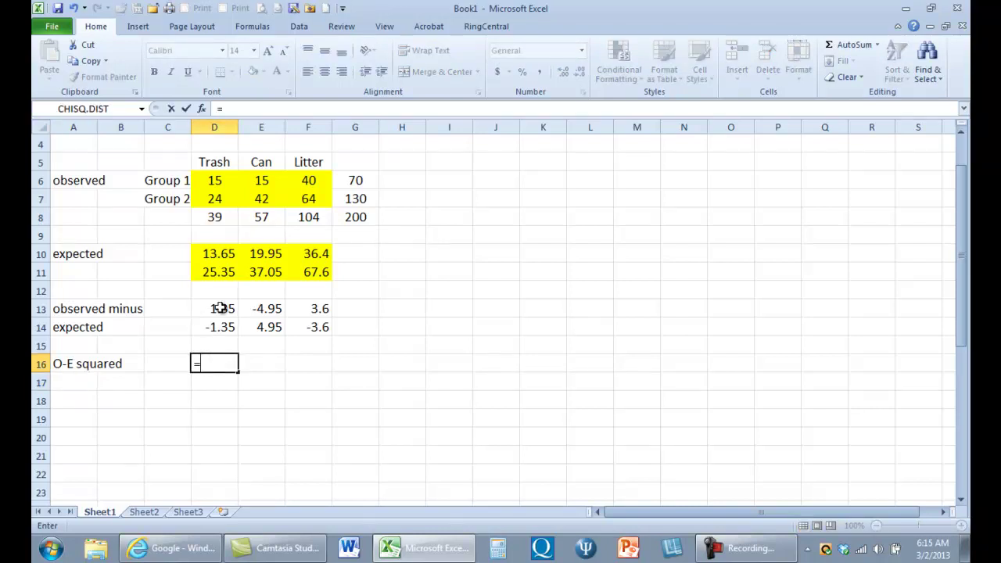
left_click(221, 308)
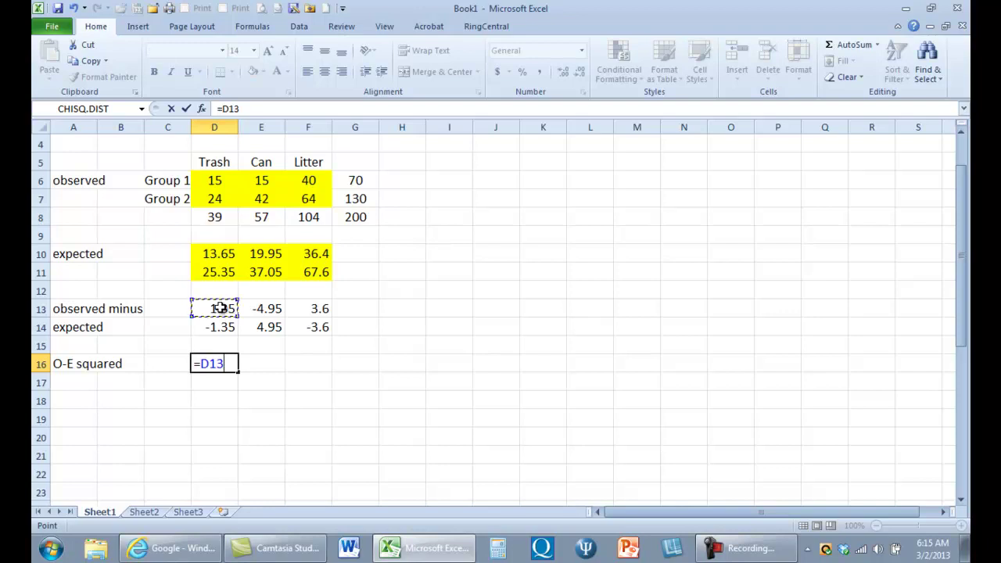
type("*")
left_click(221, 308)
key("Return")
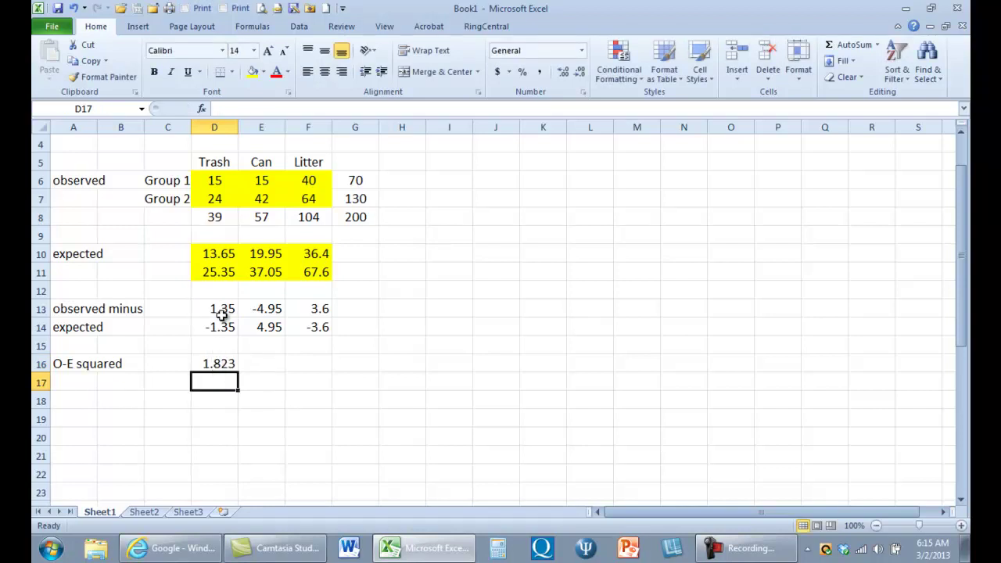
Copy the squaring formula from D16 across the range D16:F17
left_click(218, 364)
right_click(219, 363)
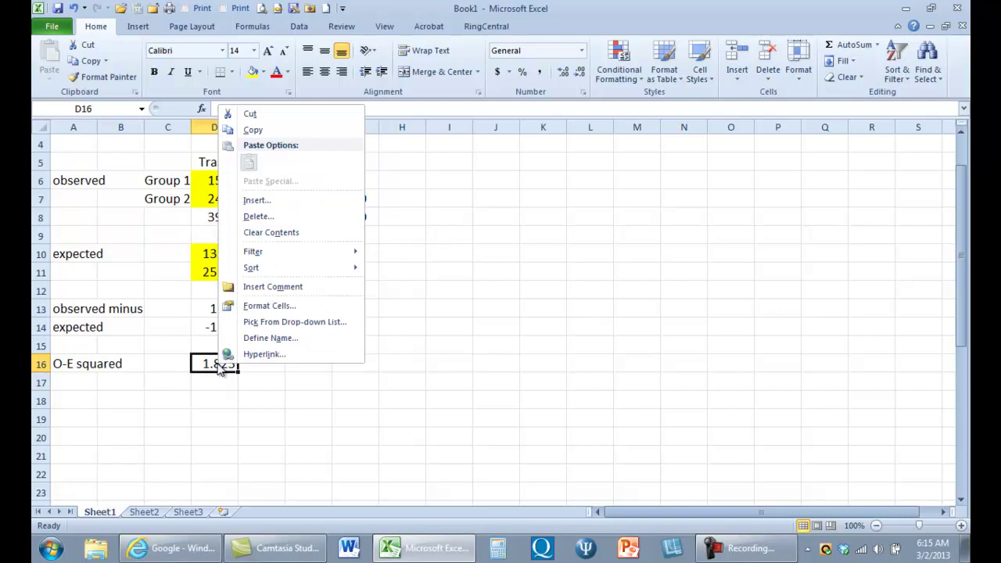
left_click(260, 129)
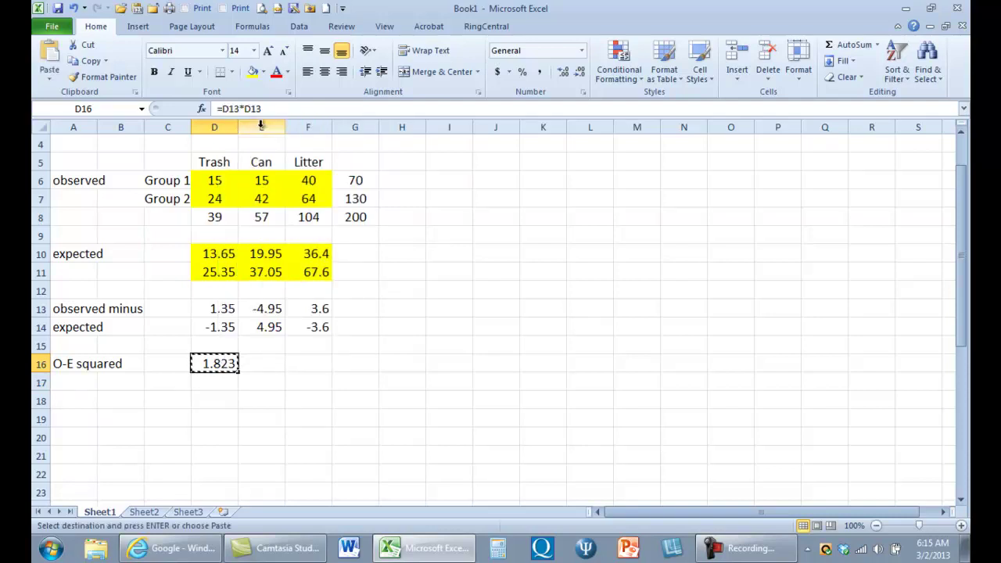
left_click_drag(219, 361, 294, 379)
key("ctrl+v")
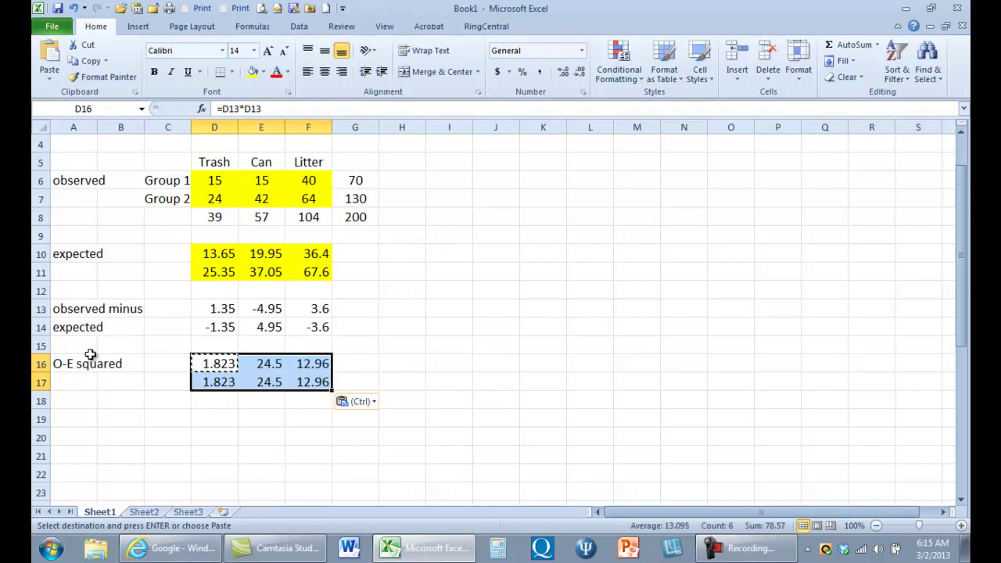
left_click(205, 422)
key("Escape")
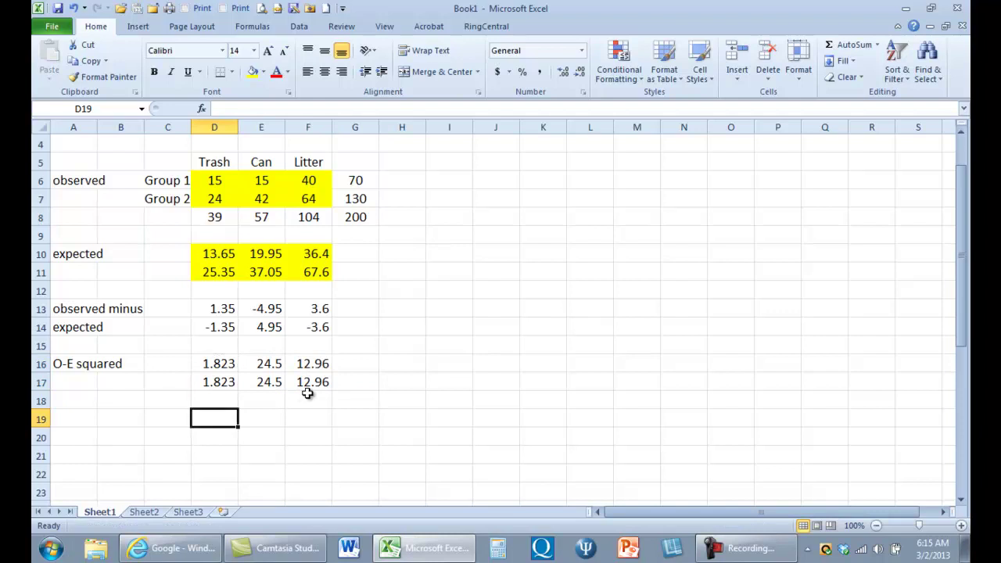
Enter the label "chisquare" in cell C19 and widen column C so the label fits
left_click(164, 421)
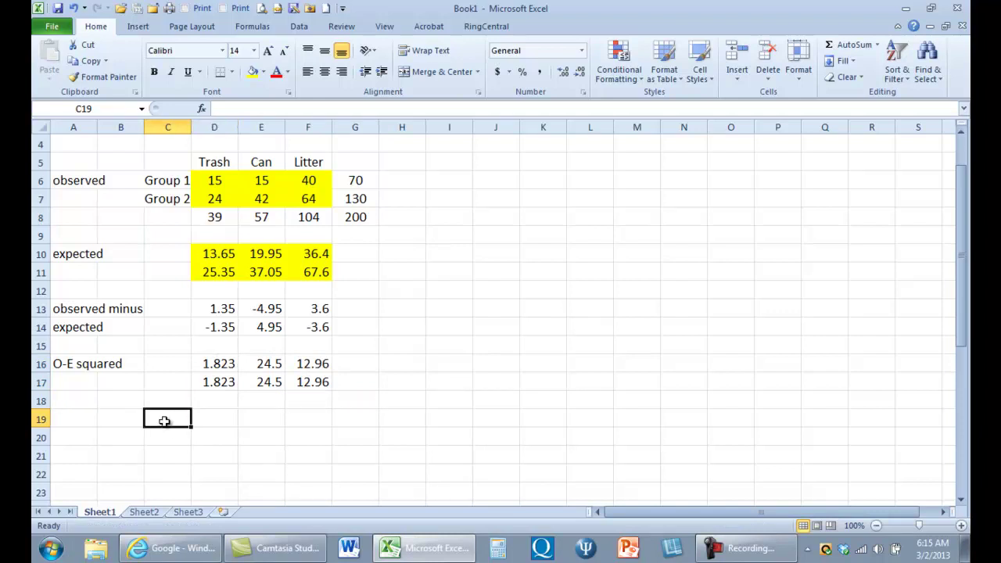
type("chisquare")
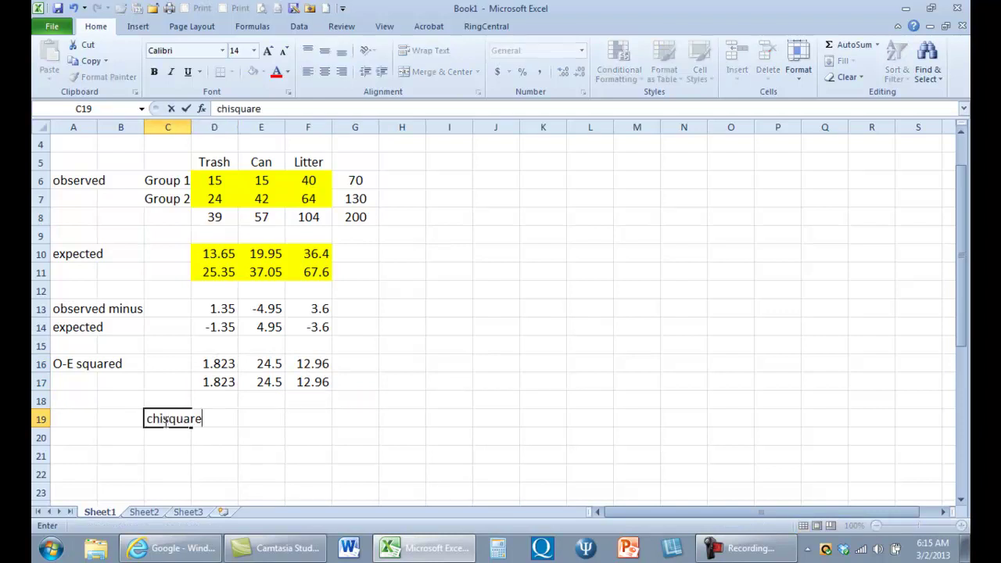
key("Tab")
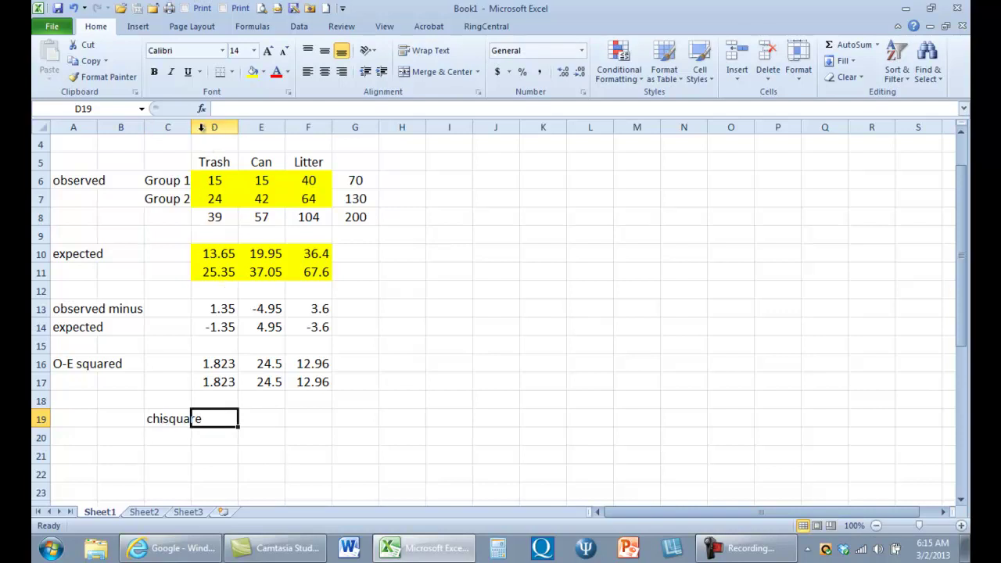
left_click_drag(192, 127, 218, 127)
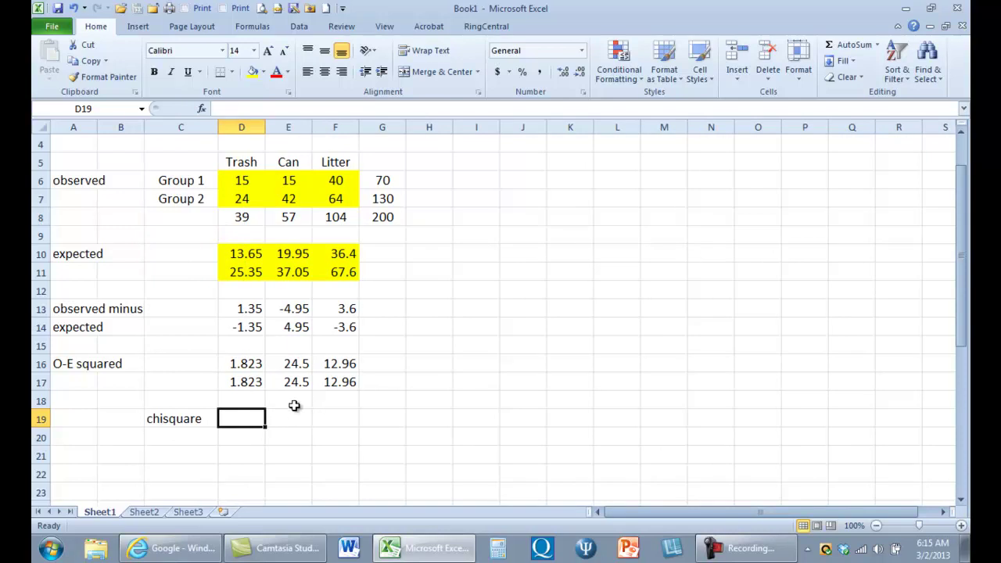
Enter the formula =SUM(D16:F17) in cell D19 to total the squared differences
type("=")
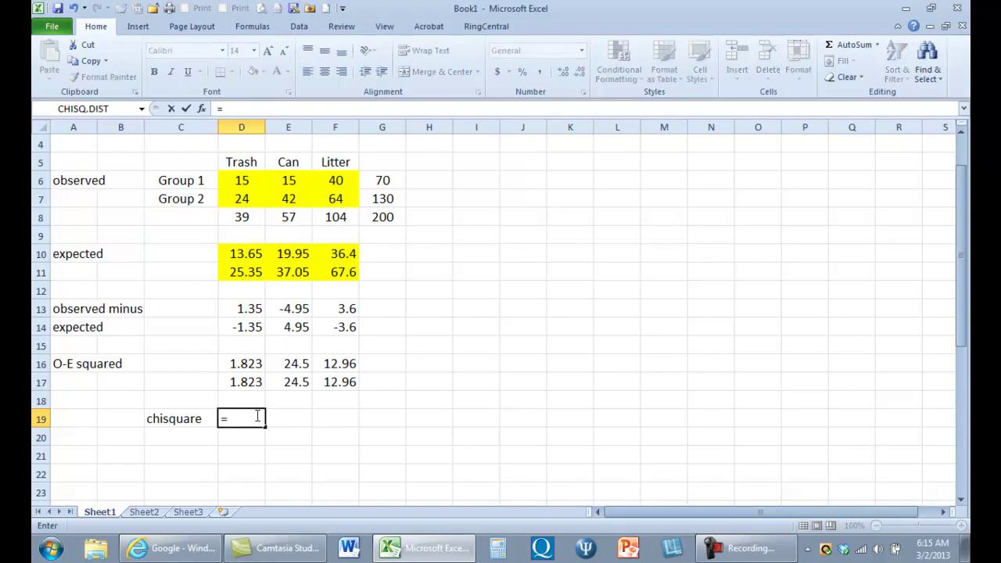
type("sum(")
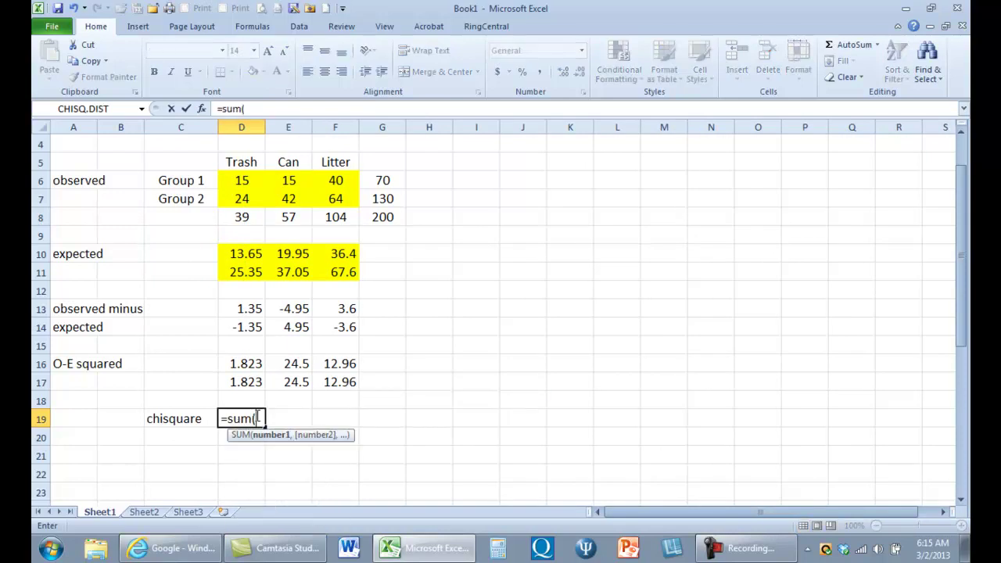
left_click_drag(241, 364, 327, 383)
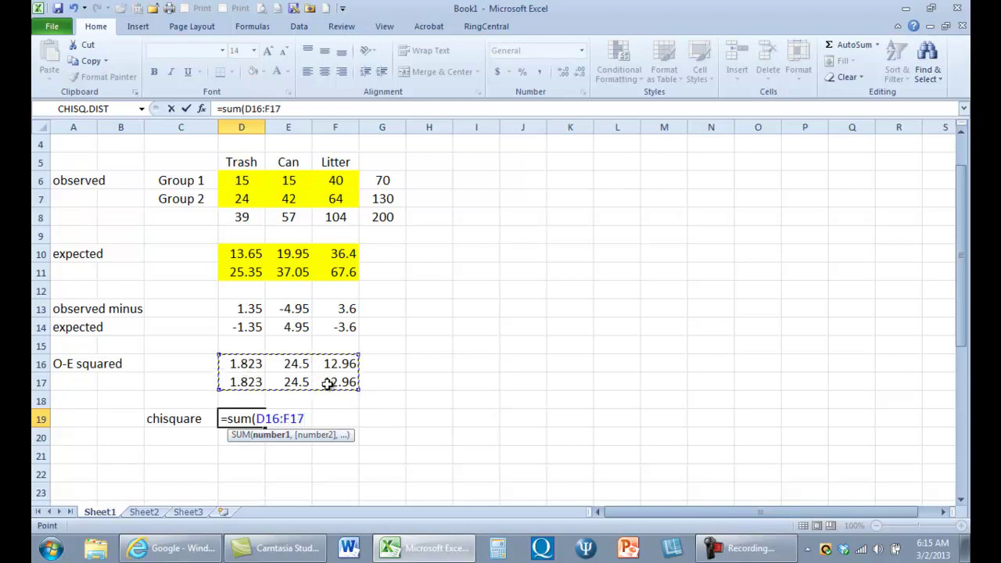
type(")")
key("Return")
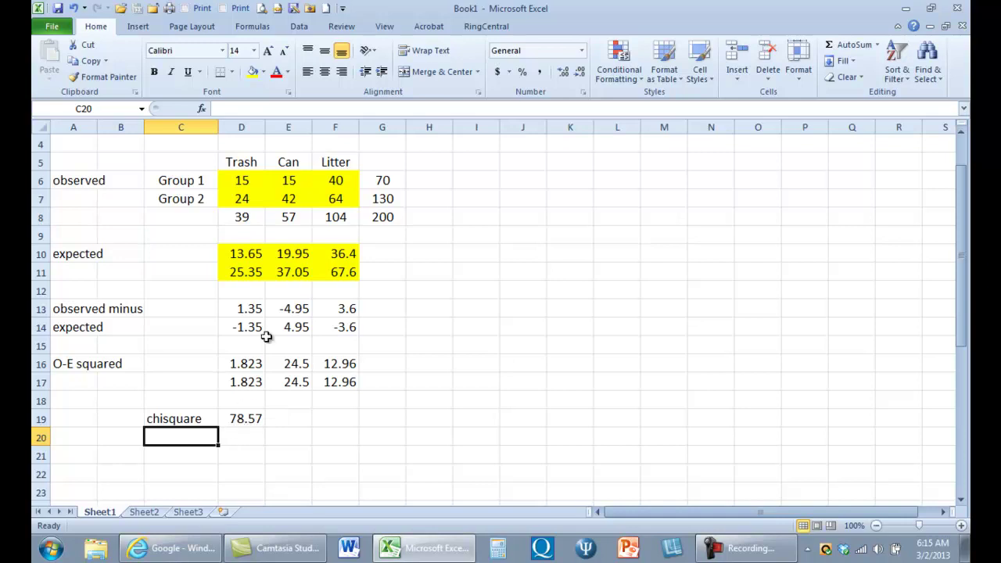
Check the difference formulas in D13 and D14, and clear the chisquare label and its sum from C19:D19
left_click(247, 312)
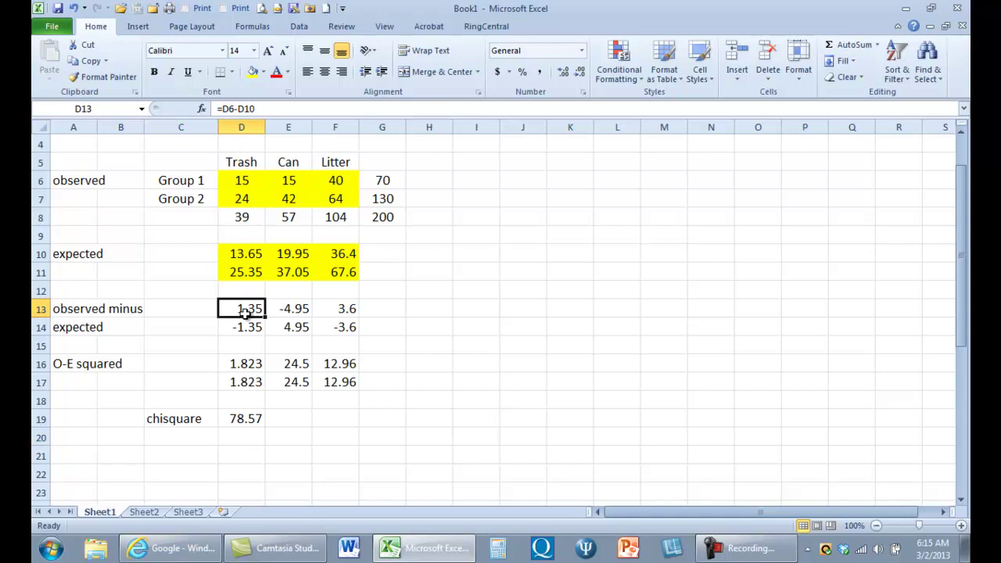
left_click(248, 326)
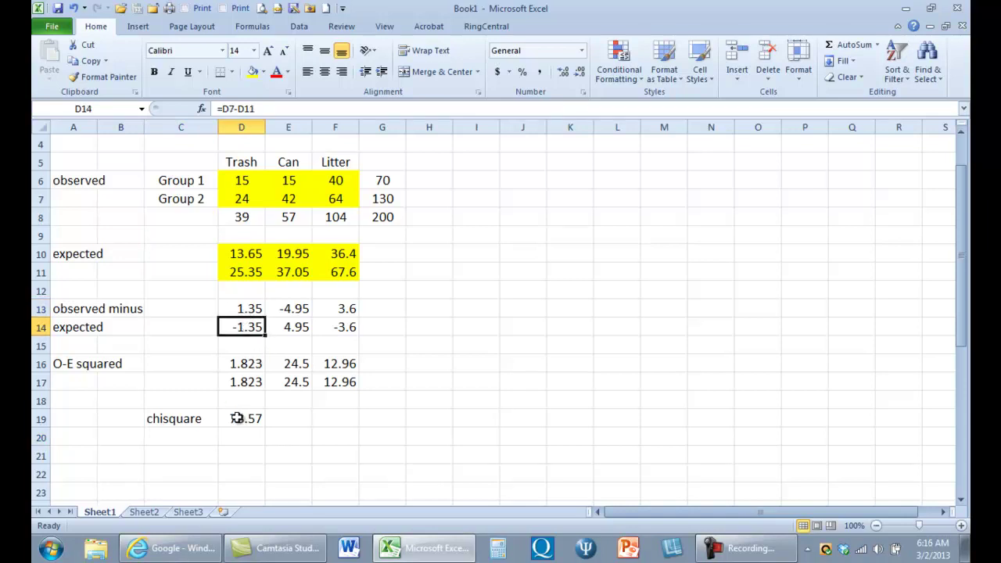
left_click_drag(237, 418, 192, 420)
key("Delete")
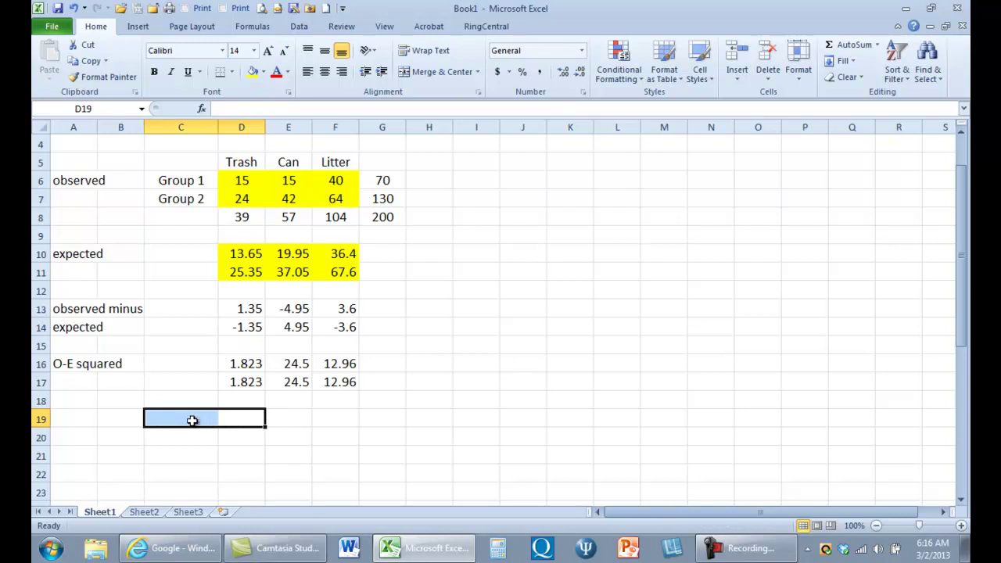
Enter the row label "O-E squared/E" in cell A19
left_click(80, 412)
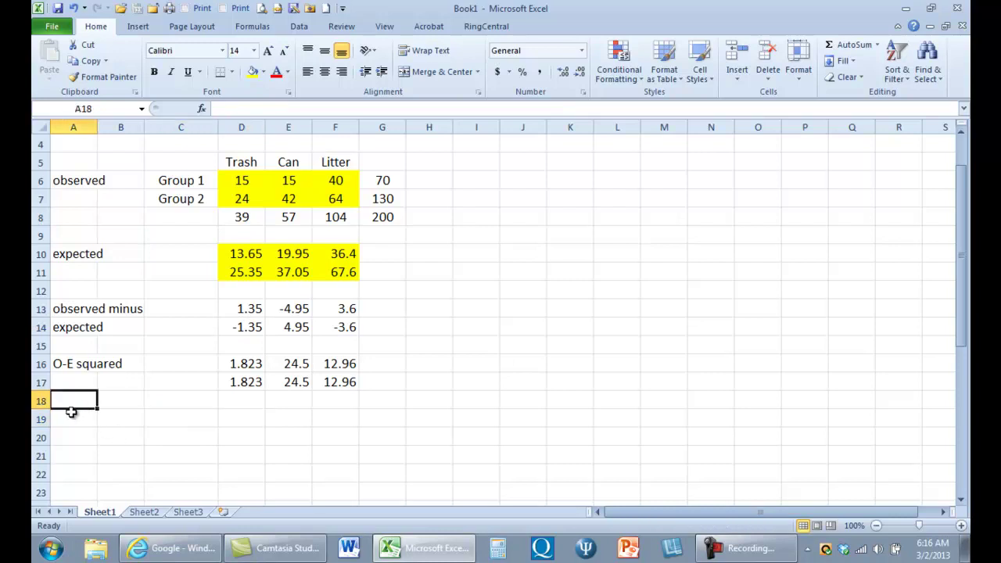
type("O-")
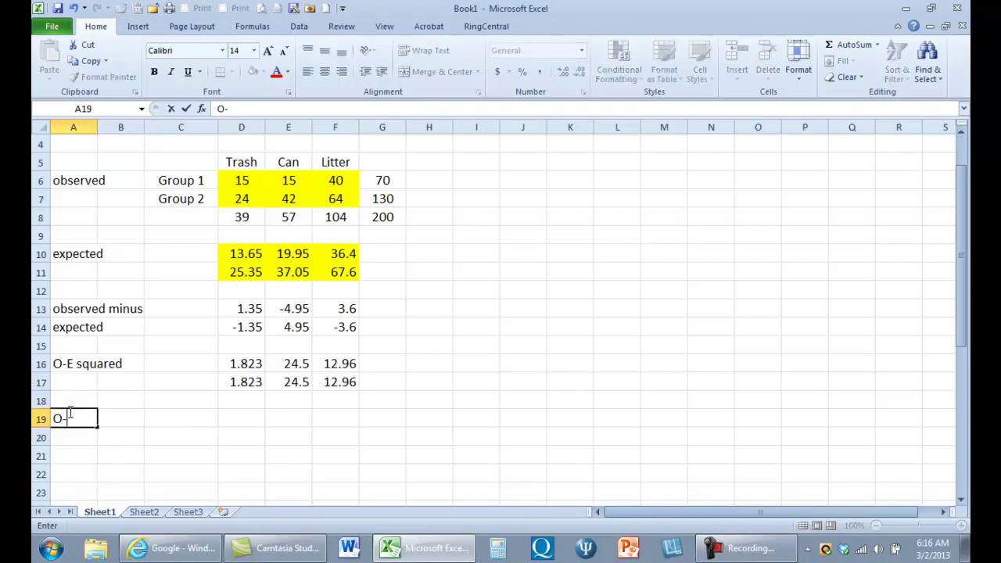
type("E squared")
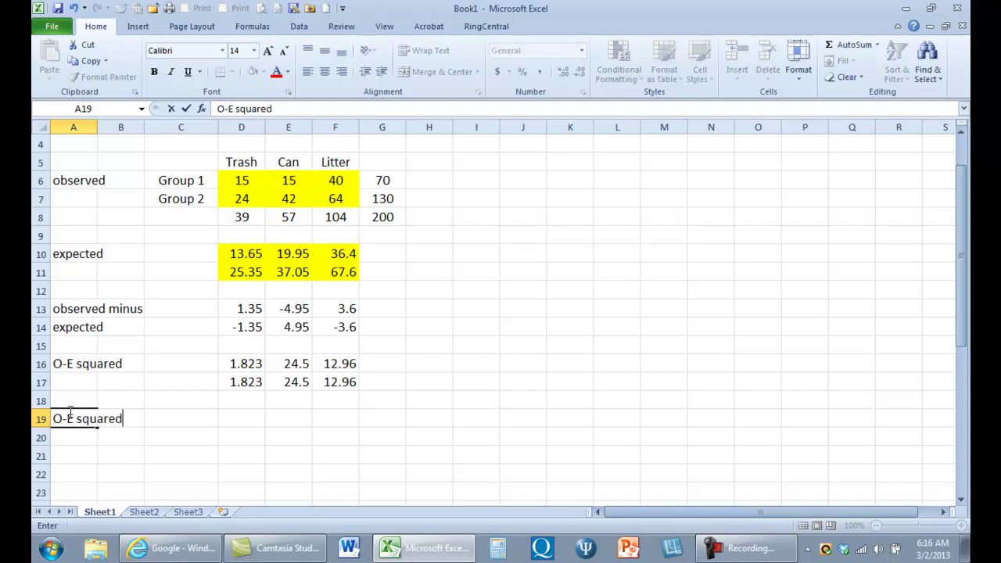
type("/E")
left_click(244, 364)
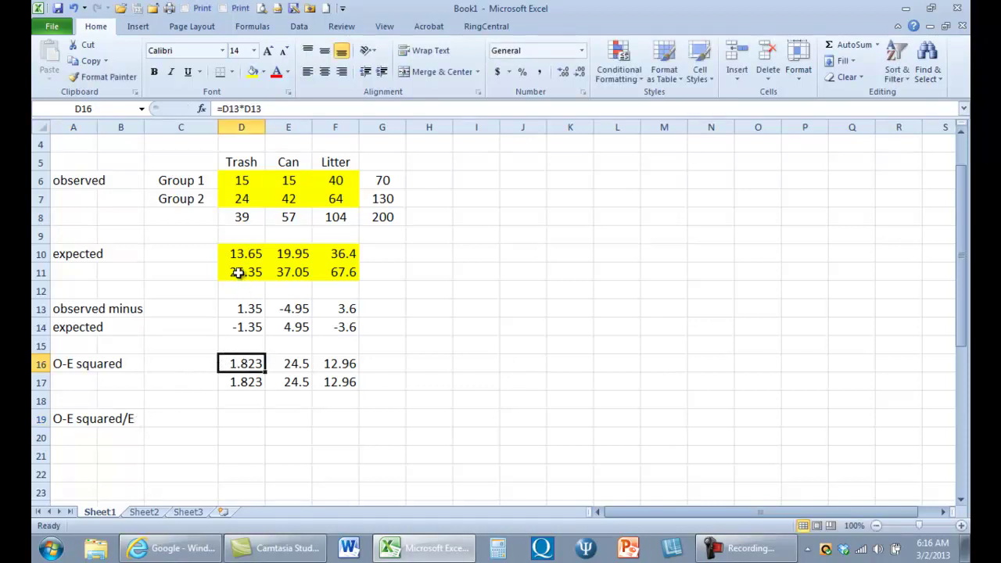
Enter the formula =D16/D10 in cell D19 to divide the squared Group 1 Trash difference by its expected count
left_click(236, 418)
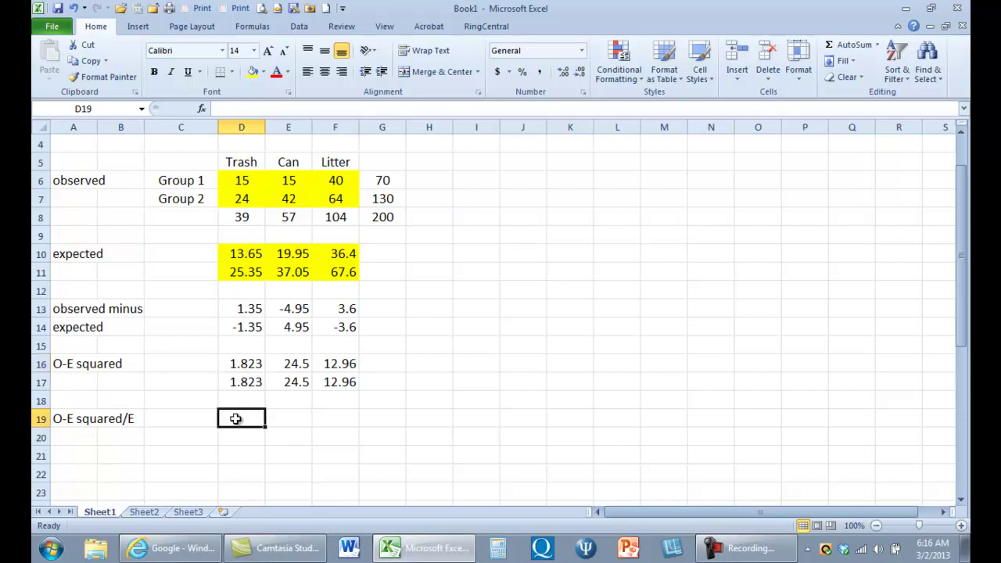
left_click(247, 364)
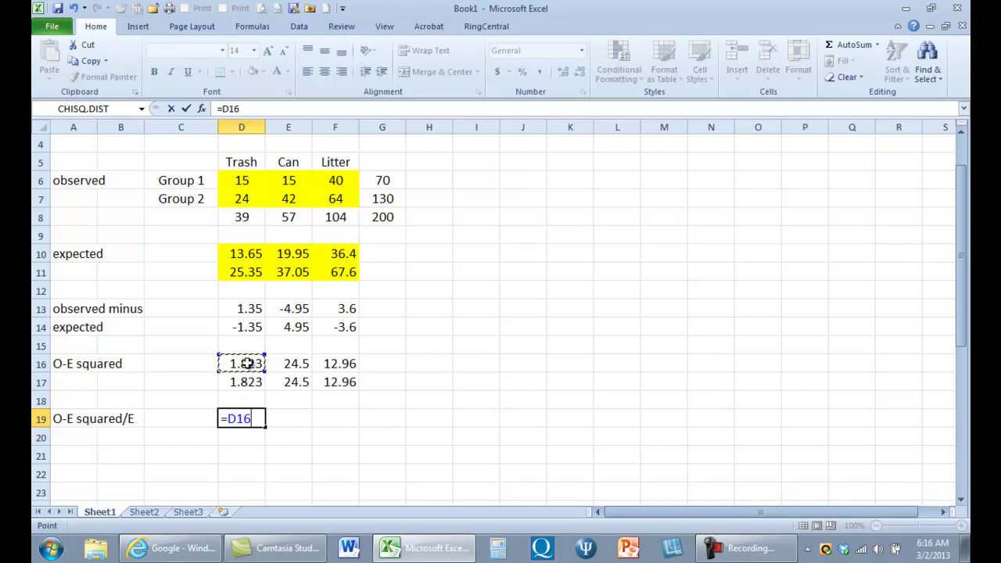
type("/")
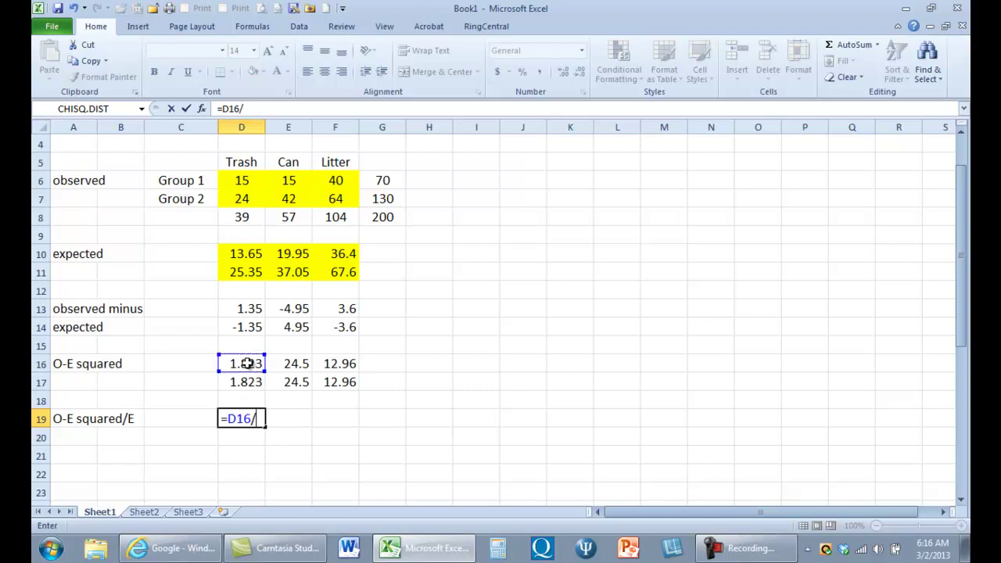
left_click(249, 254)
key("Return")
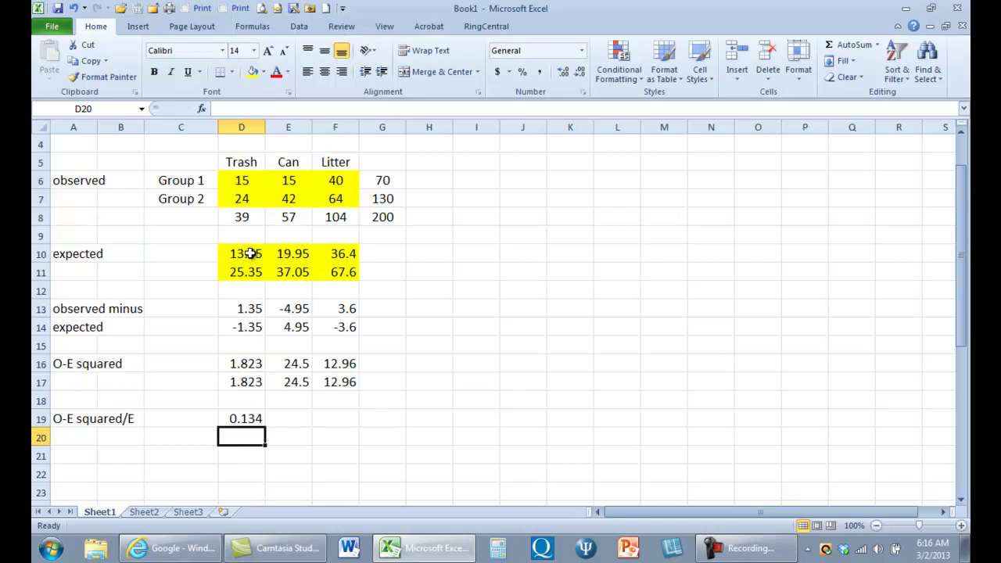
Copy the division formula from D19 across the range D19:F20
right_click(247, 420)
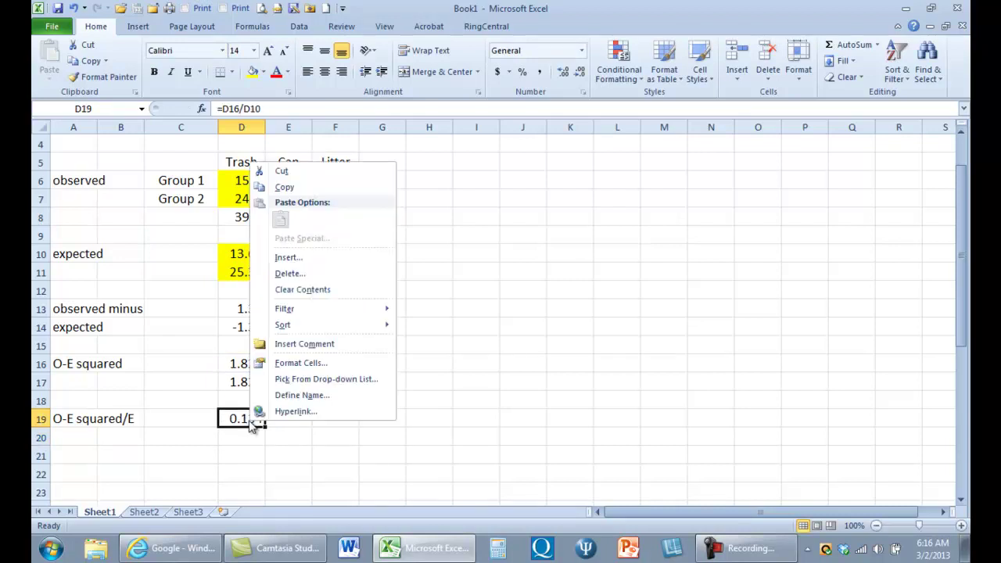
left_click(294, 187)
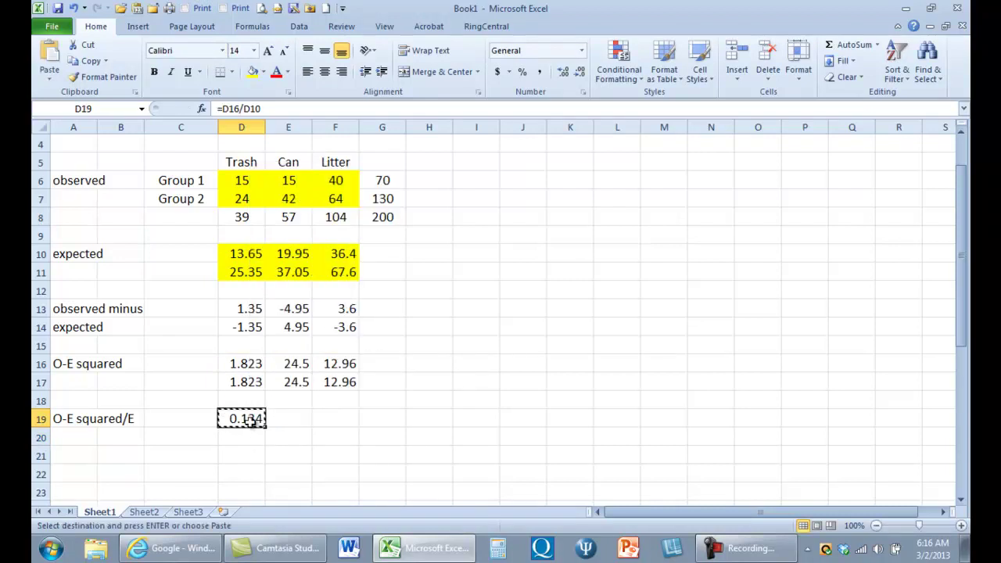
left_click_drag(253, 418, 318, 431)
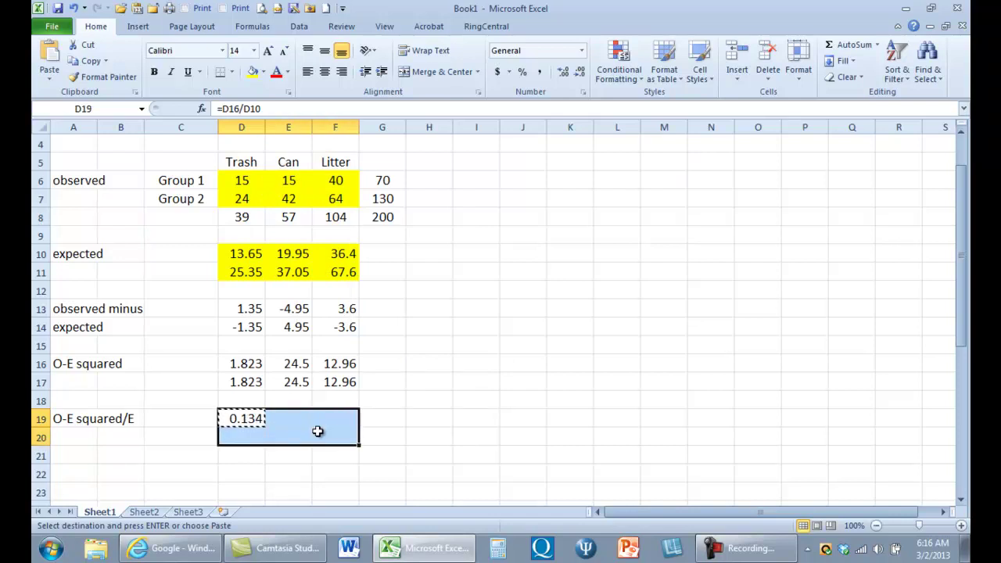
key("ctrl+v")
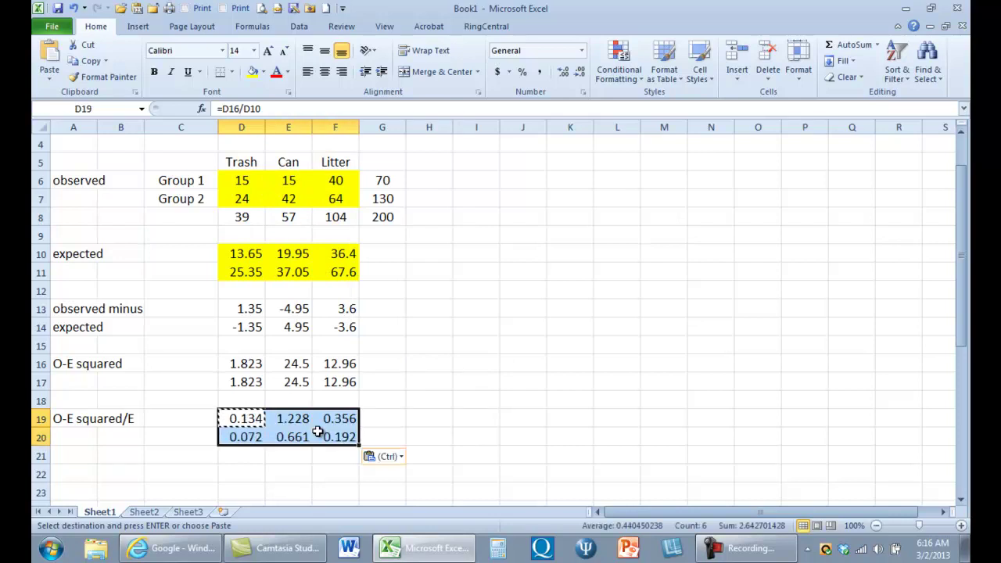
Enter the label "chi square" in cell C22
left_click(177, 470)
type("chi")
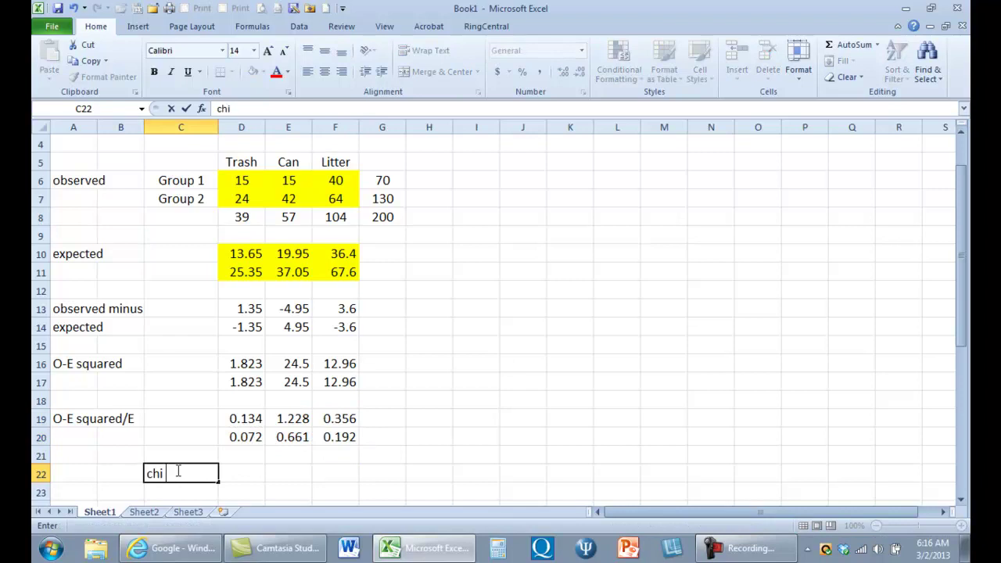
type(" square")
key("Return")
left_click(177, 471)
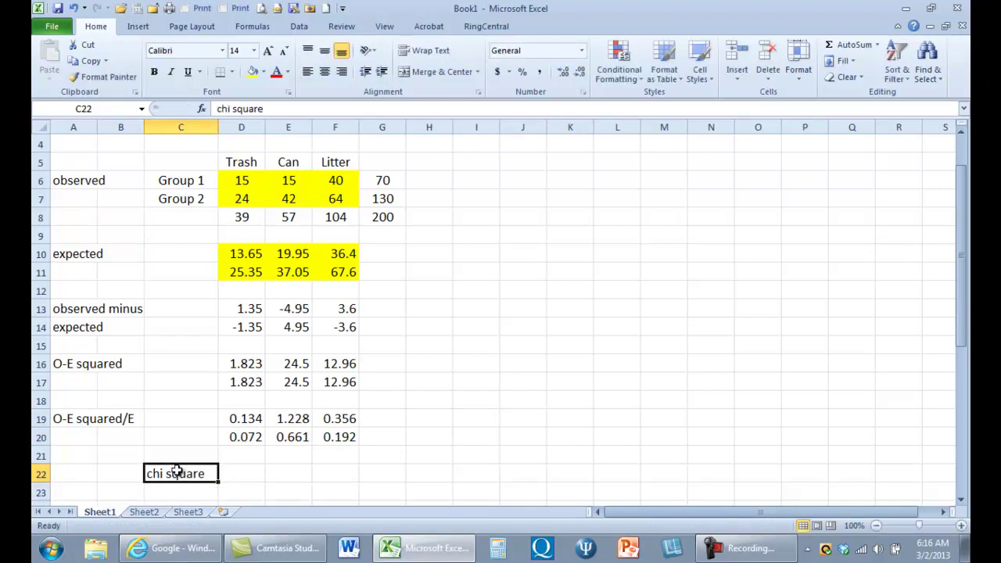
Enter the formula =sum(D19:F20) in cell D22 to total the O-E squared/E values as the chi-square statistic
key("Tab")
type("=sum")
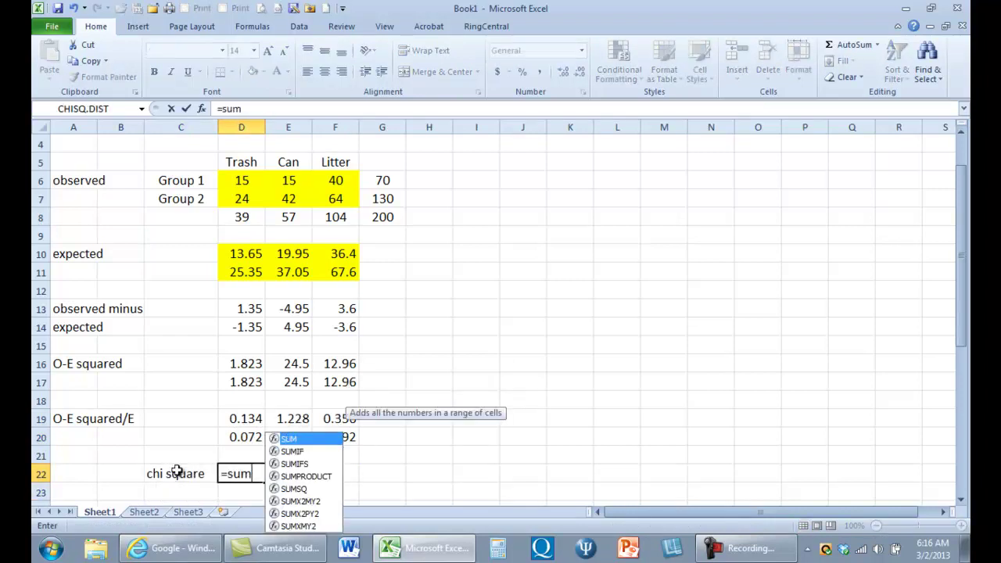
type("(")
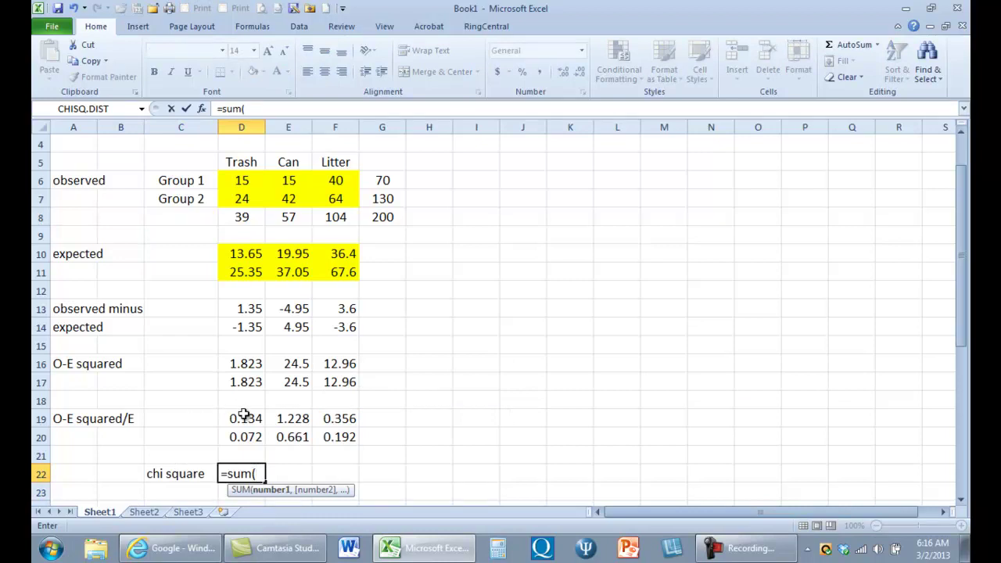
left_click_drag(244, 416, 330, 425)
type(")")
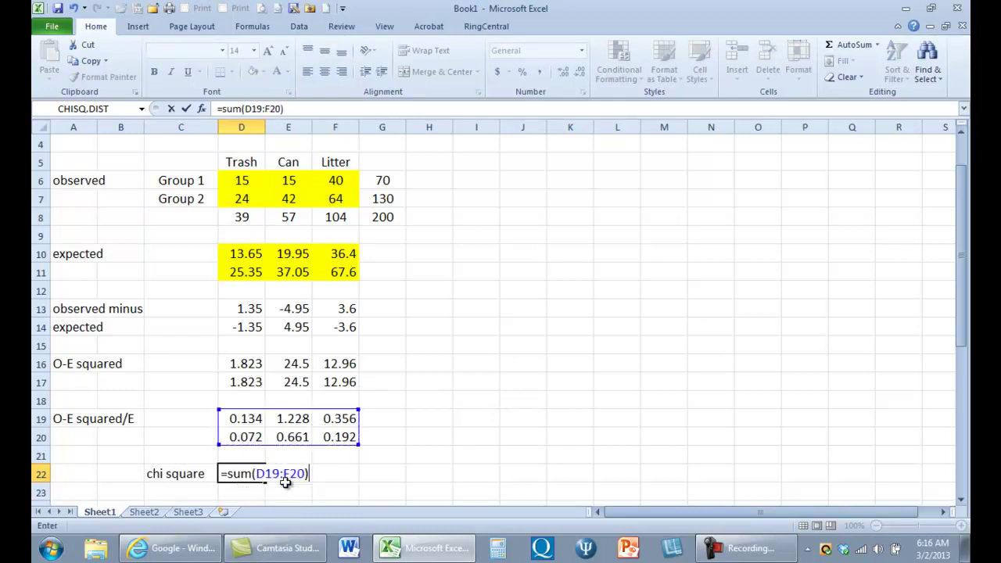
key("Return")
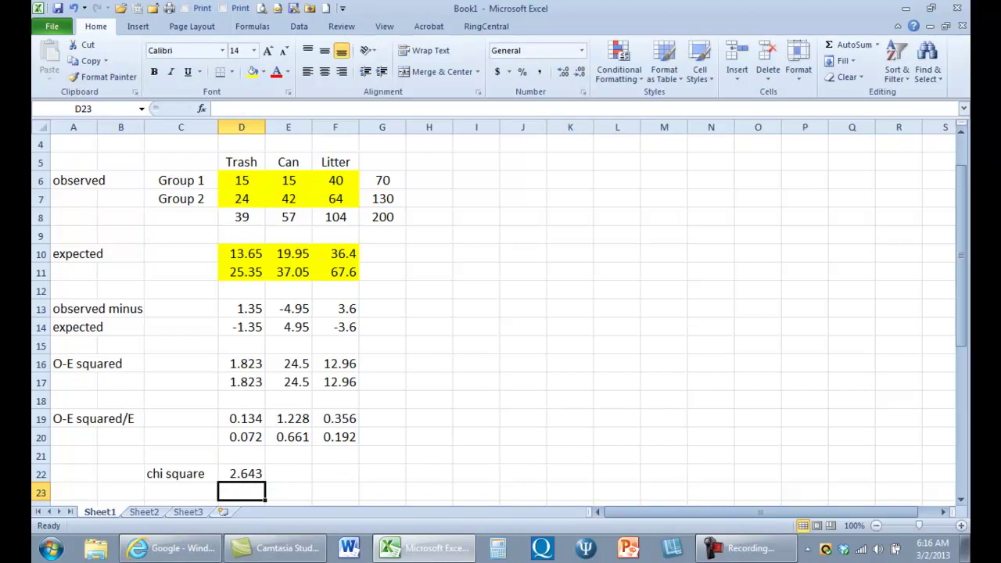
left_click_drag(948, 258, 880, 290)
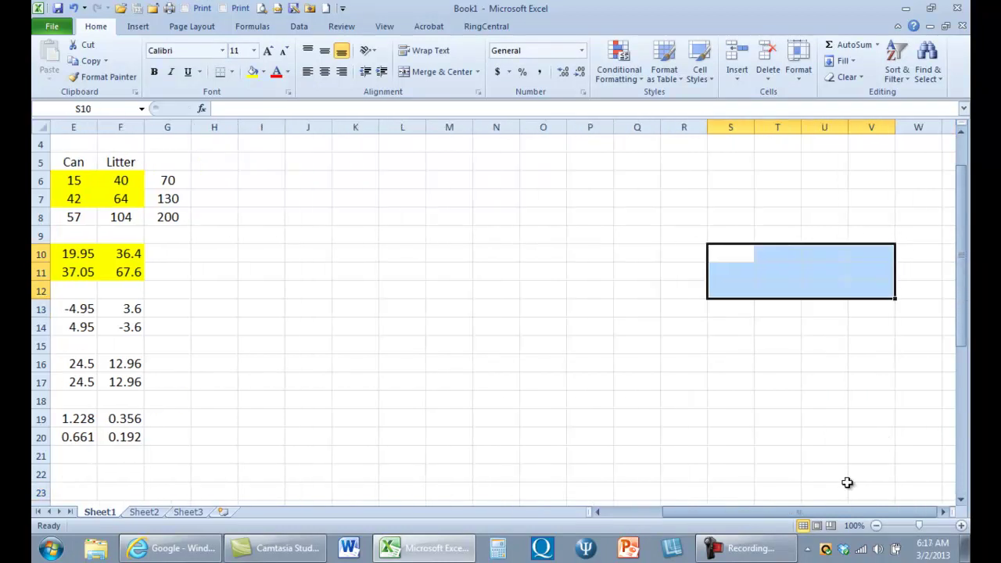
left_click_drag(799, 512, 719, 512)
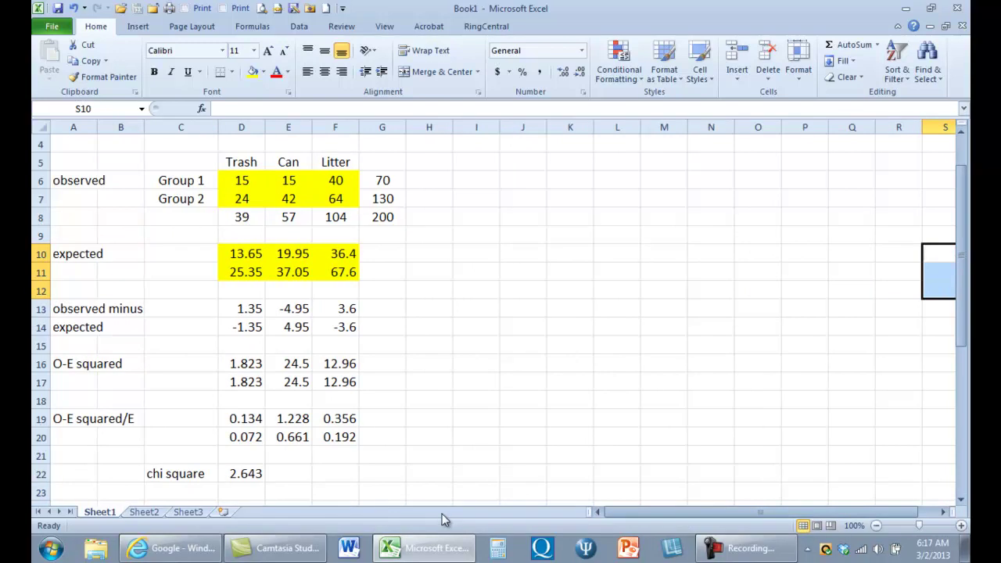
left_click(955, 312)
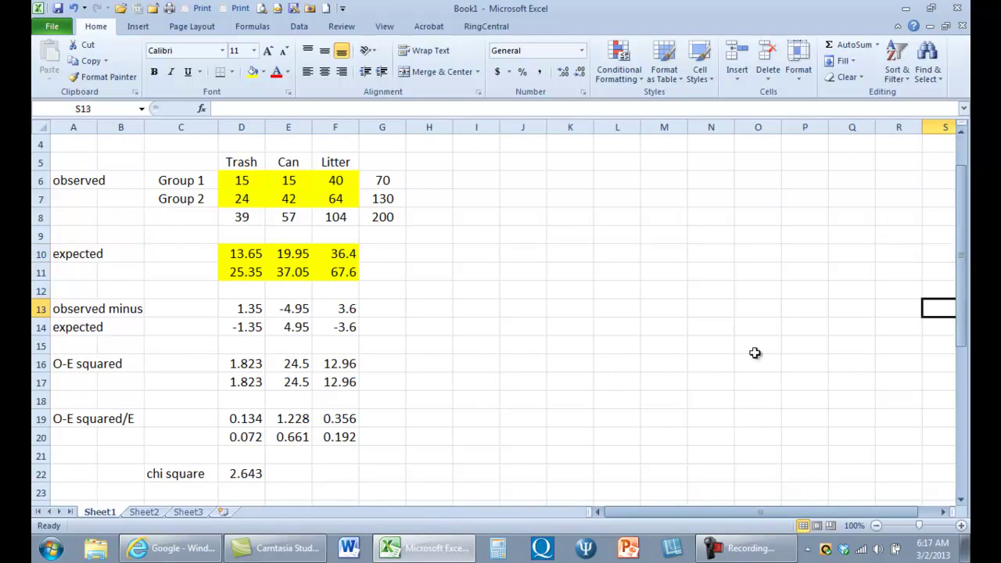
Enter =chitest(D6:F7,D10:F11) in cell H22 to compute the p-value from the observed and expected ranges
left_click(427, 472)
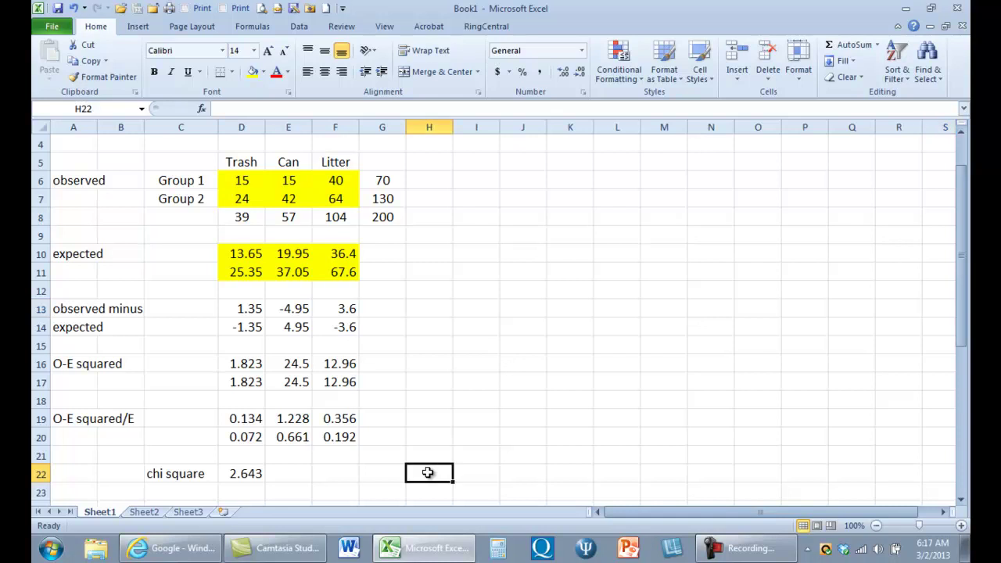
type("=")
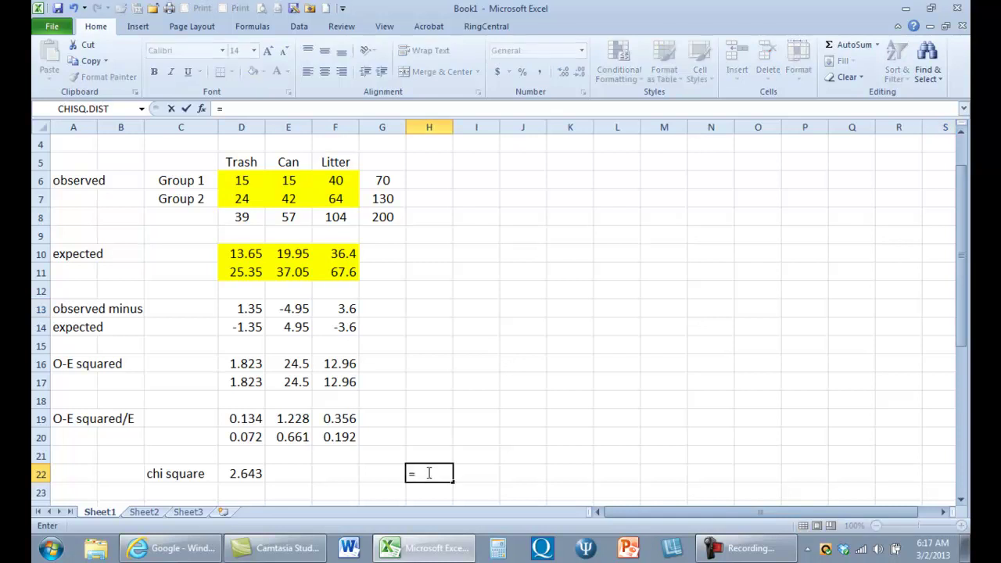
type("chi squar")
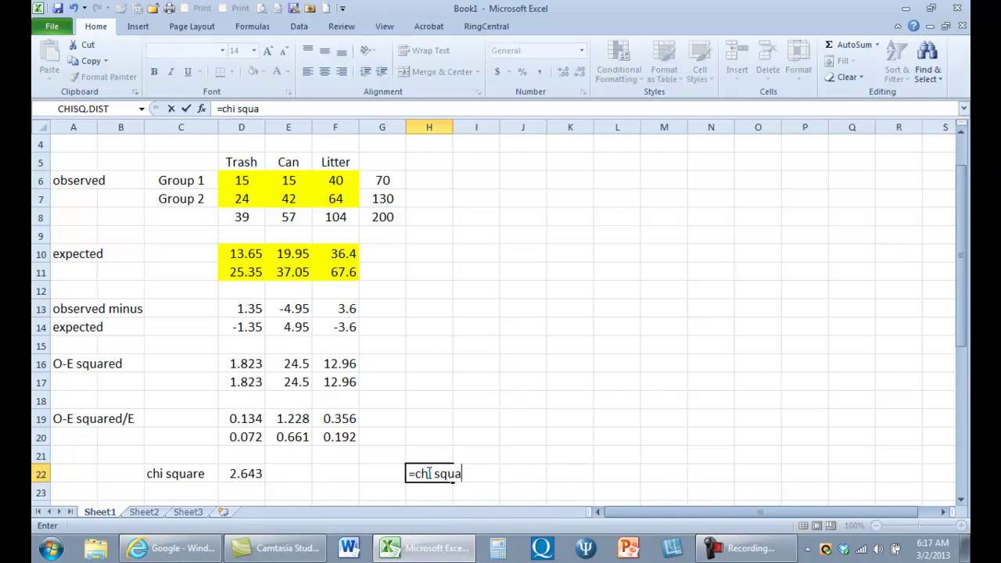
key("BackSpace")
key("BackSpace")
key("BackSpace")
key("BackSpace")
key("BackSpace")
key("BackSpace")
type("itest(")
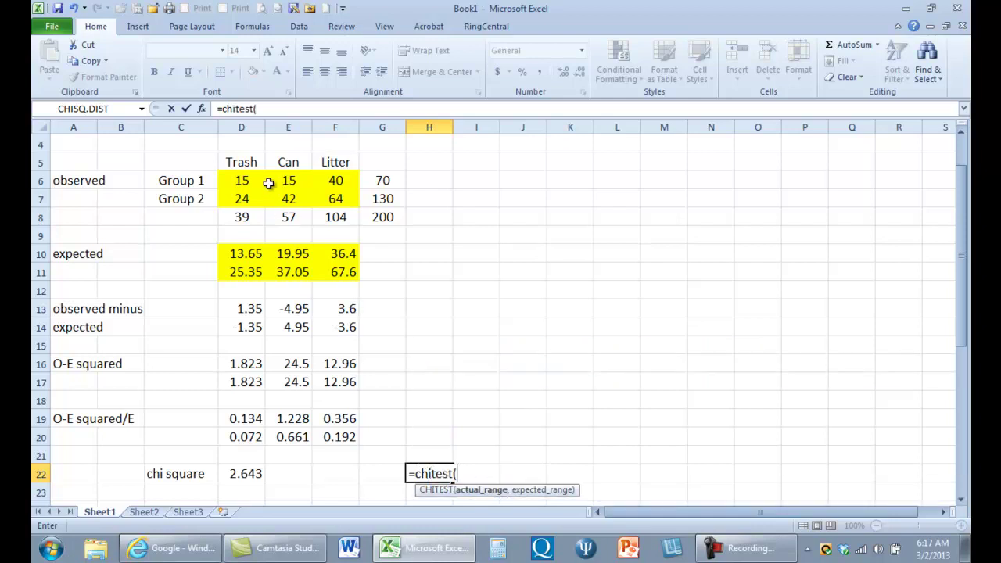
left_click_drag(258, 182, 322, 202)
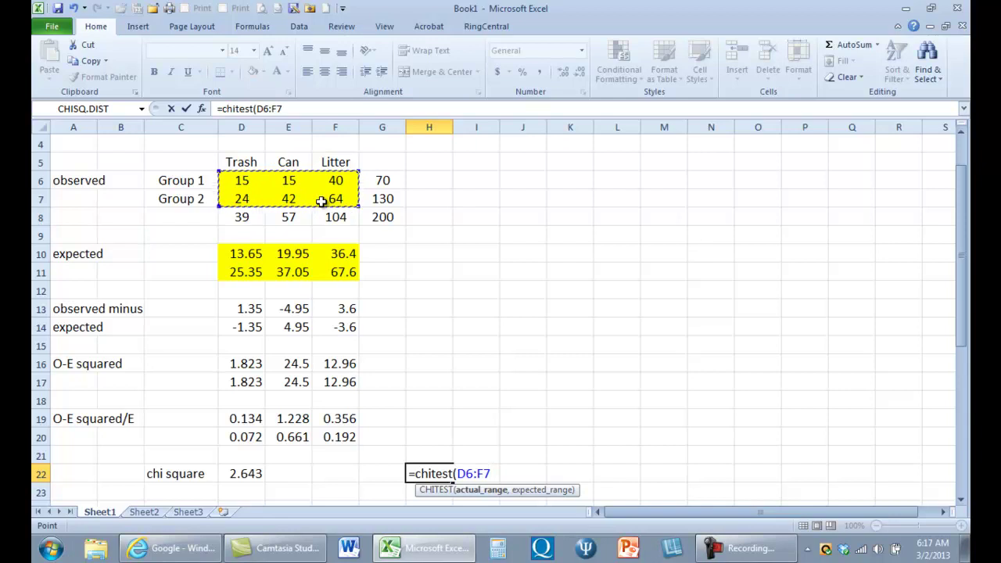
type(",")
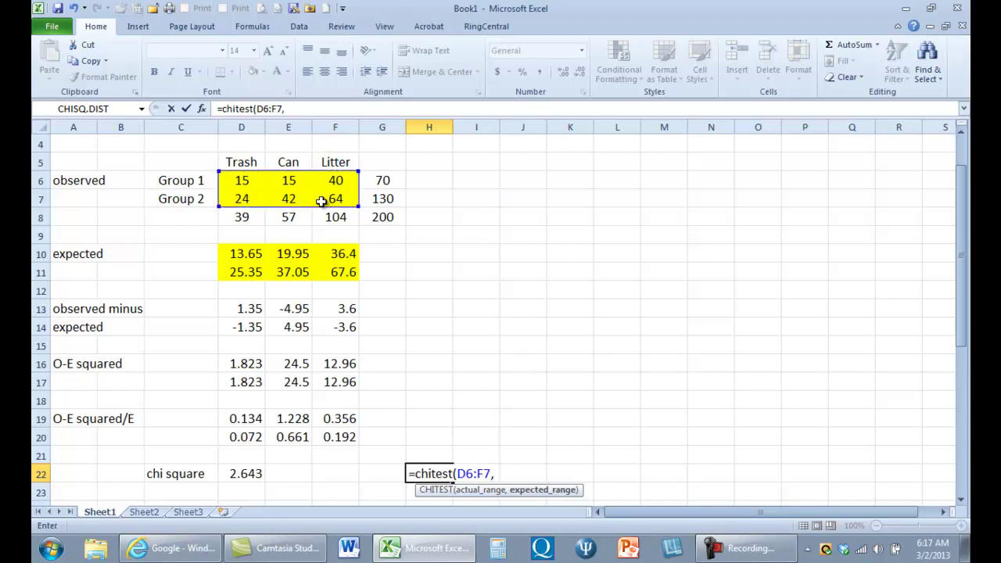
left_click_drag(247, 251, 323, 277)
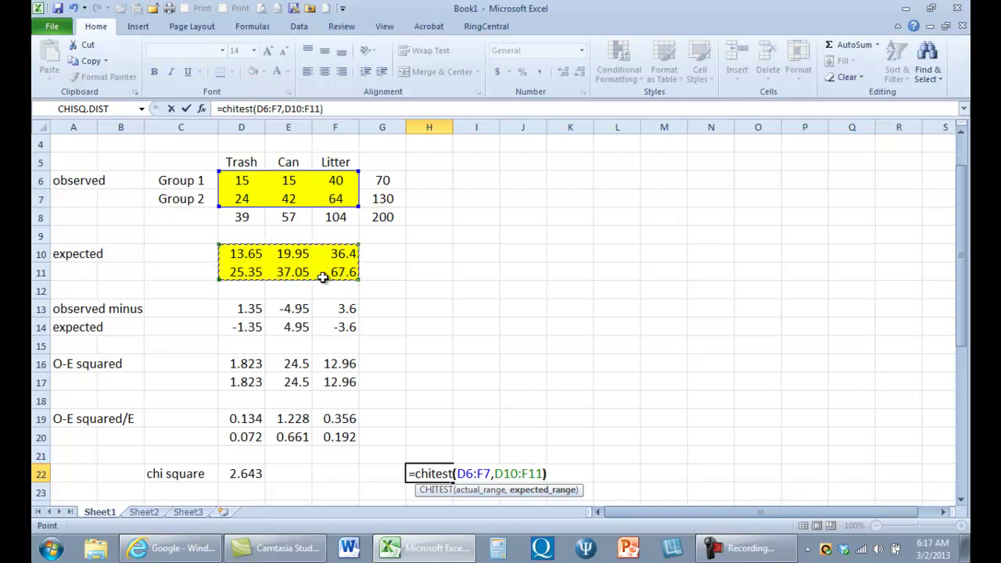
key("Return")
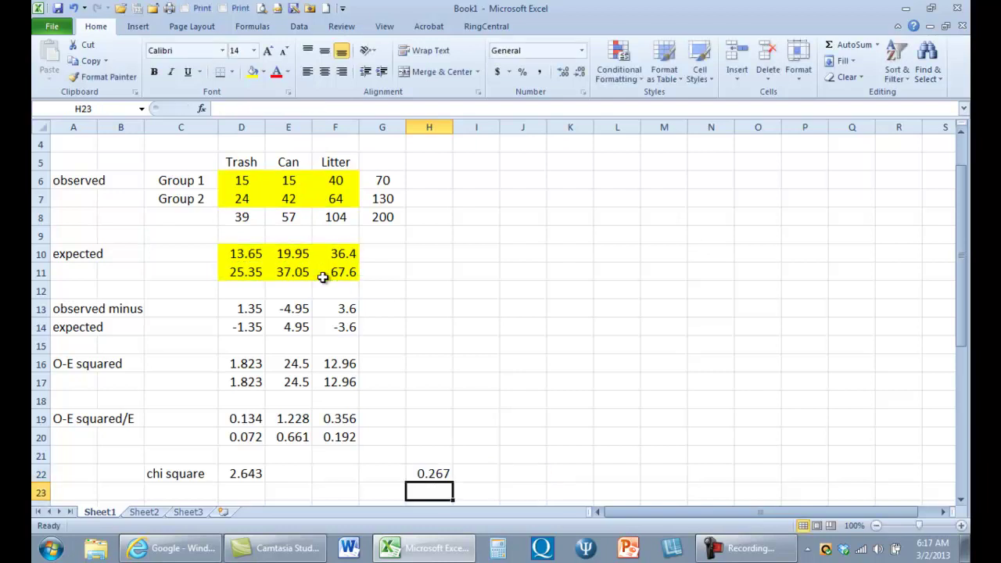
Enter the label "p" in cell G22 beside the CHITEST result
left_click(387, 474)
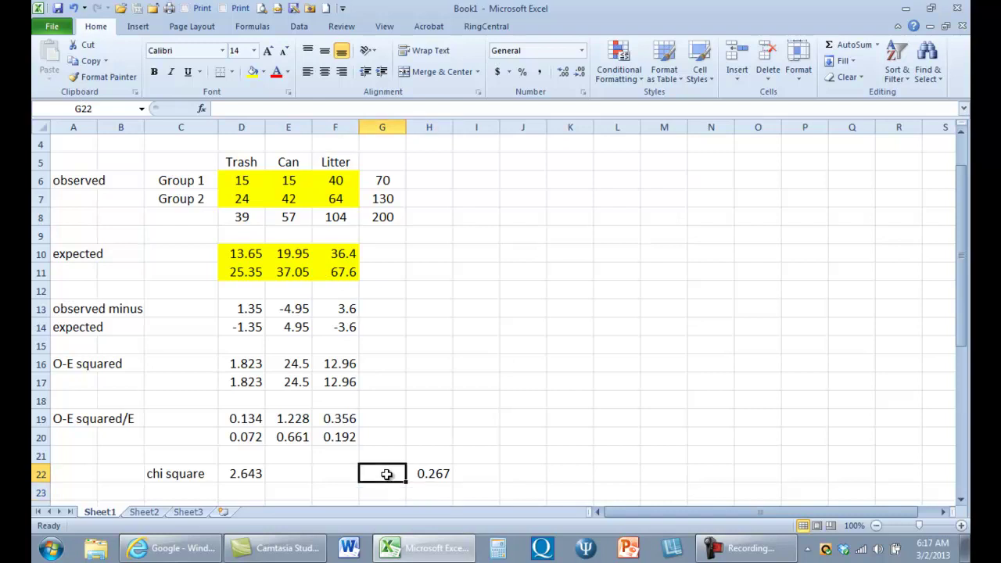
type("p")
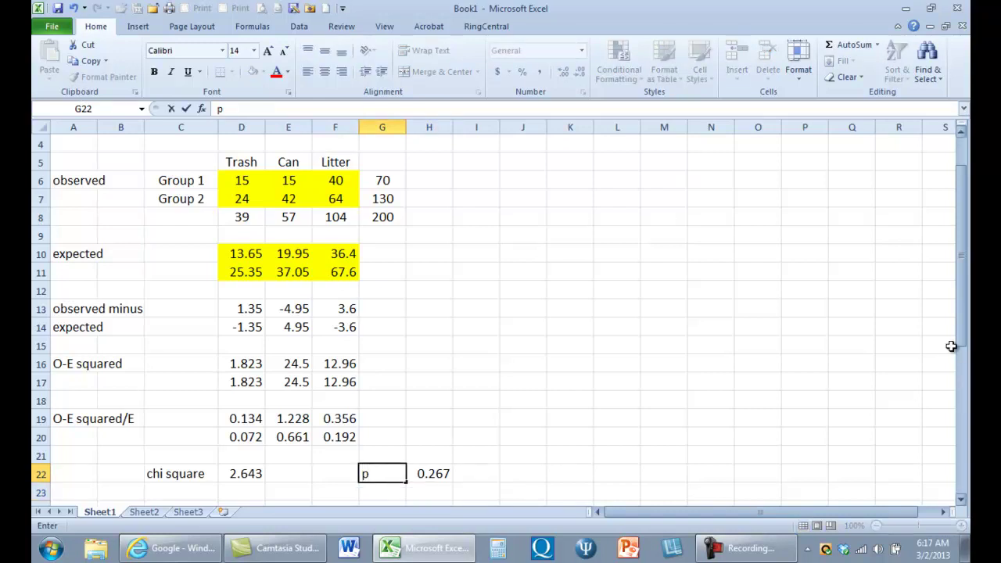
left_click_drag(960, 335, 966, 349)
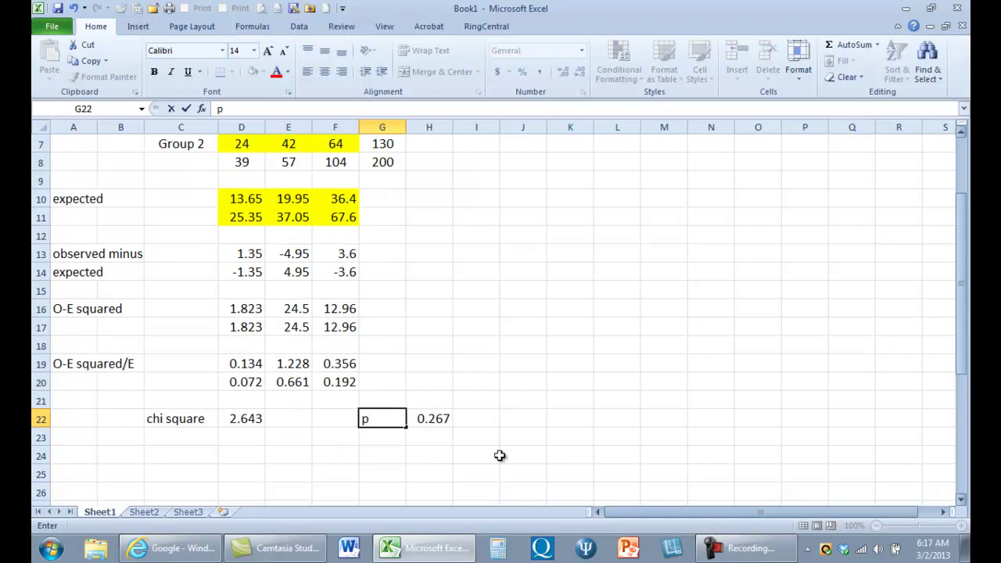
Enter the label "critical value of chi square" in cell C24
left_click(184, 455)
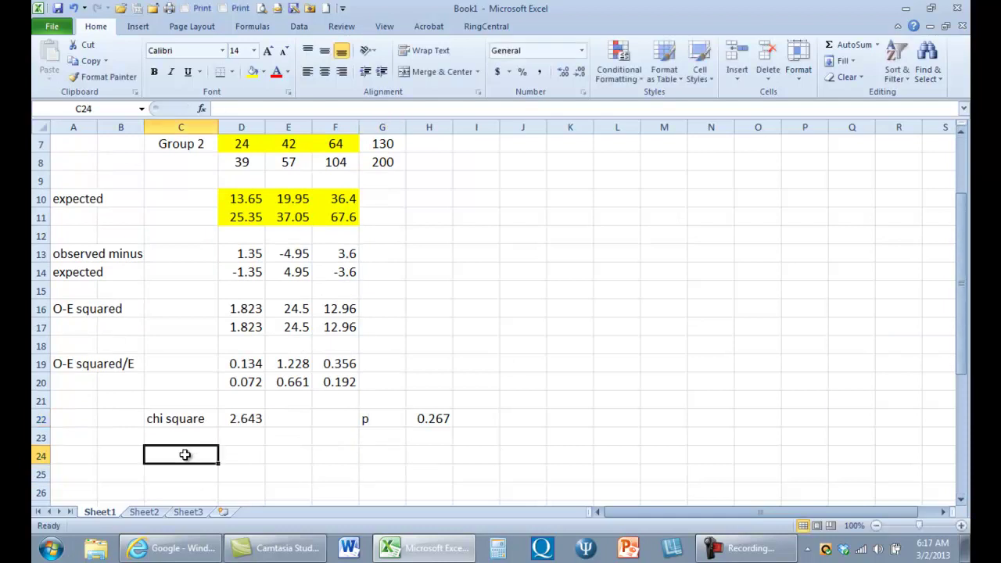
type("critical value")
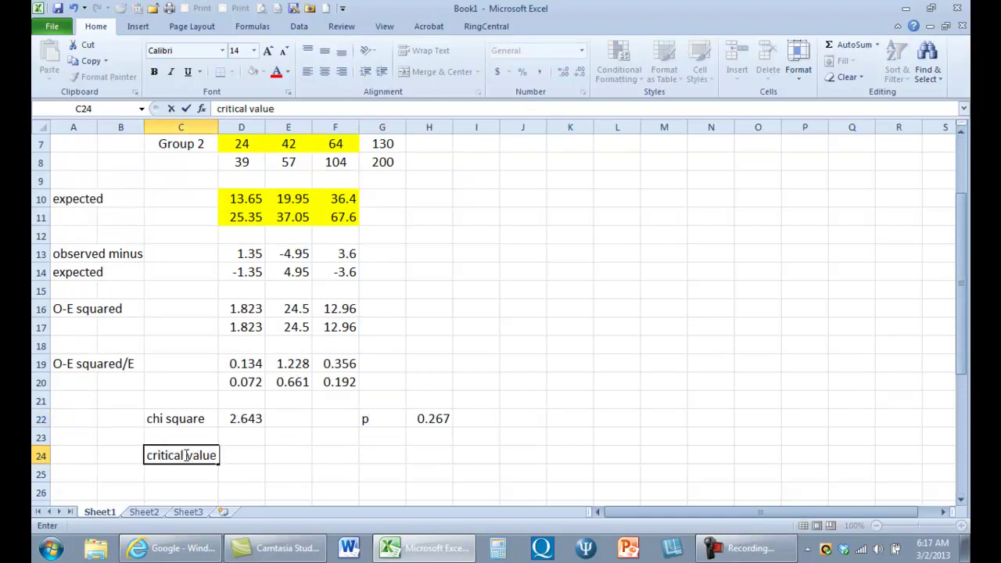
type(" of chi square")
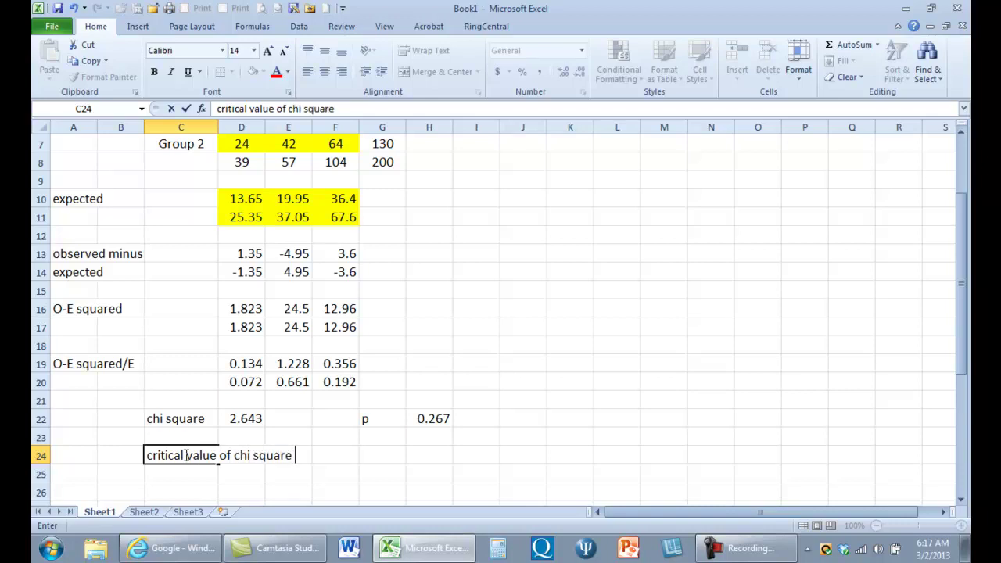
key("Tab")
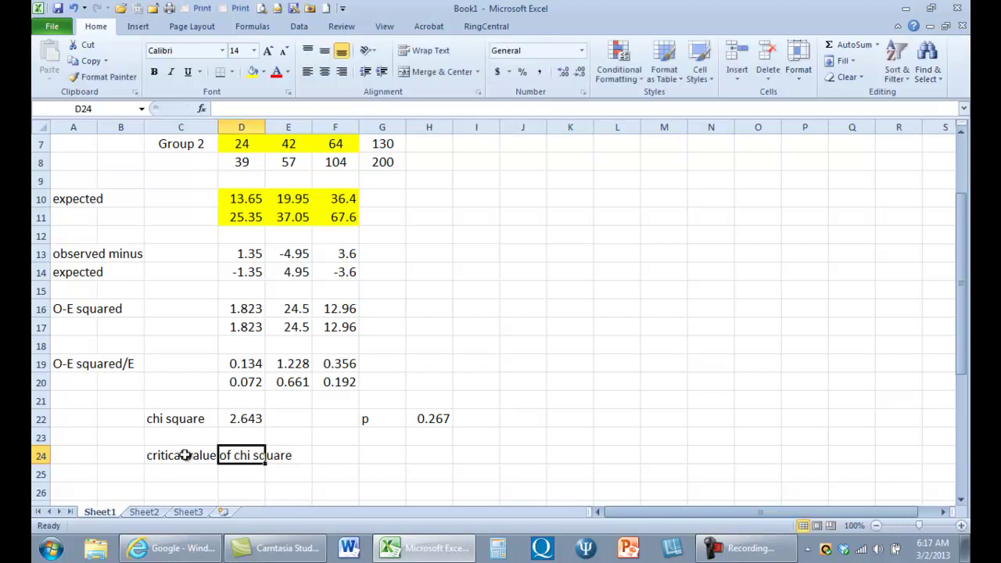
Check the SUM formula behind the chi-square value in cell D22 without changing it
double_click(252, 423)
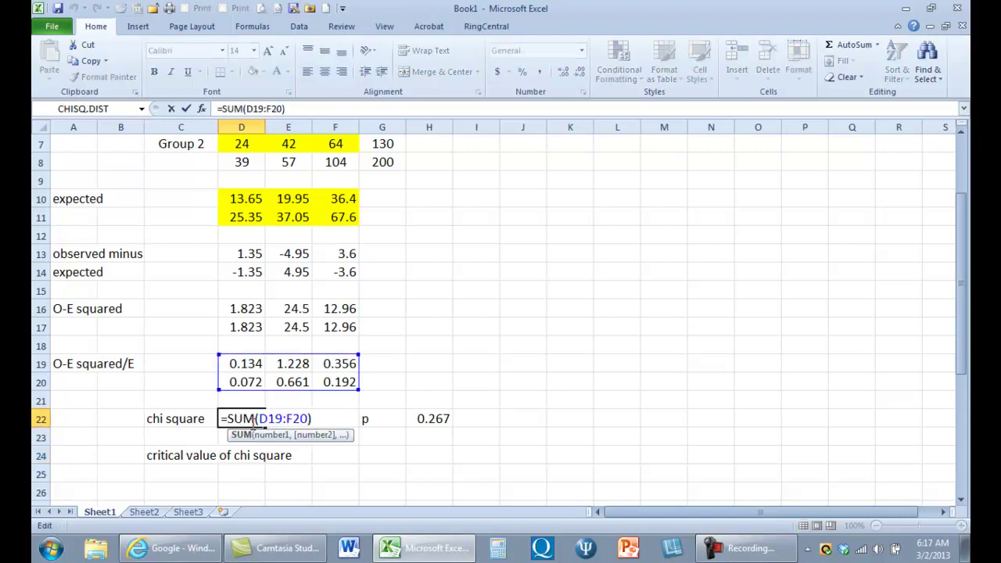
key("Escape")
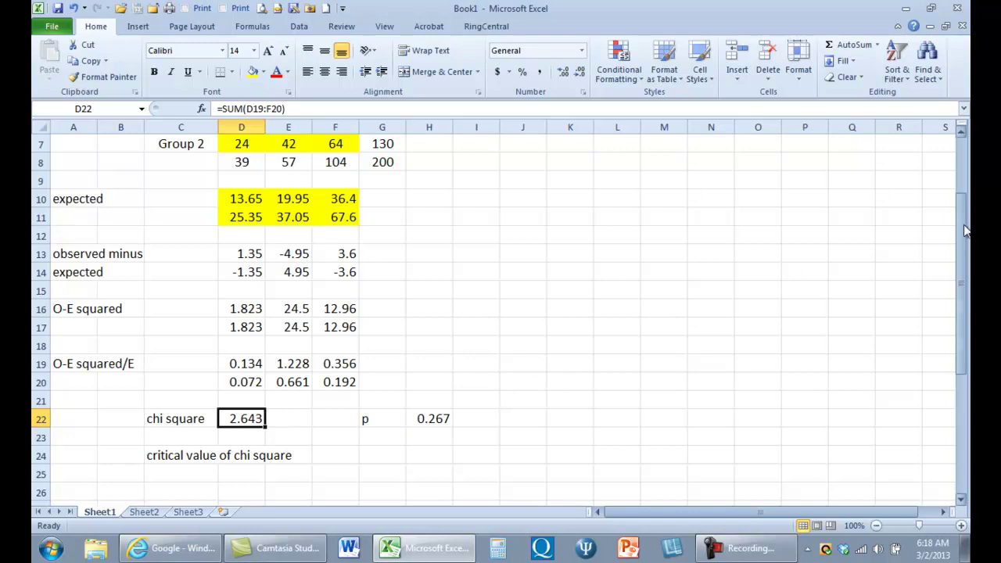
mouse_move(963, 234)
left_mouse_down()
mouse_move(956, 183)
mouse_move(954, 217)
left_mouse_up()
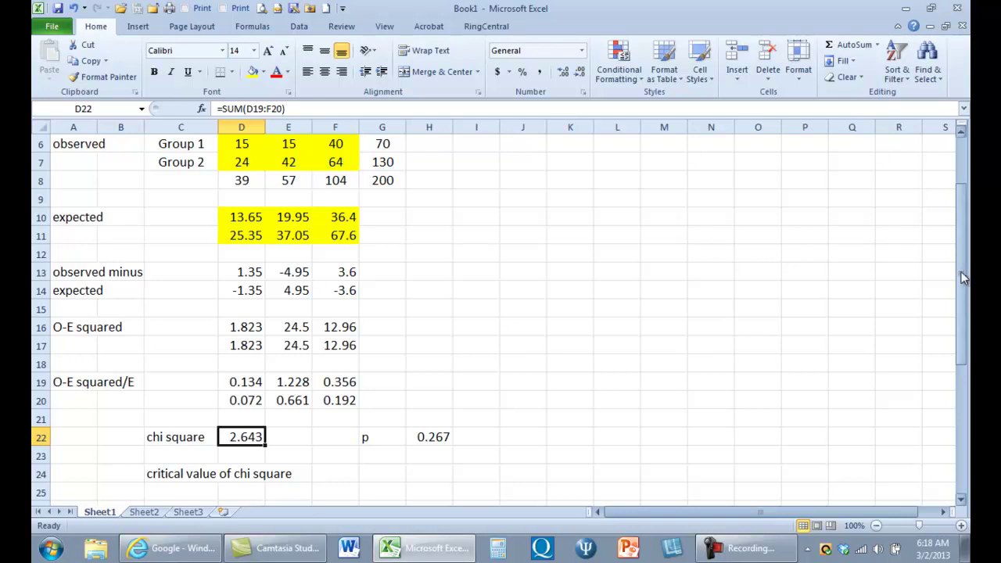
Switch to the web browser, search Google for "chi square critical value calculator" and open the Free Critical Chi-Square Value Calculator
left_click(152, 549)
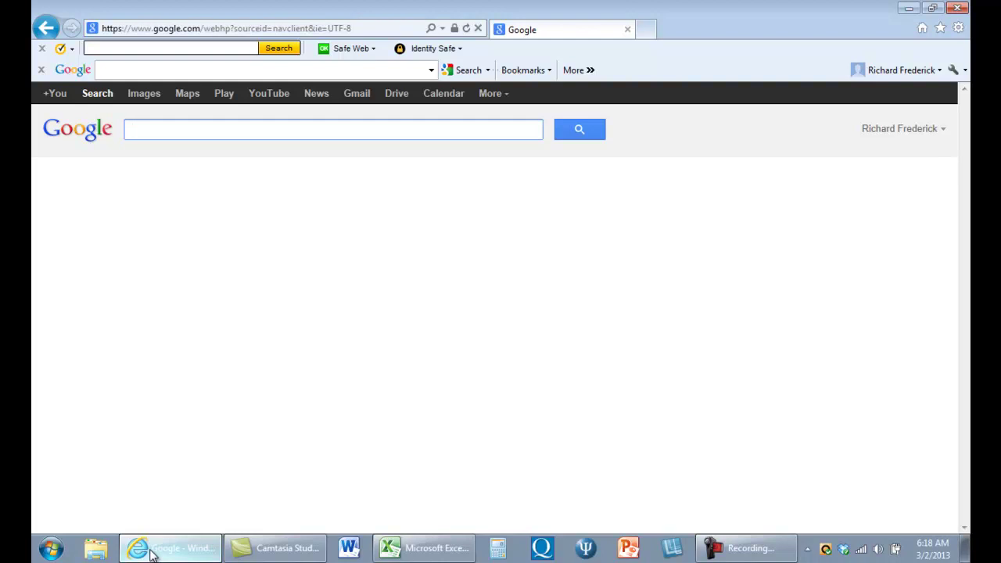
type("chi")
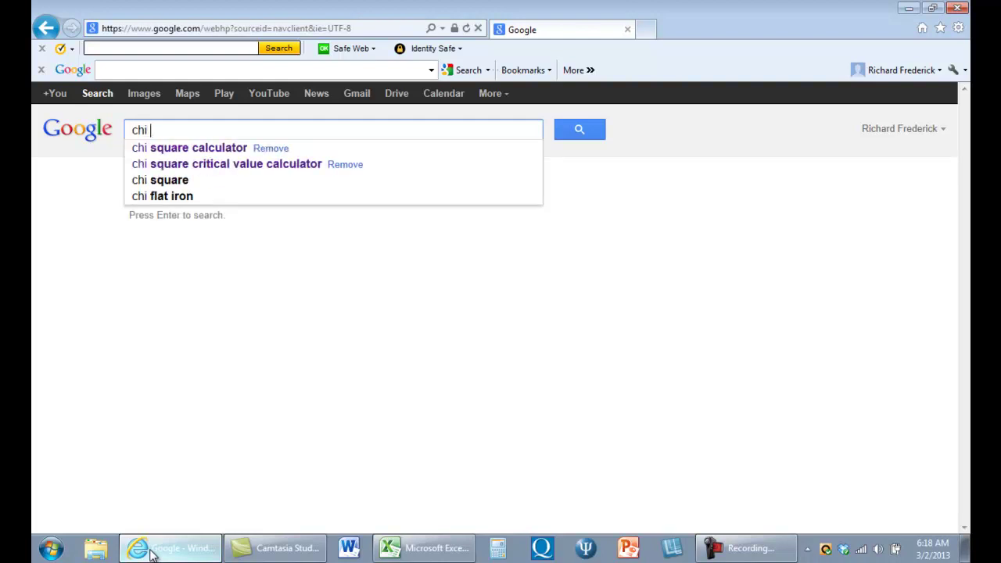
left_click(242, 164)
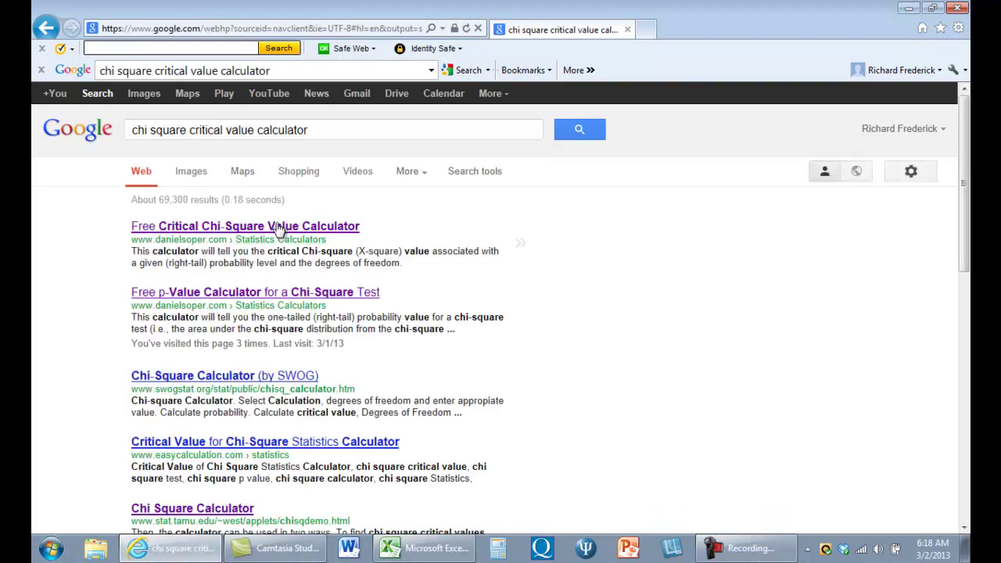
left_click(275, 227)
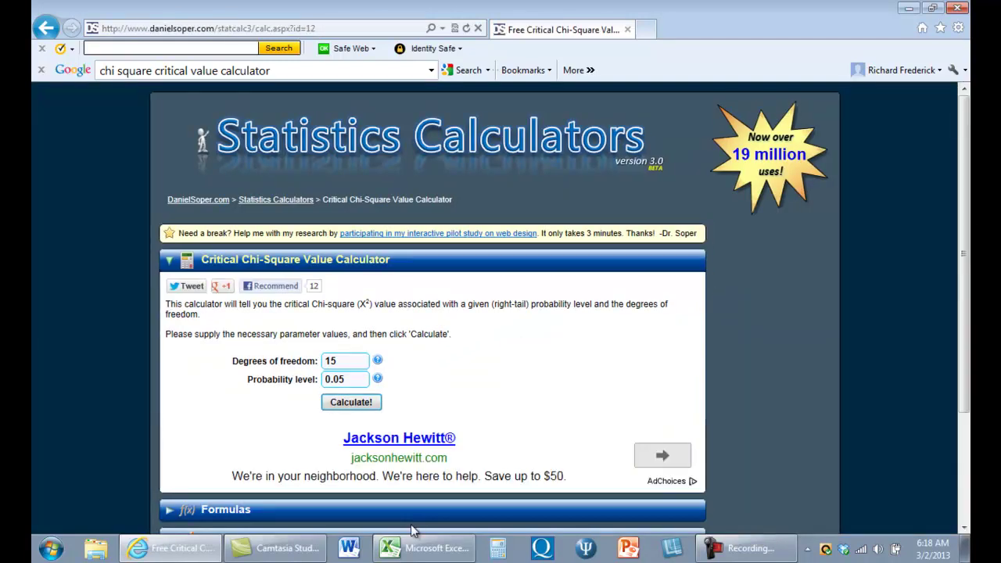
Switch back to Excel and enter the degrees-of-freedom labels "r - 1" in cell J11 and "c - 1" in J12
left_click(410, 551)
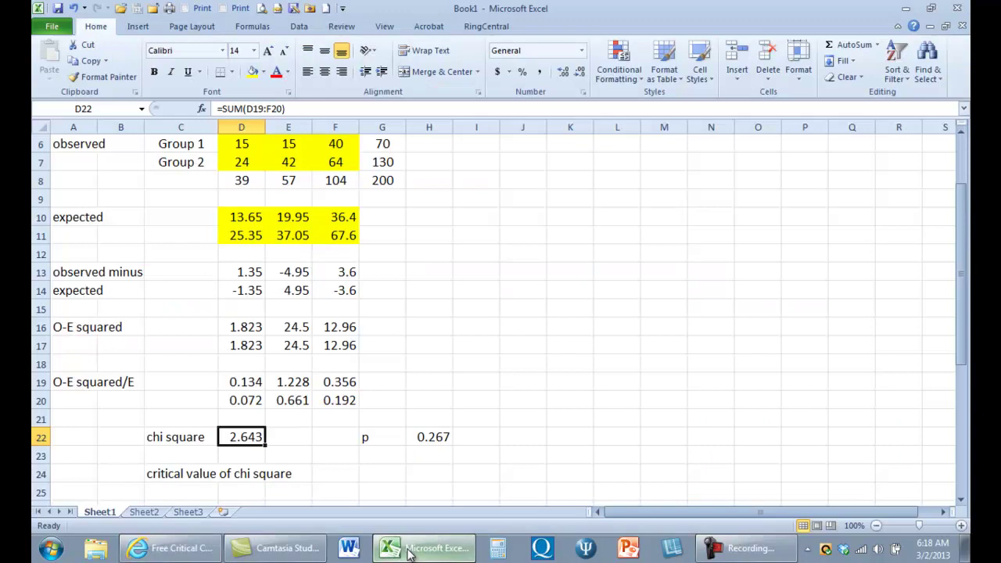
left_click(518, 239)
type("r")
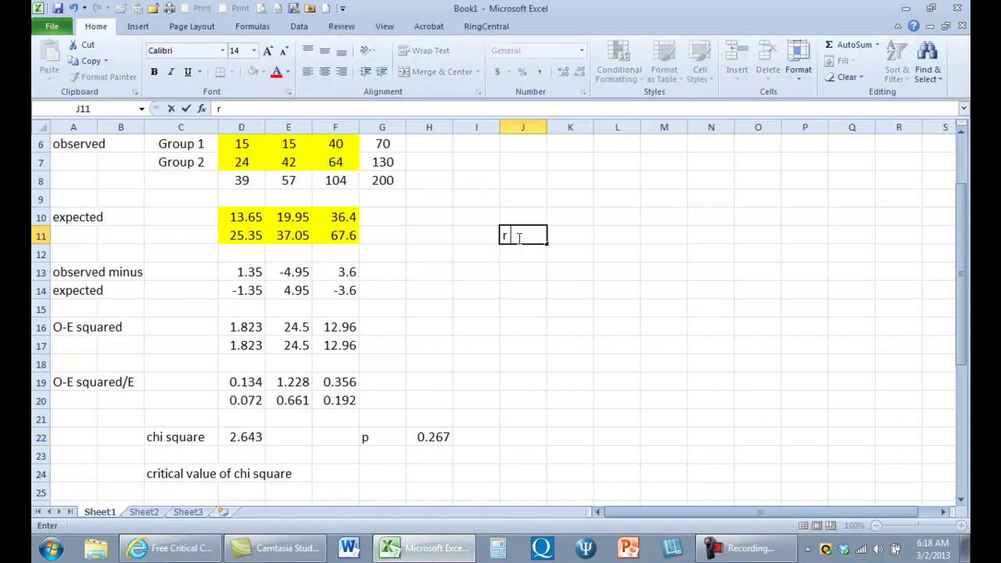
type(" - 1")
key("Return")
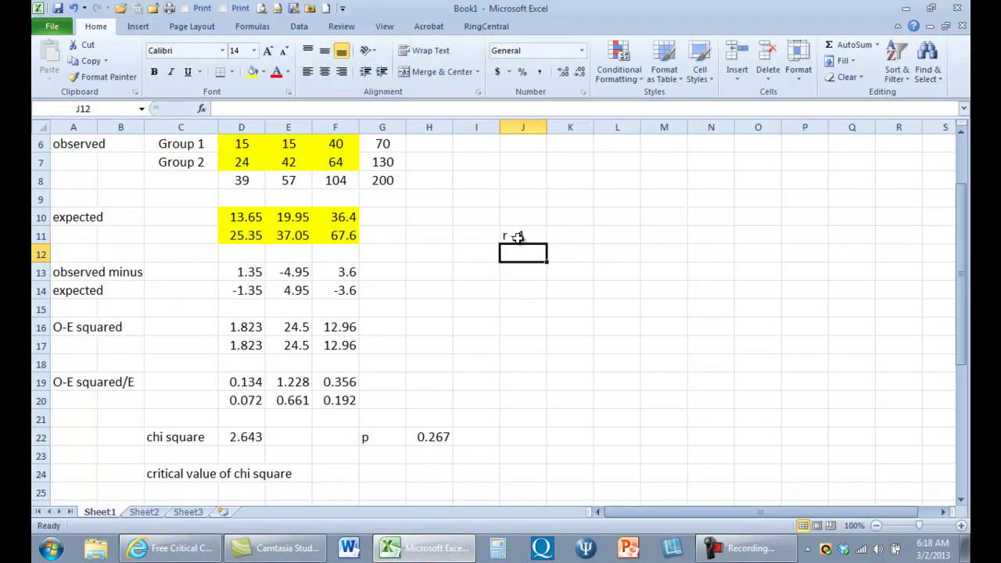
type("c - 1")
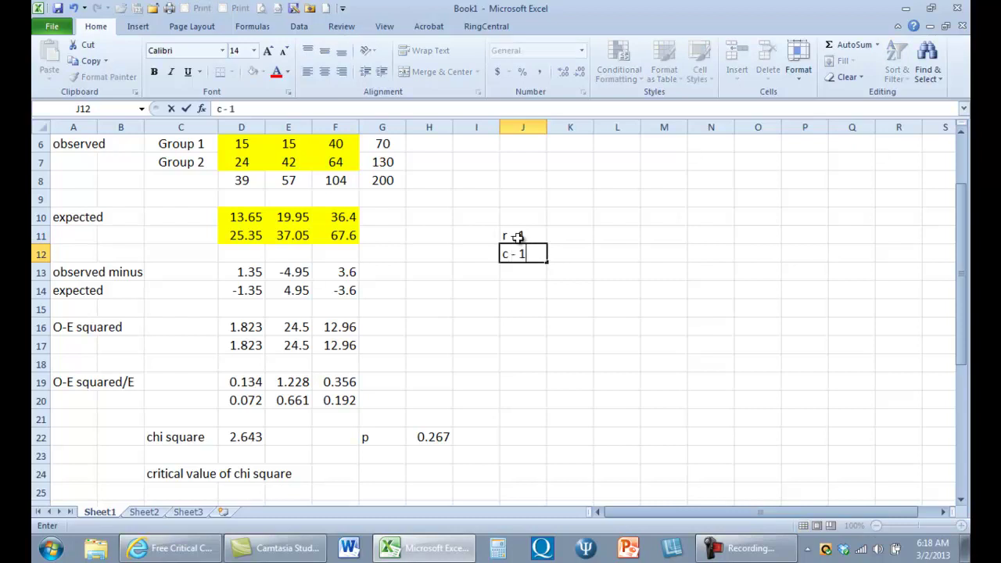
Enter 1 in cell K11 as the value for r - 1
left_click(570, 234)
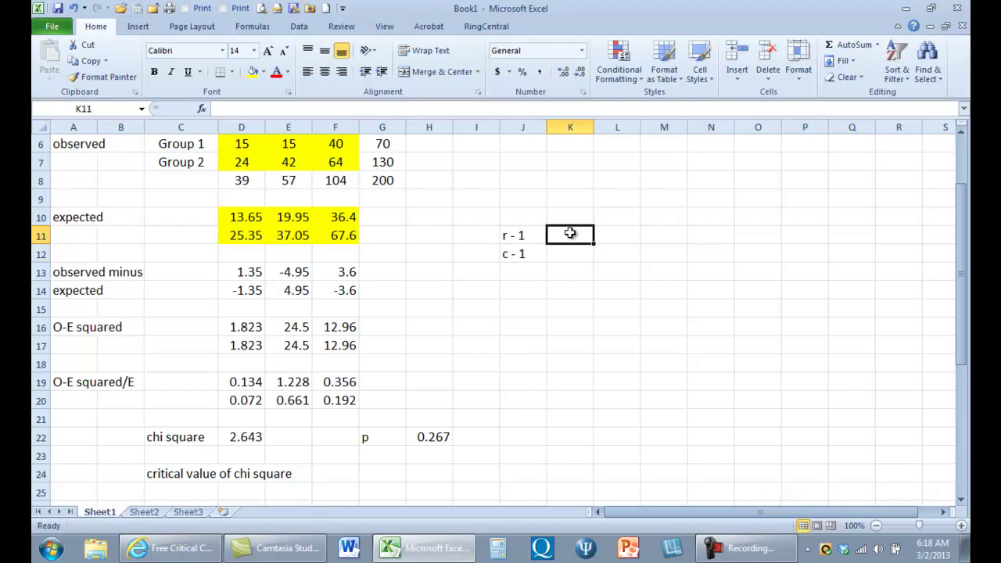
type("1")
key("Return")
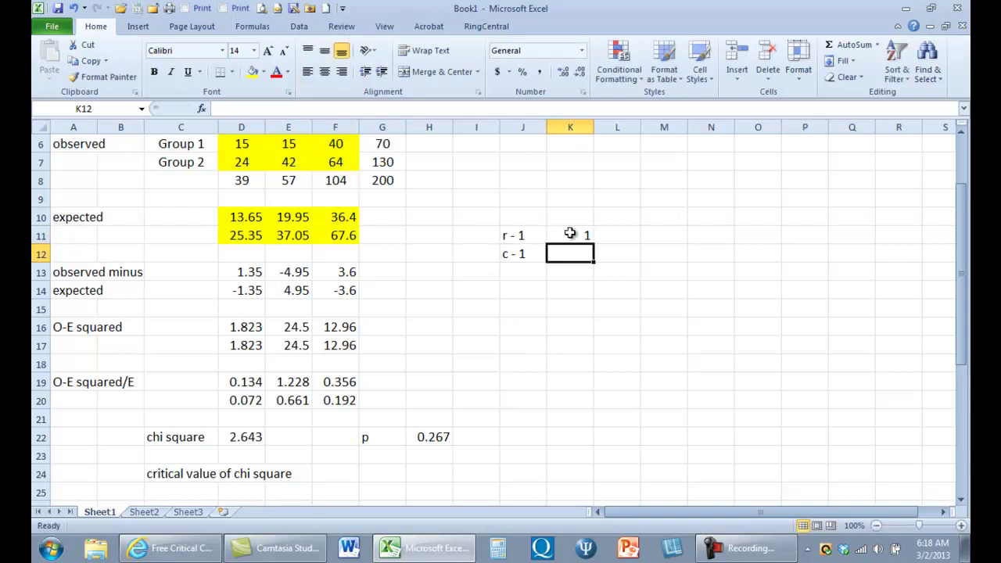
Enter 2 in cell K12 as the value for c - 1
type("2")
key("Return")
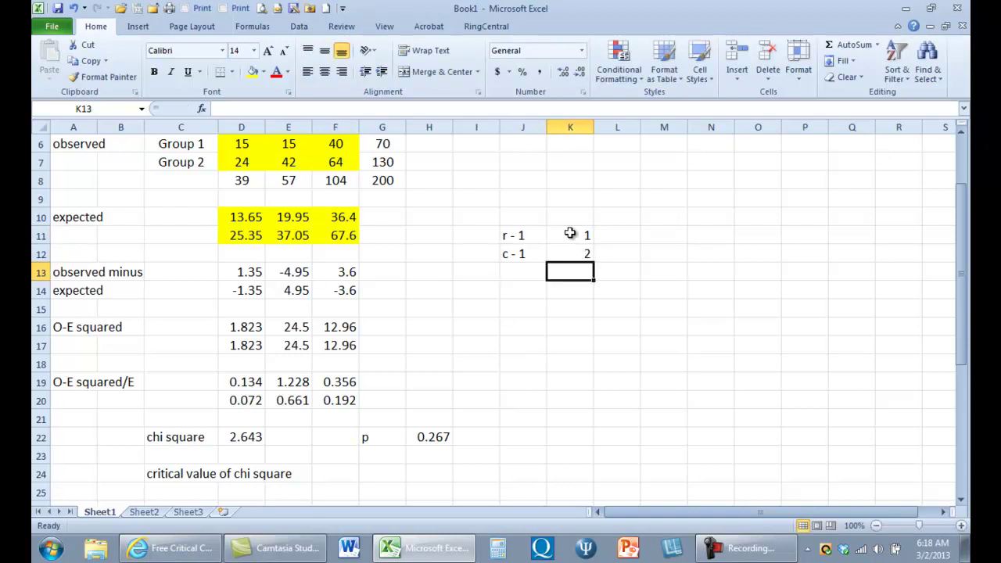
Switch to the web browser and calculate the critical chi-square value for 2 degrees of freedom at the 0.05 probability level
left_click(189, 556)
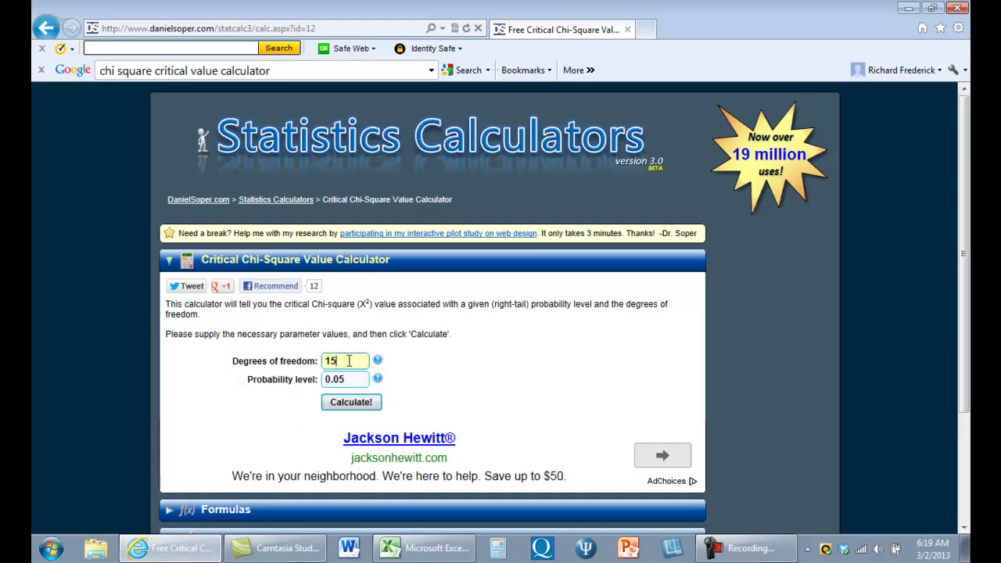
left_click_drag(349, 360, 247, 360)
type("2")
key("Return")
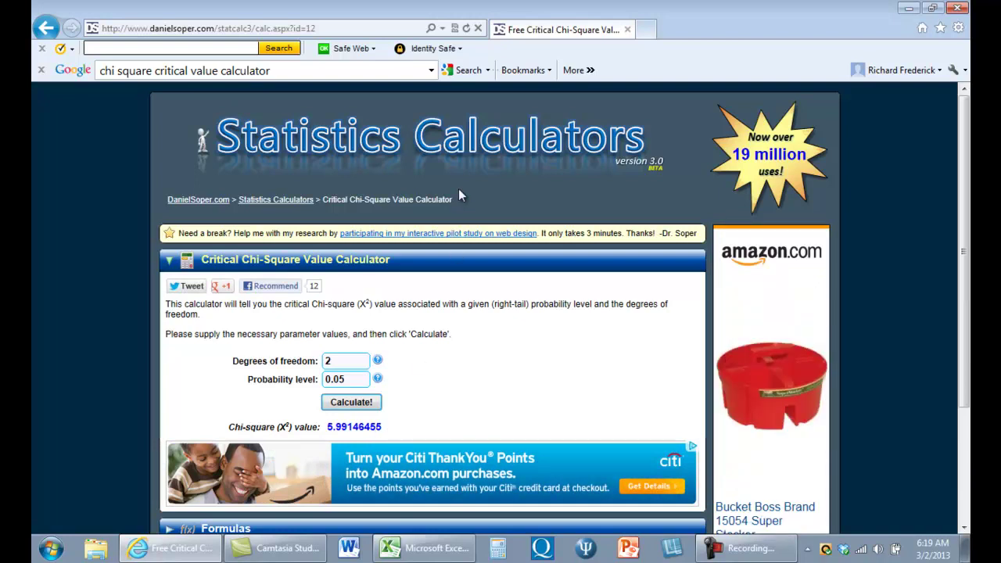
Search Google for "chi square calculator" and open the Free p-Value Calculator for a Chi-Square Test
left_click(355, 72)
key("Return")
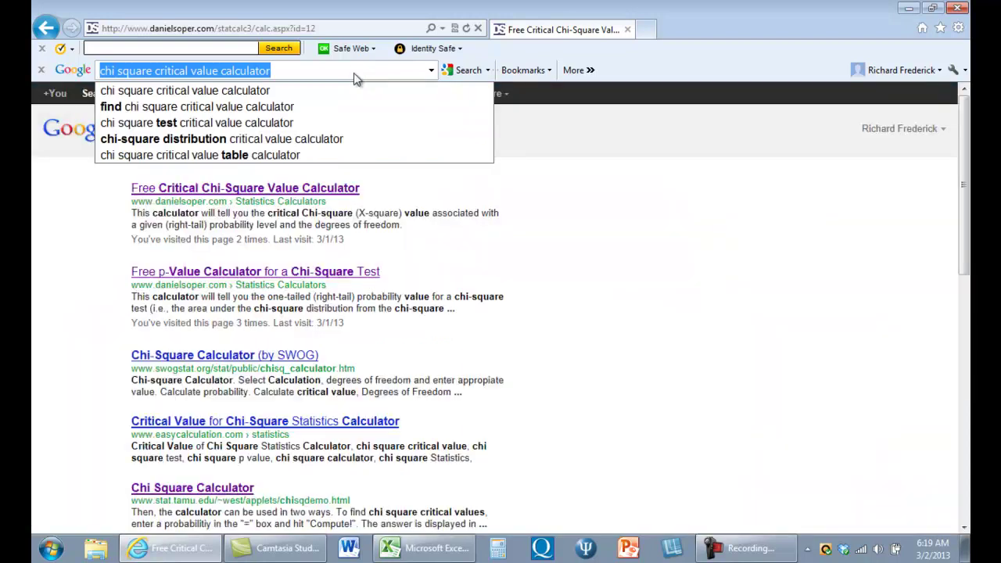
type("chi square")
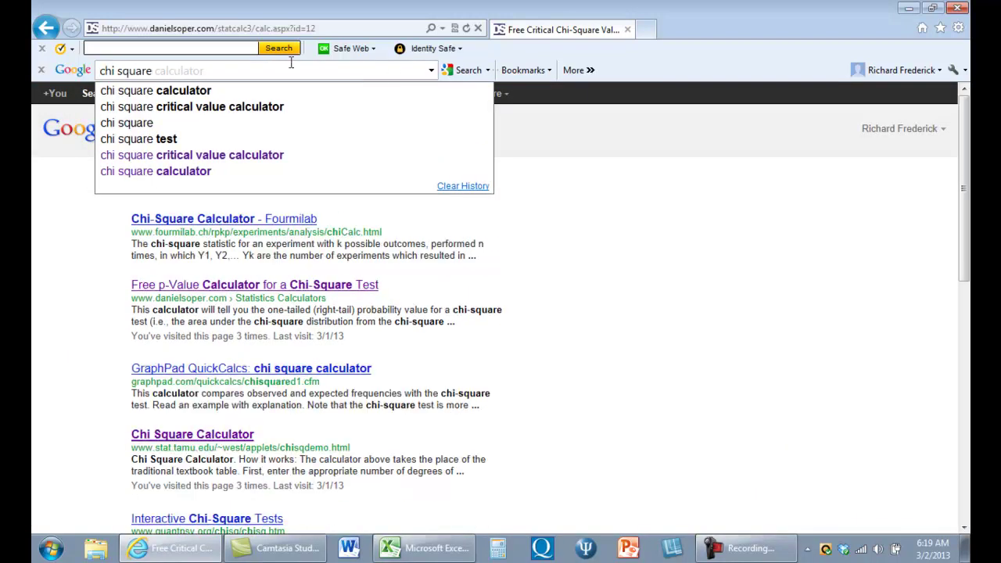
left_click(174, 90)
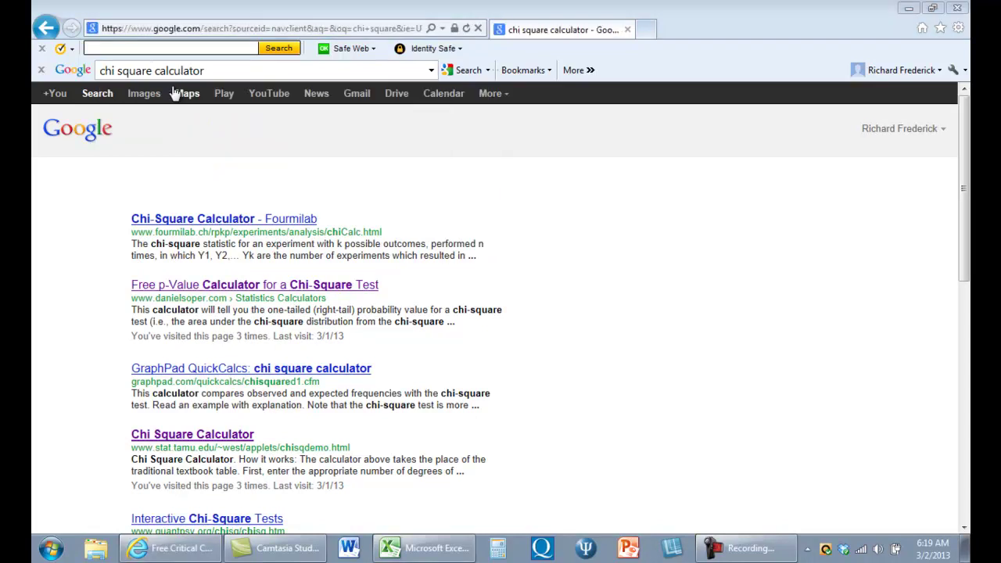
left_click(216, 295)
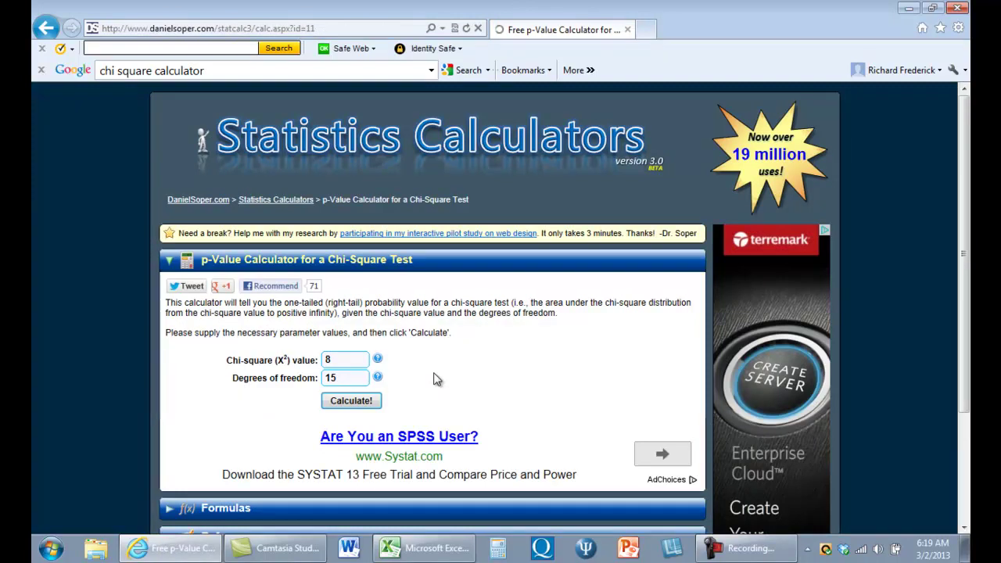
Set the degrees of freedom to 2 and calculate the p-value for a chi-square value of 8
left_click(345, 380)
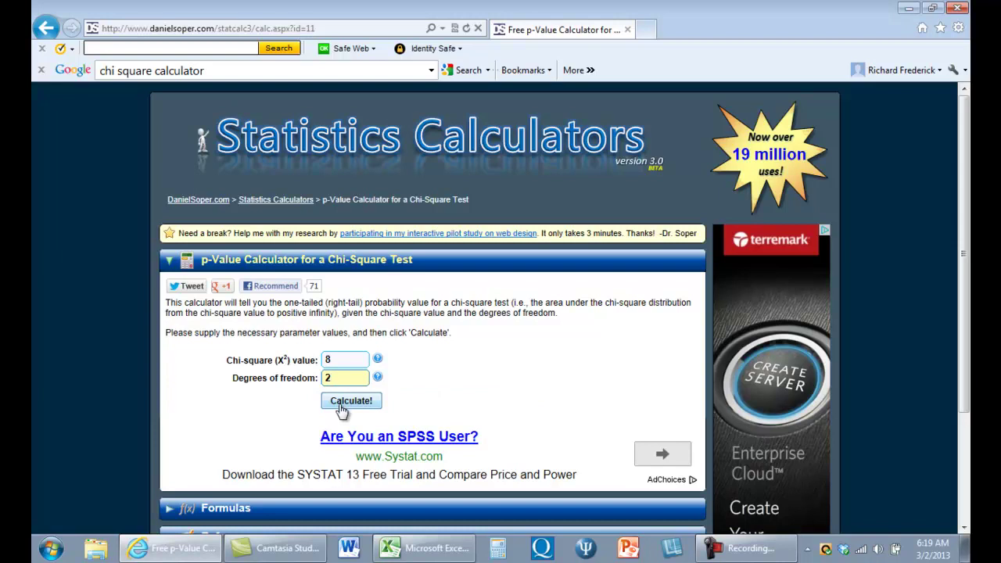
left_click(342, 410)
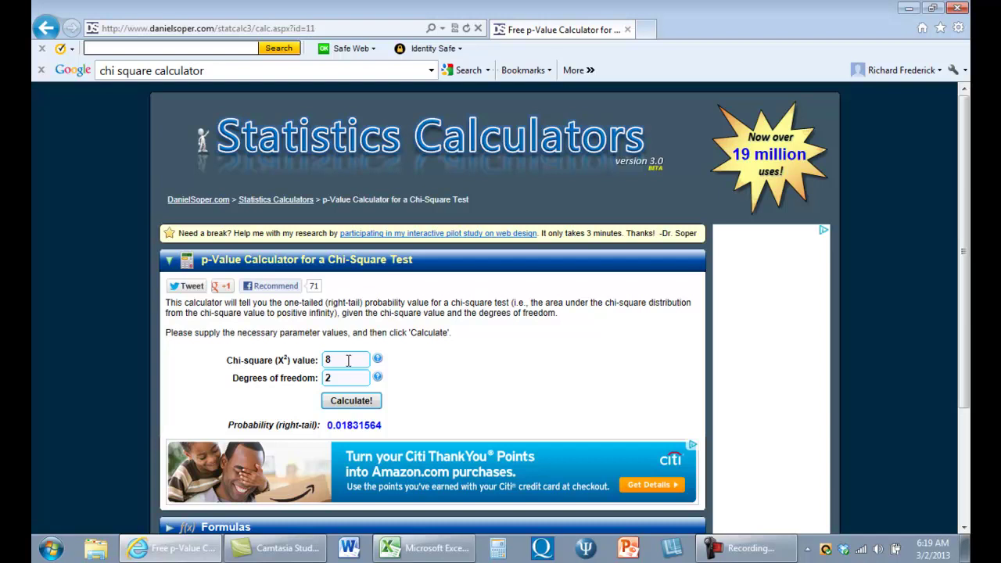
Change the chi-square value to 6 and calculate its right-tail probability
left_click(348, 360)
key("BackSpace")
type("6")
key("Return")
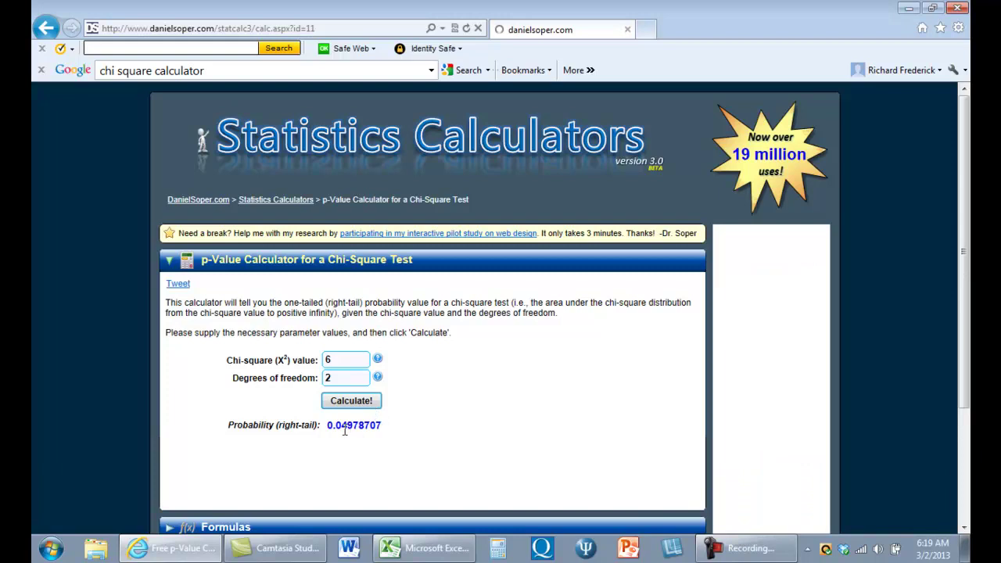
Set the chi-square value to 5.99 and recalculate the right-tail probability with 2 degrees of freedom
left_click(345, 360)
key("BackSpace")
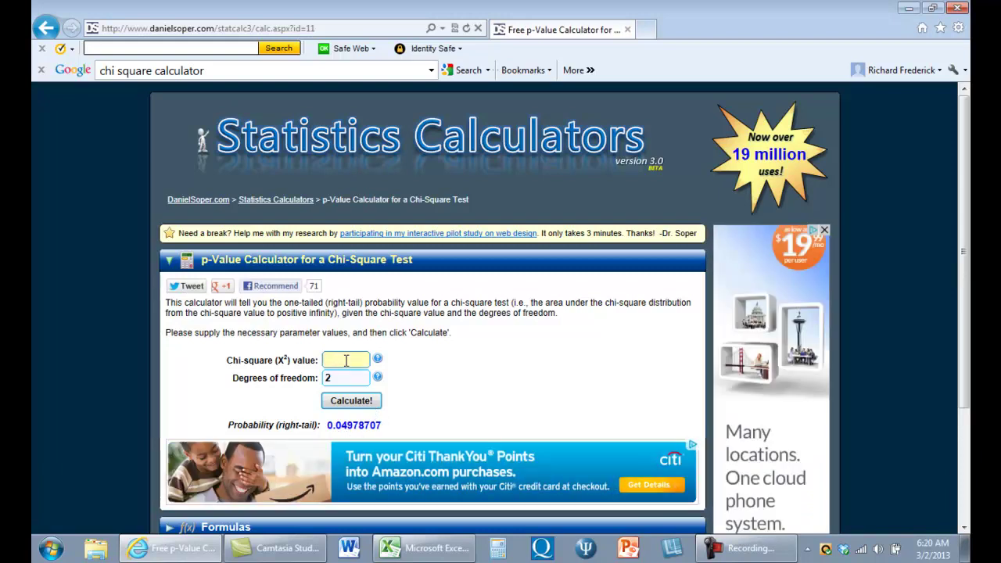
type("5.99")
left_click(350, 401)
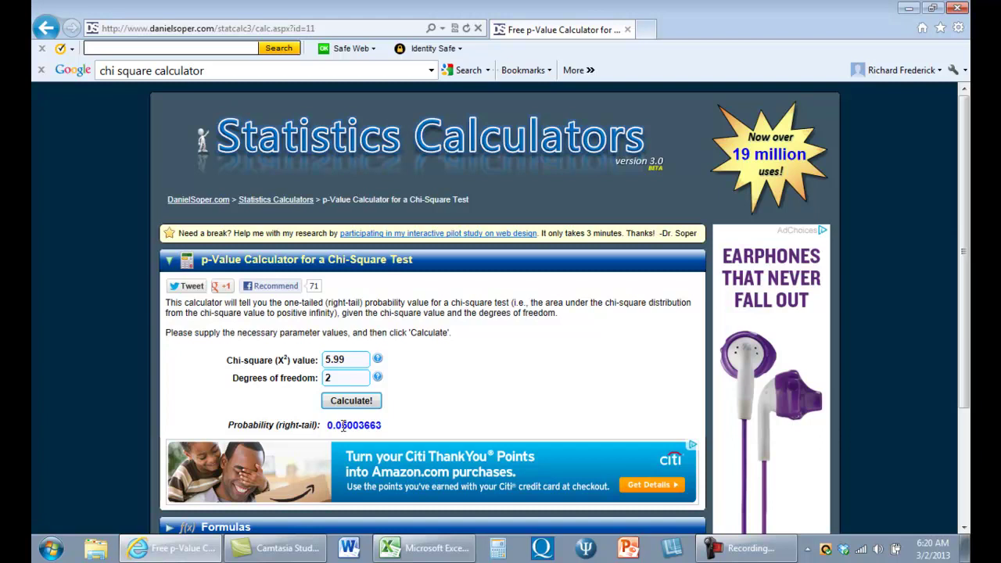
Switch back to Excel and review the observed, expected, difference, squared and O-E squared/E ranges, the chi-square value and the p label
left_click(402, 553)
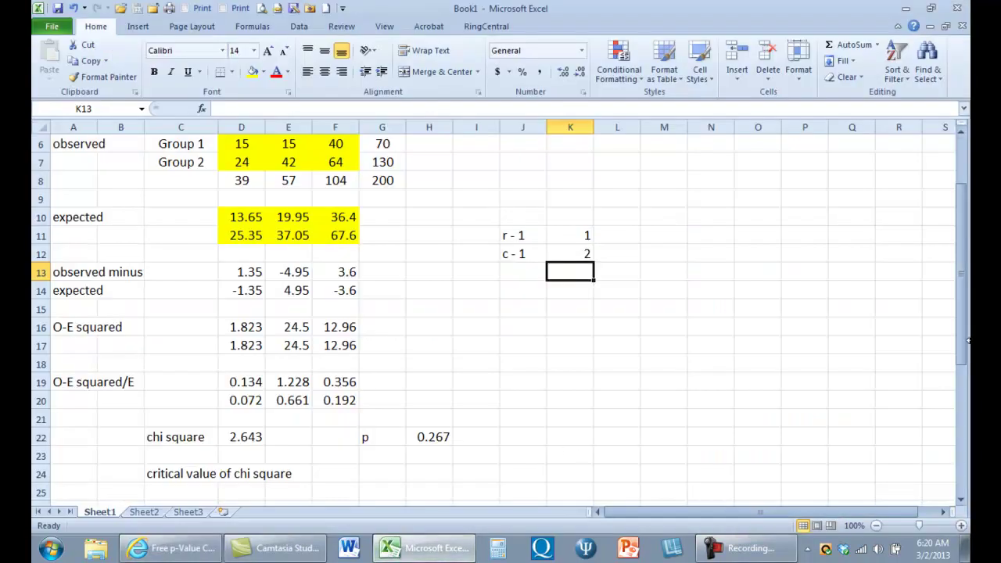
left_click_drag(963, 335, 956, 319)
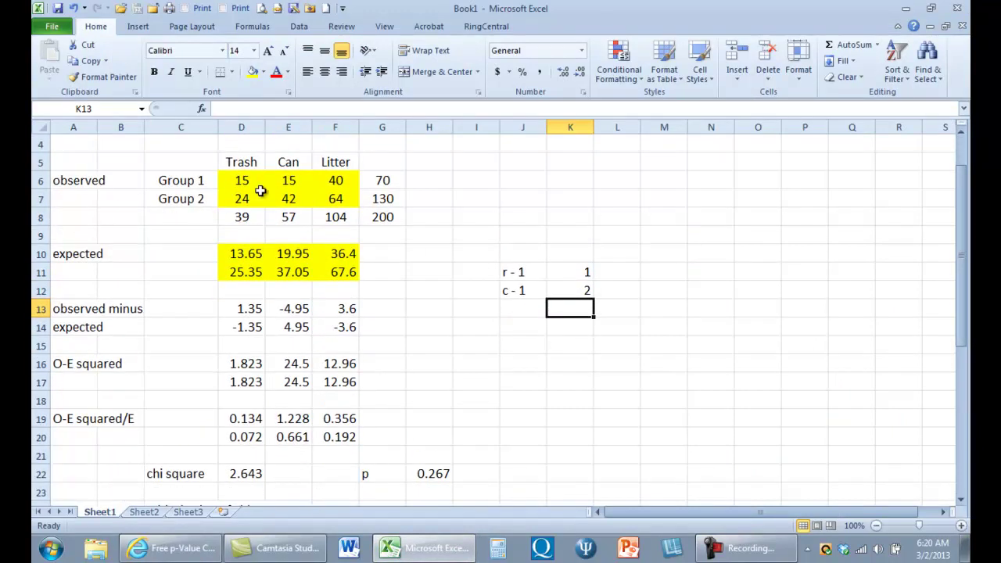
left_click_drag(246, 180, 323, 205)
left_click_drag(244, 258, 328, 275)
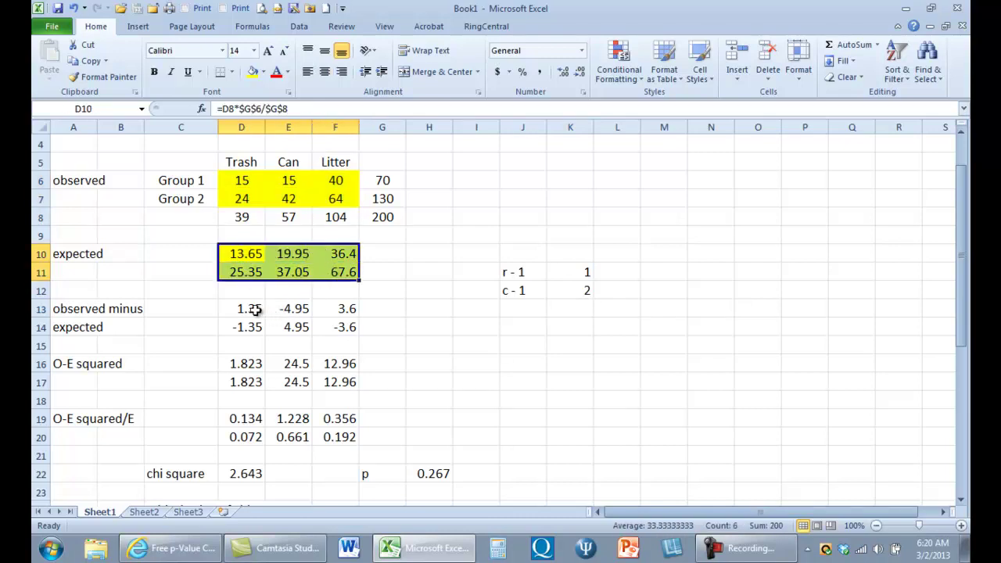
left_click_drag(252, 310, 339, 324)
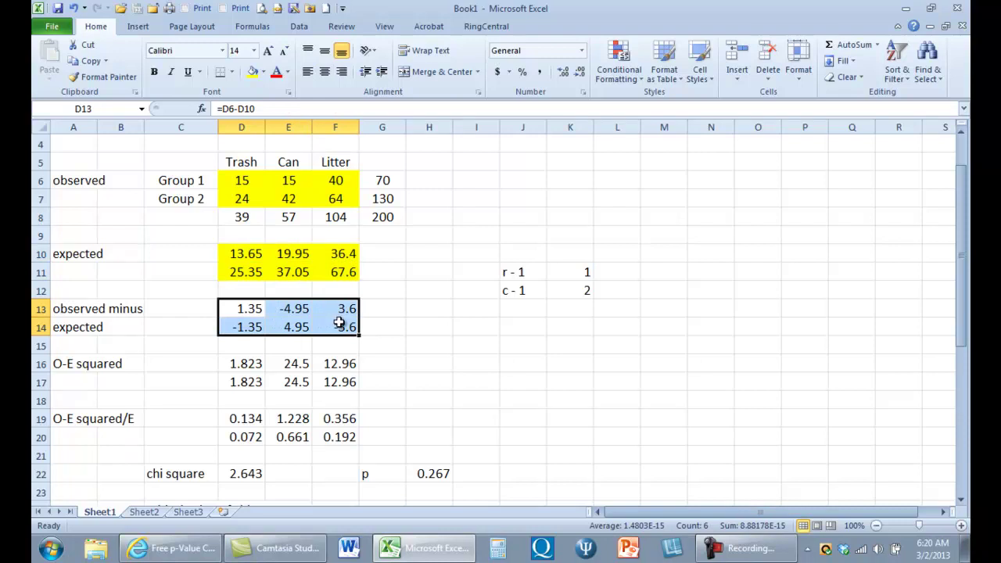
left_click_drag(250, 380, 318, 371)
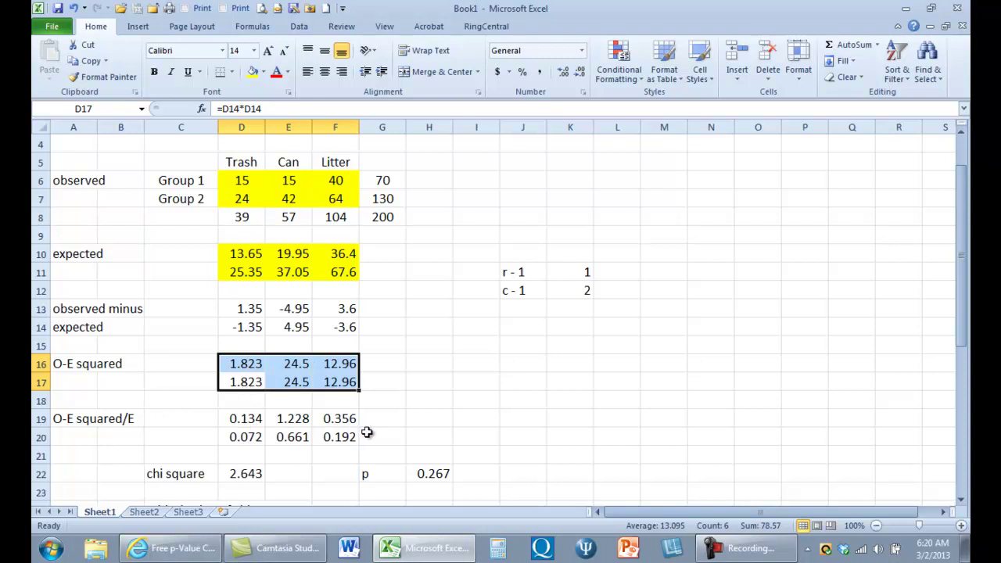
left_click_drag(346, 439, 249, 419)
left_click(252, 477)
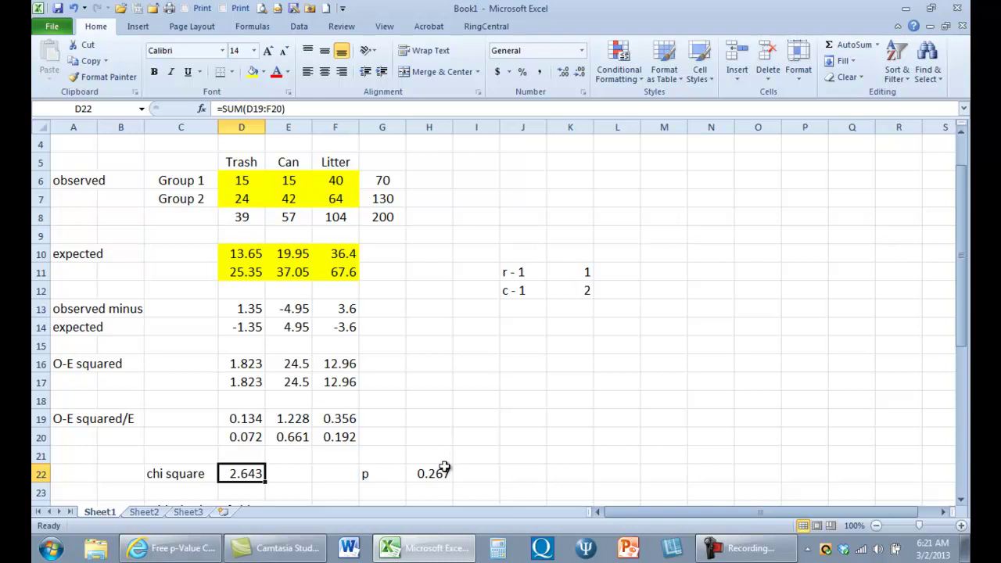
left_click(381, 473)
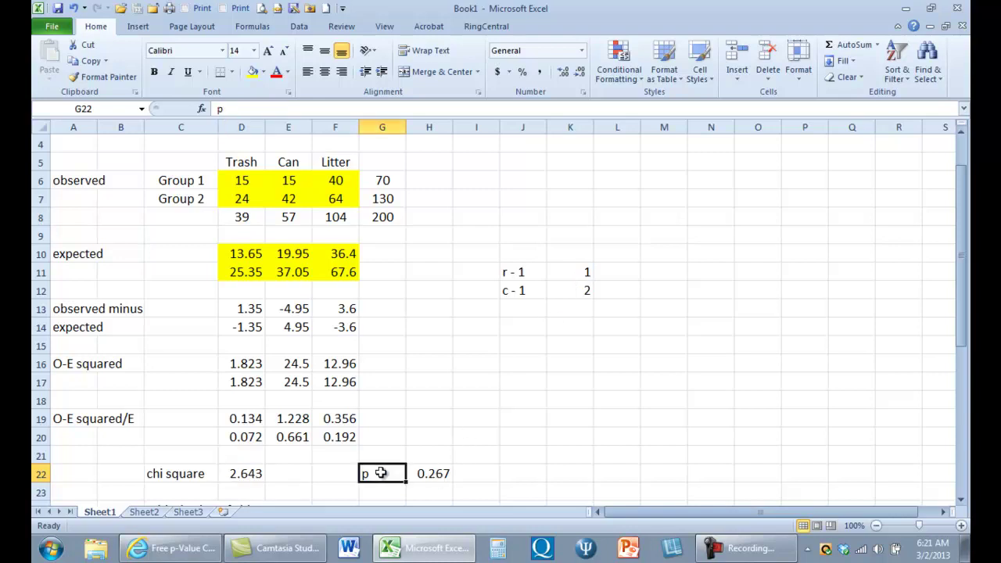